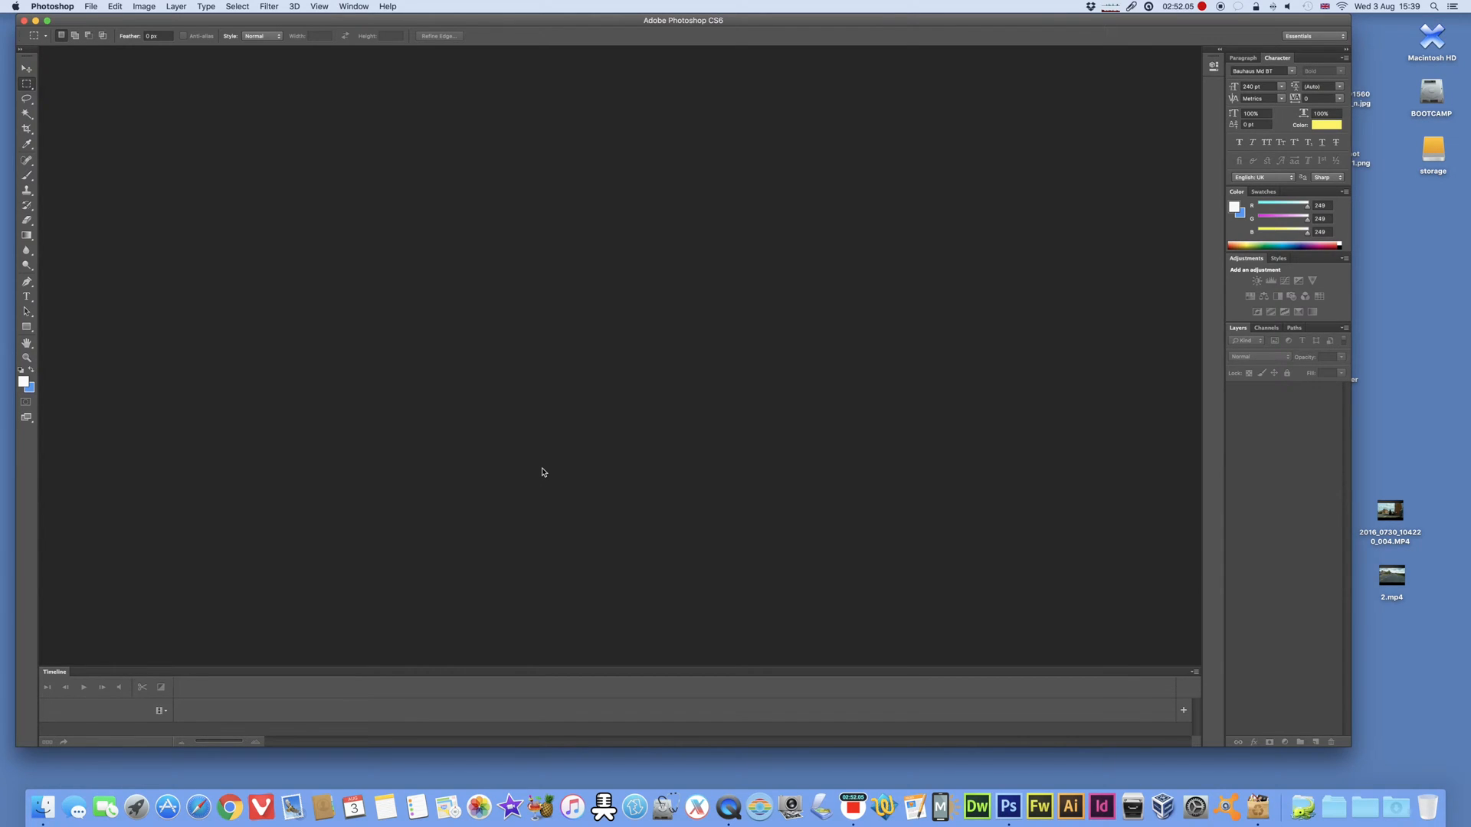
Step: Preview the desktop video 2016_0730_104220_004.MP4, scrub back through it and close the preview
{"action": "left_click_drag", "start_coordinate": [1385, 472], "coordinate": [1408, 662]}
{"action": "left_click", "coordinate": [1383, 648]}
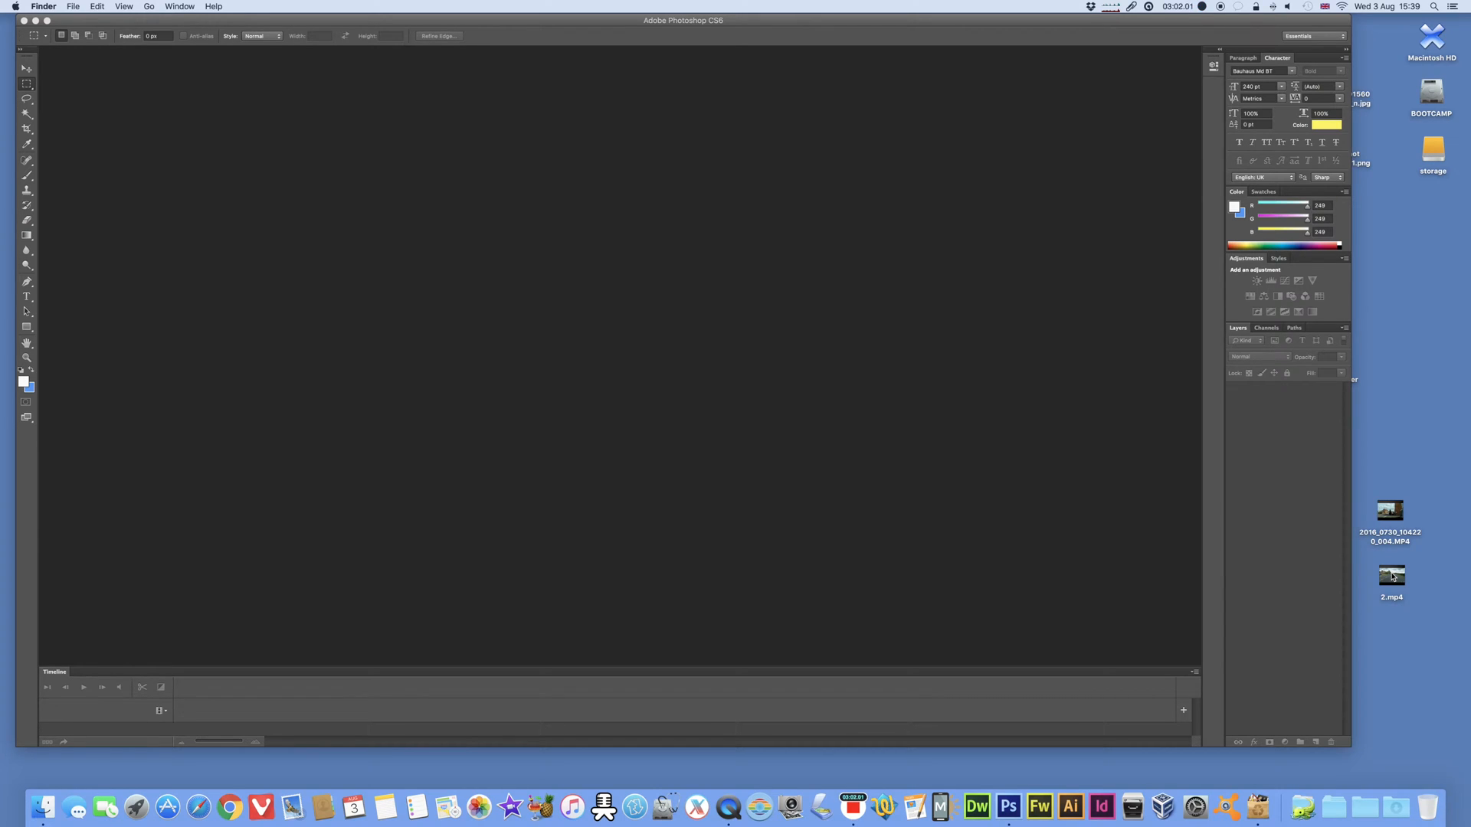
{"action": "left_click", "coordinate": [1390, 521]}
{"action": "key", "text": "space"}
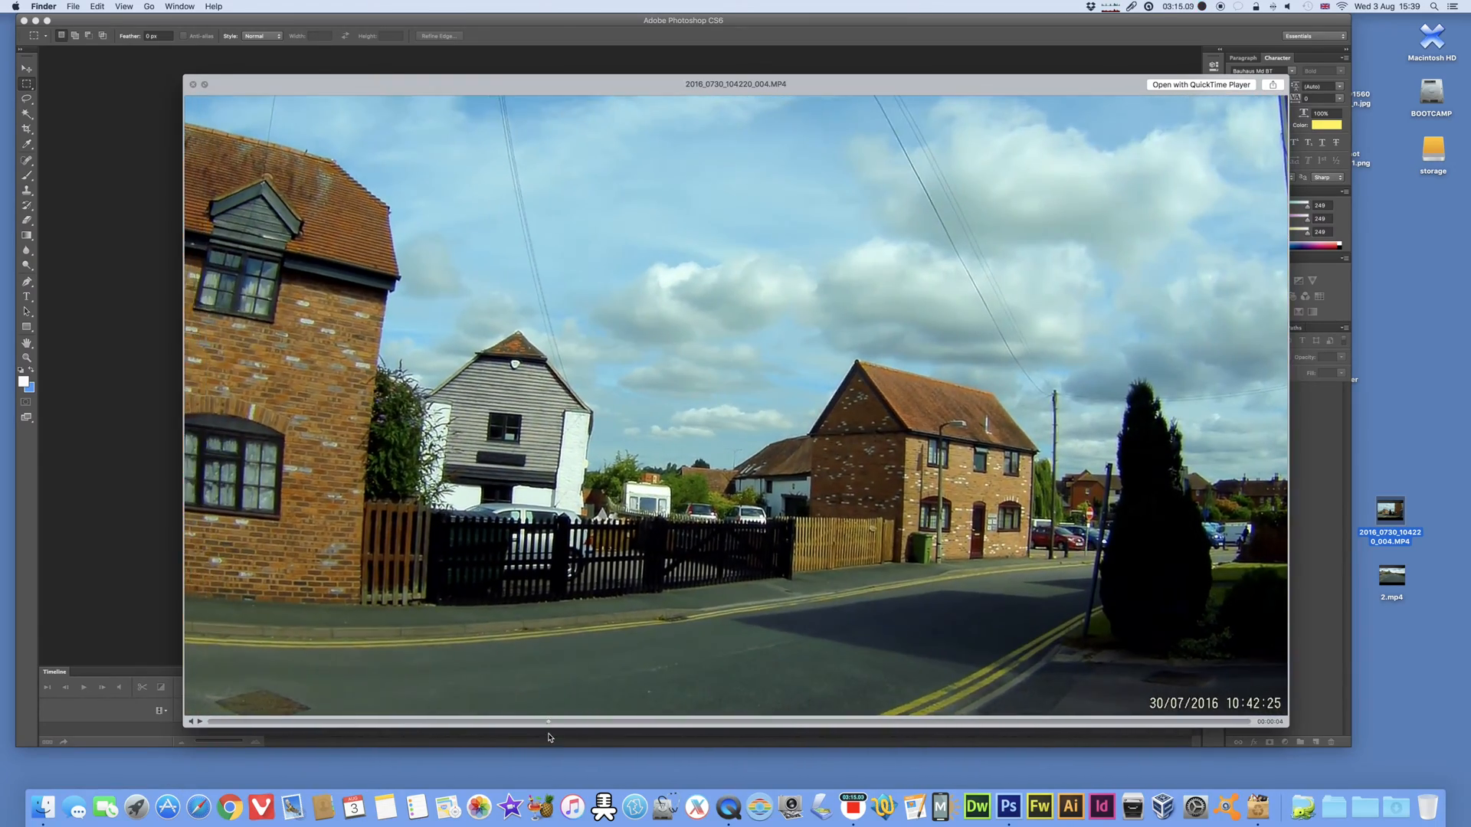
{"action": "left_click_drag", "start_coordinate": [548, 721], "coordinate": [259, 717]}
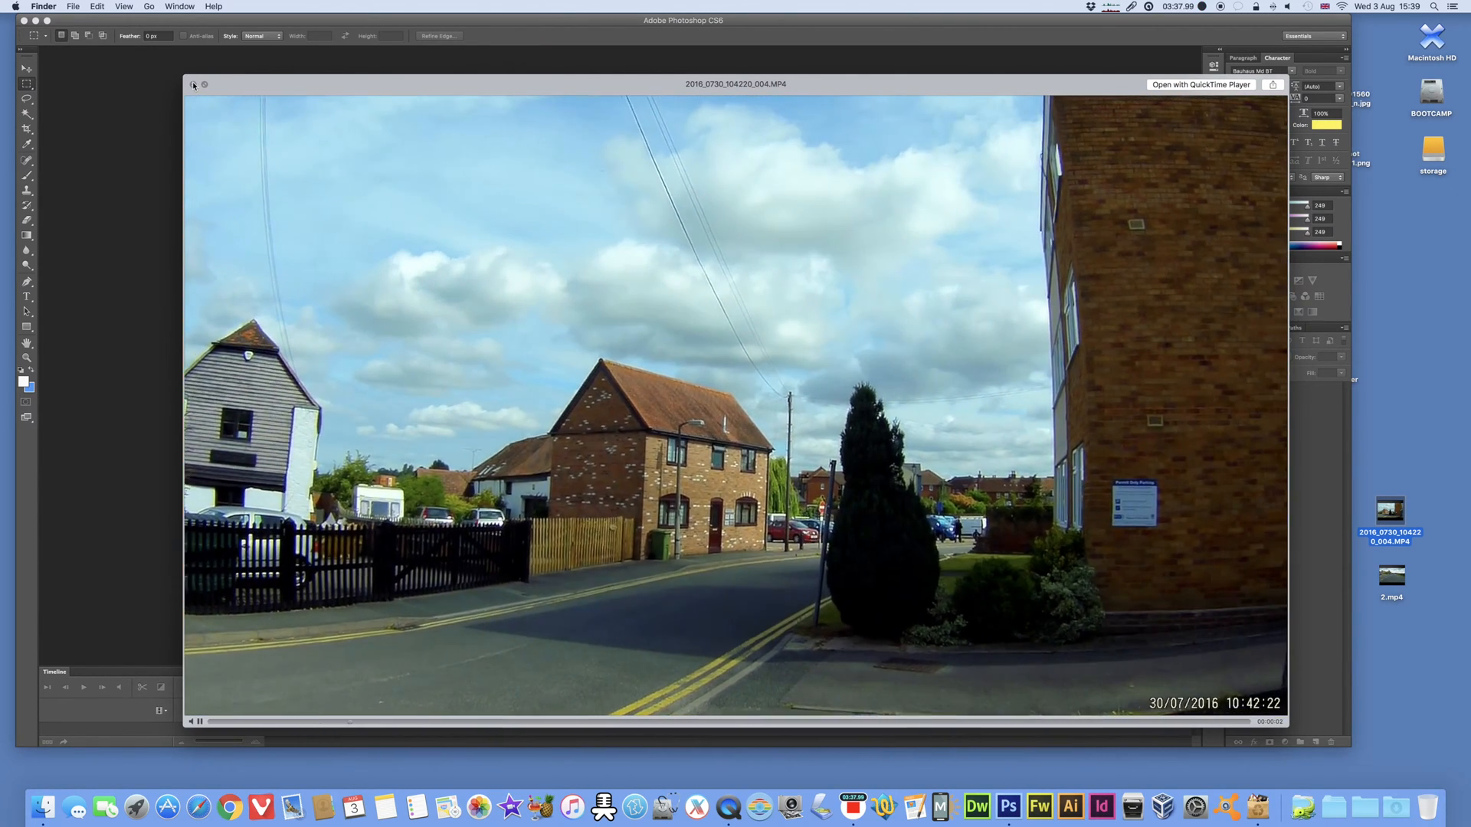
{"action": "left_click", "coordinate": [193, 85]}
{"action": "left_click", "coordinate": [1448, 444]}
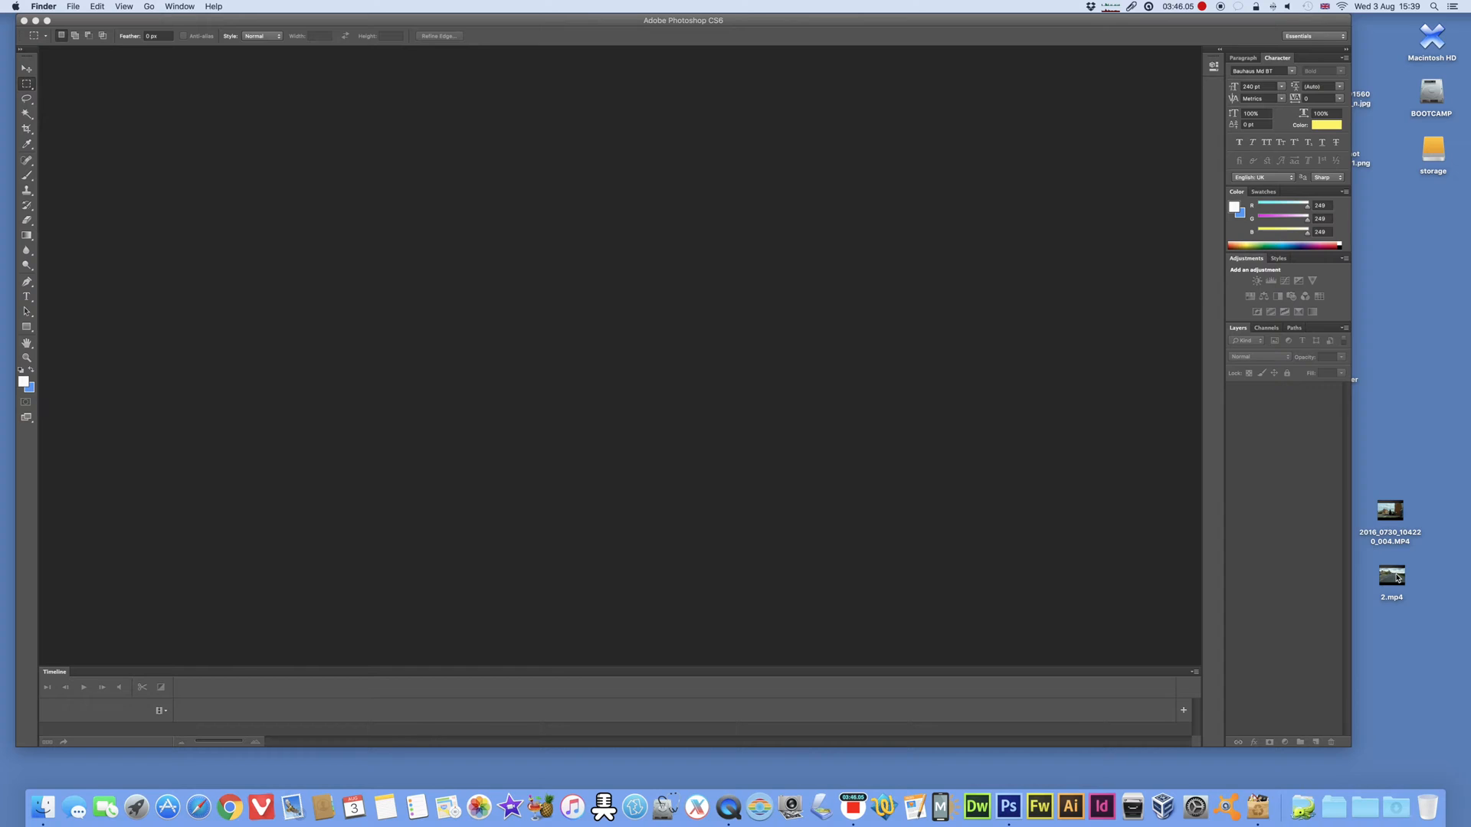
Step: Open 2.mp4 from the desktop in Photoshop and display it in Full Screen Mode With Menu Bar, fitted to the screen
{"action": "left_click_drag", "start_coordinate": [1397, 578], "coordinate": [1013, 815]}
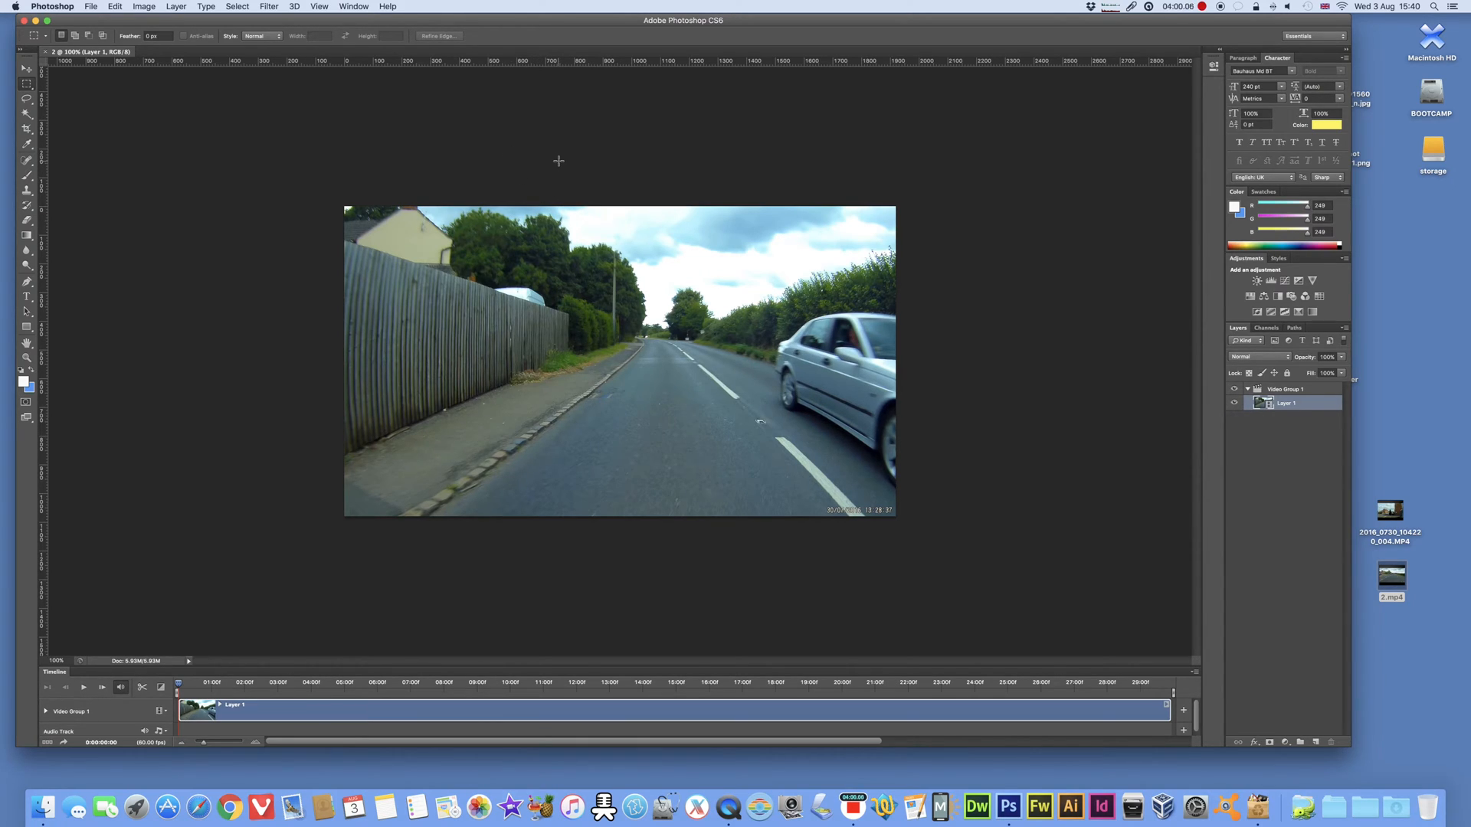
{"action": "key", "text": "super+0"}
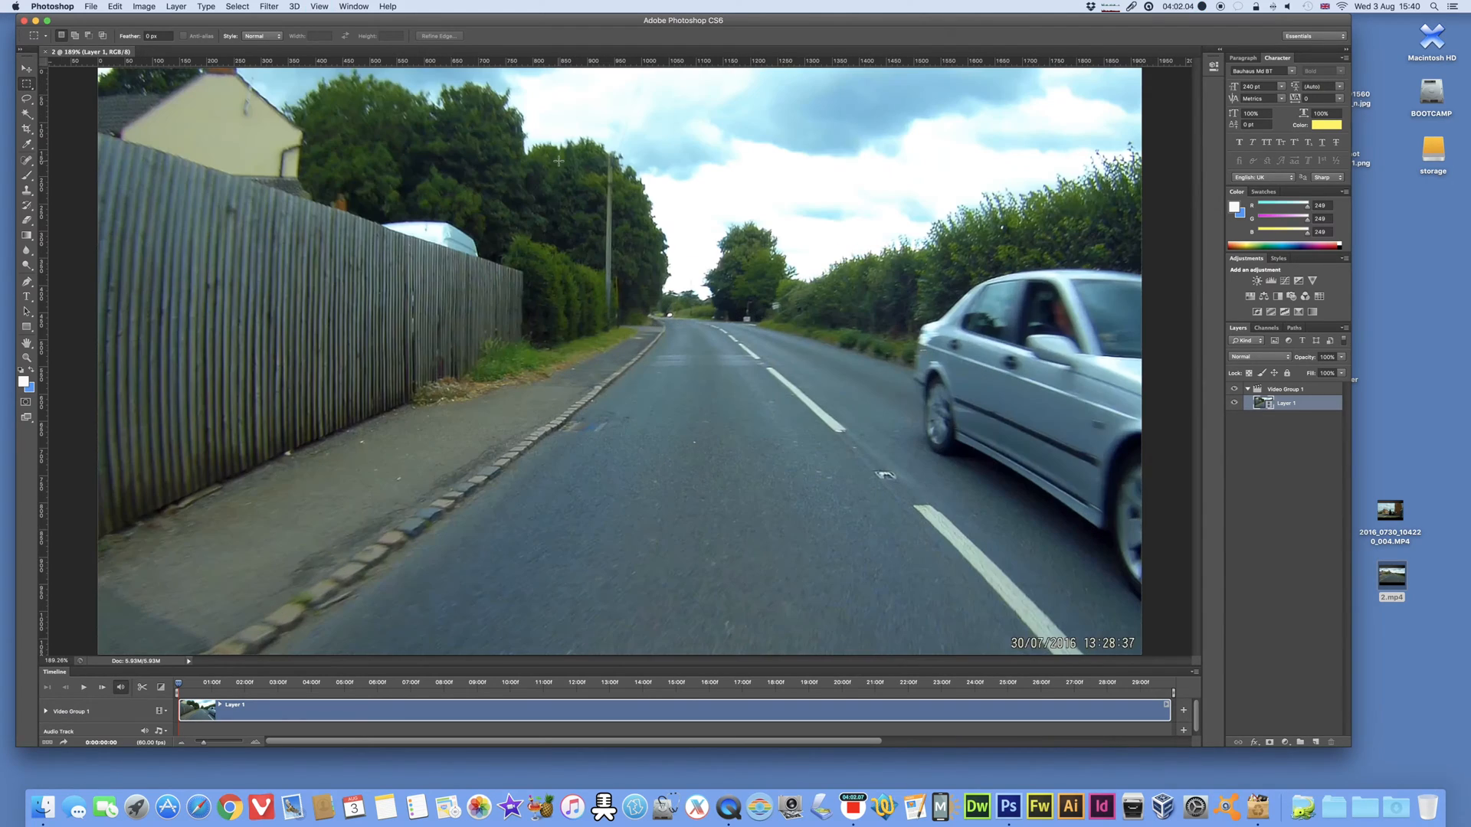
{"action": "left_click", "coordinate": [325, 8]}
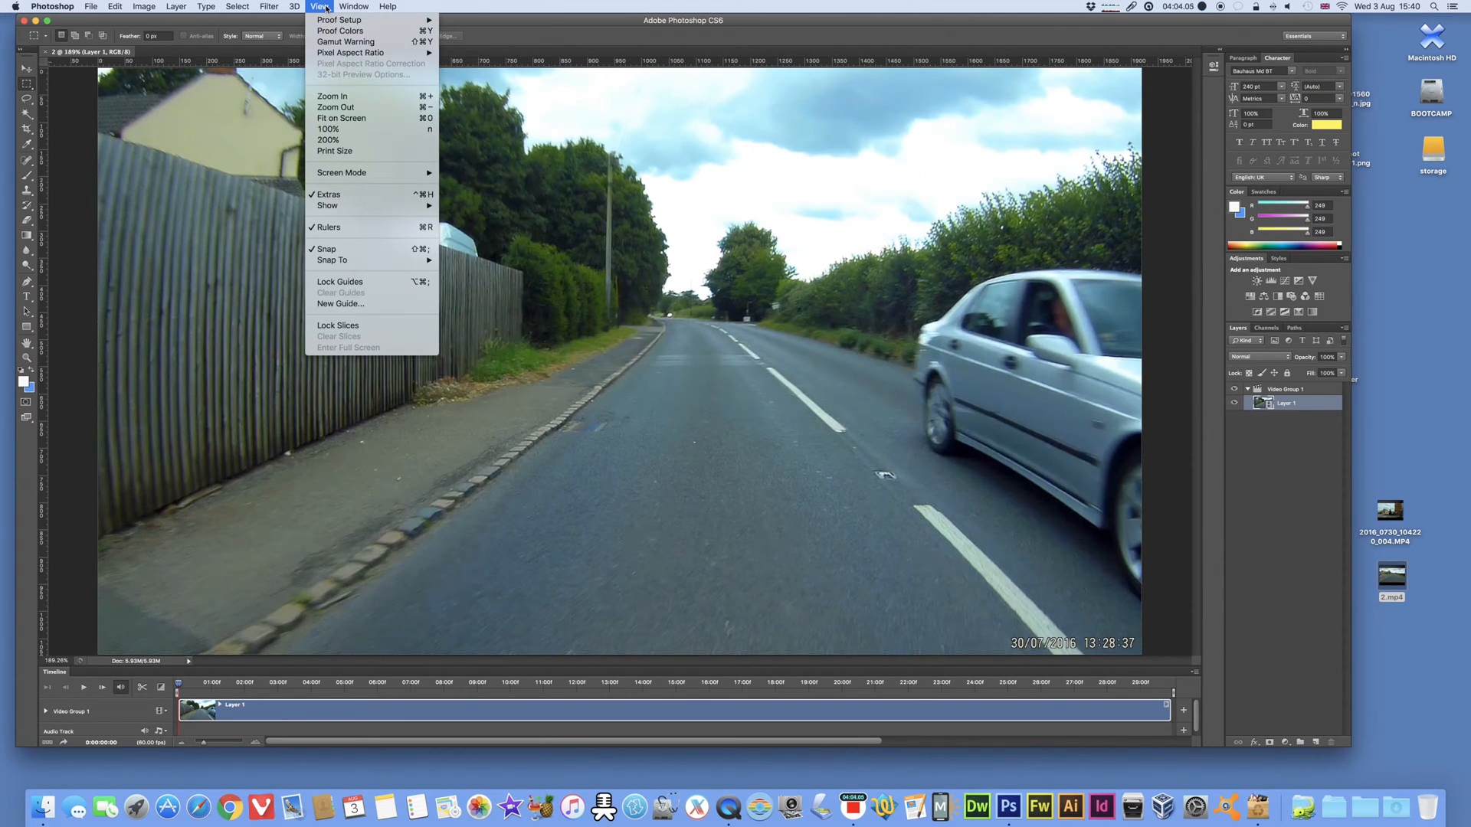
{"action": "mouse_move", "coordinate": [369, 176]}
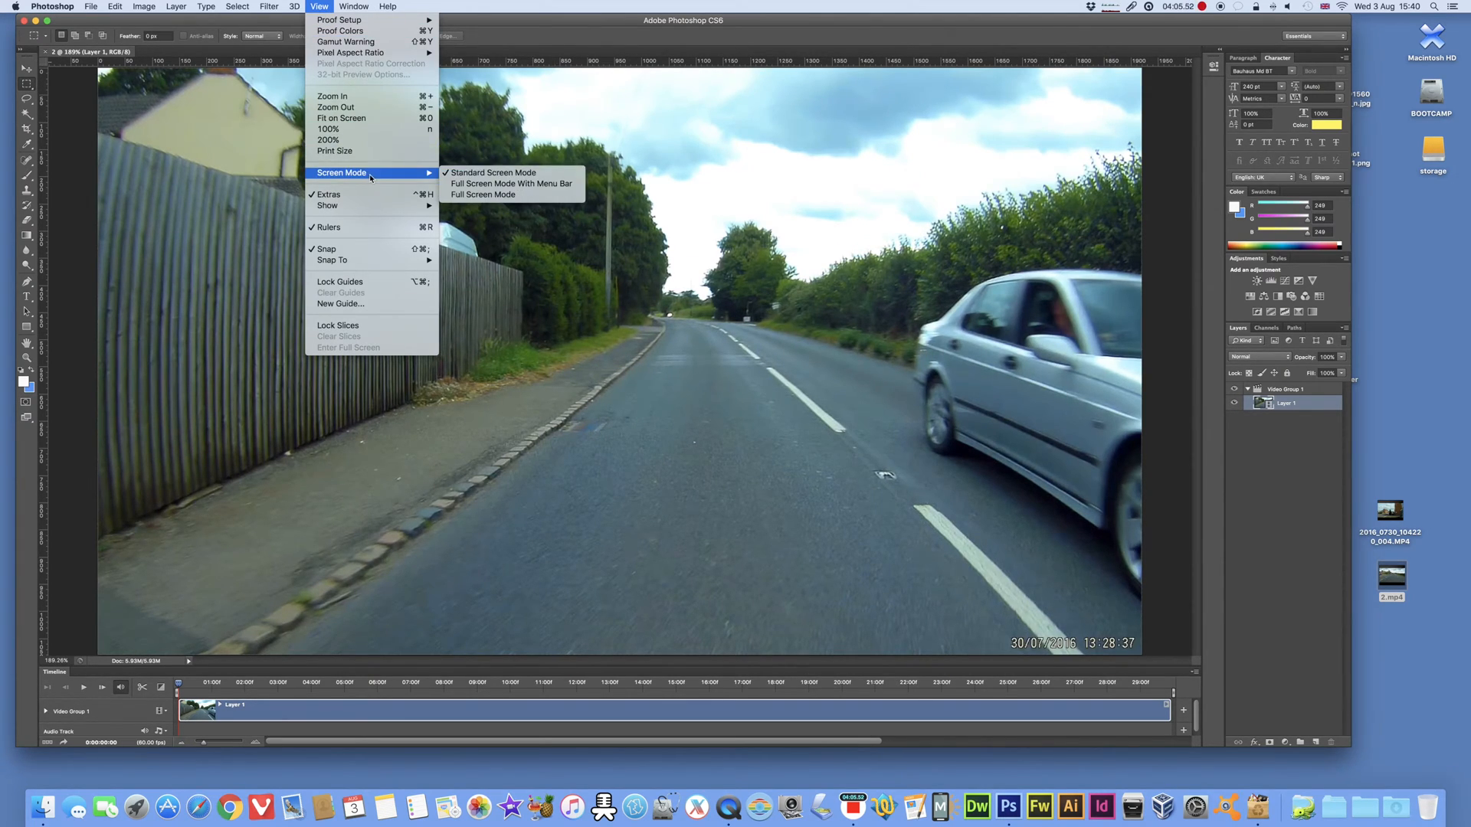
{"action": "left_click", "coordinate": [489, 185]}
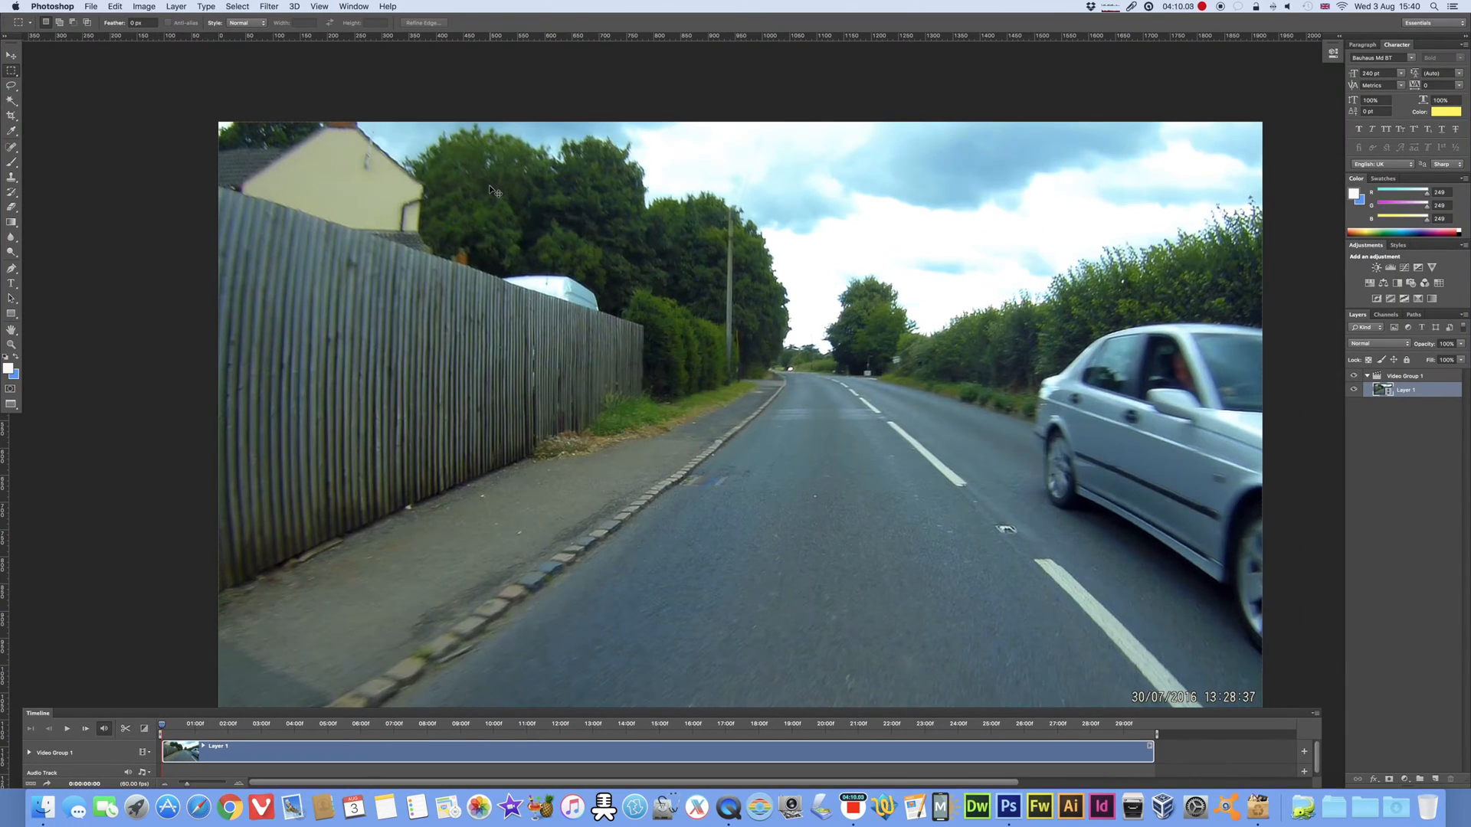
{"action": "key", "text": "super+0"}
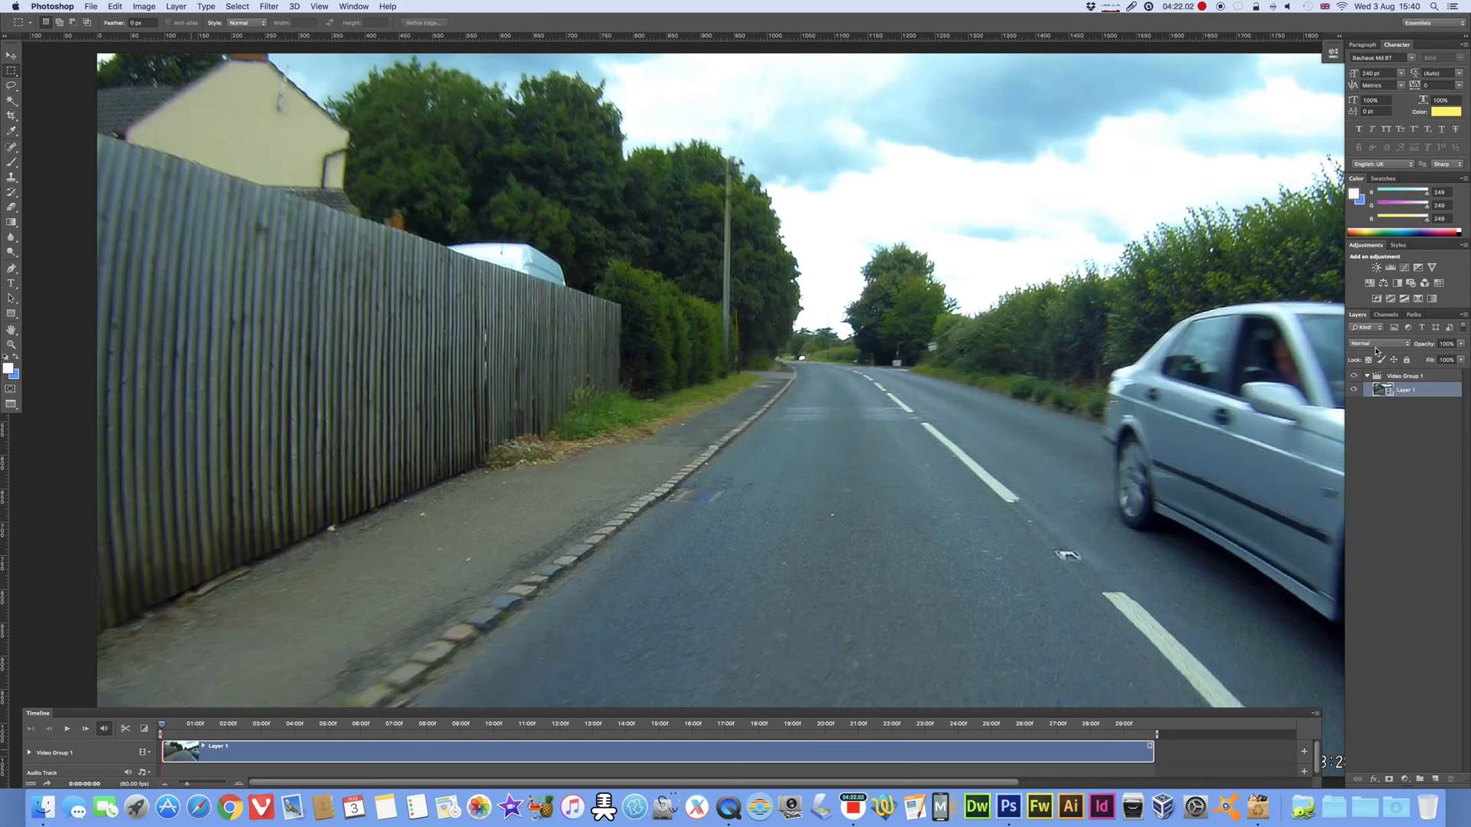
Step: Convert the video's Layer 1 to a Smart Object and return the playhead to the start of the timeline
{"action": "right_click", "coordinate": [1412, 393]}
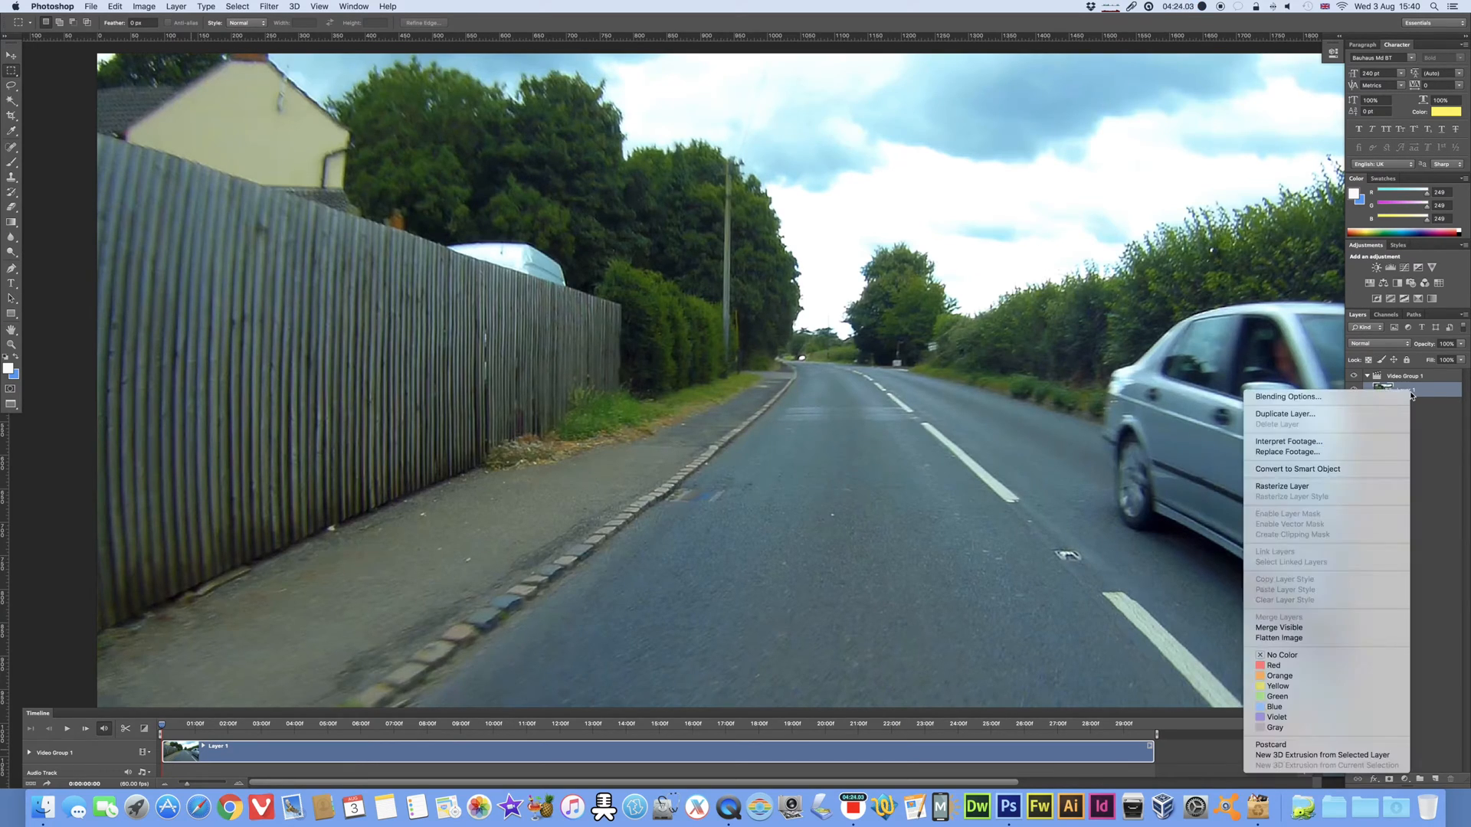
{"action": "left_click", "coordinate": [1350, 470]}
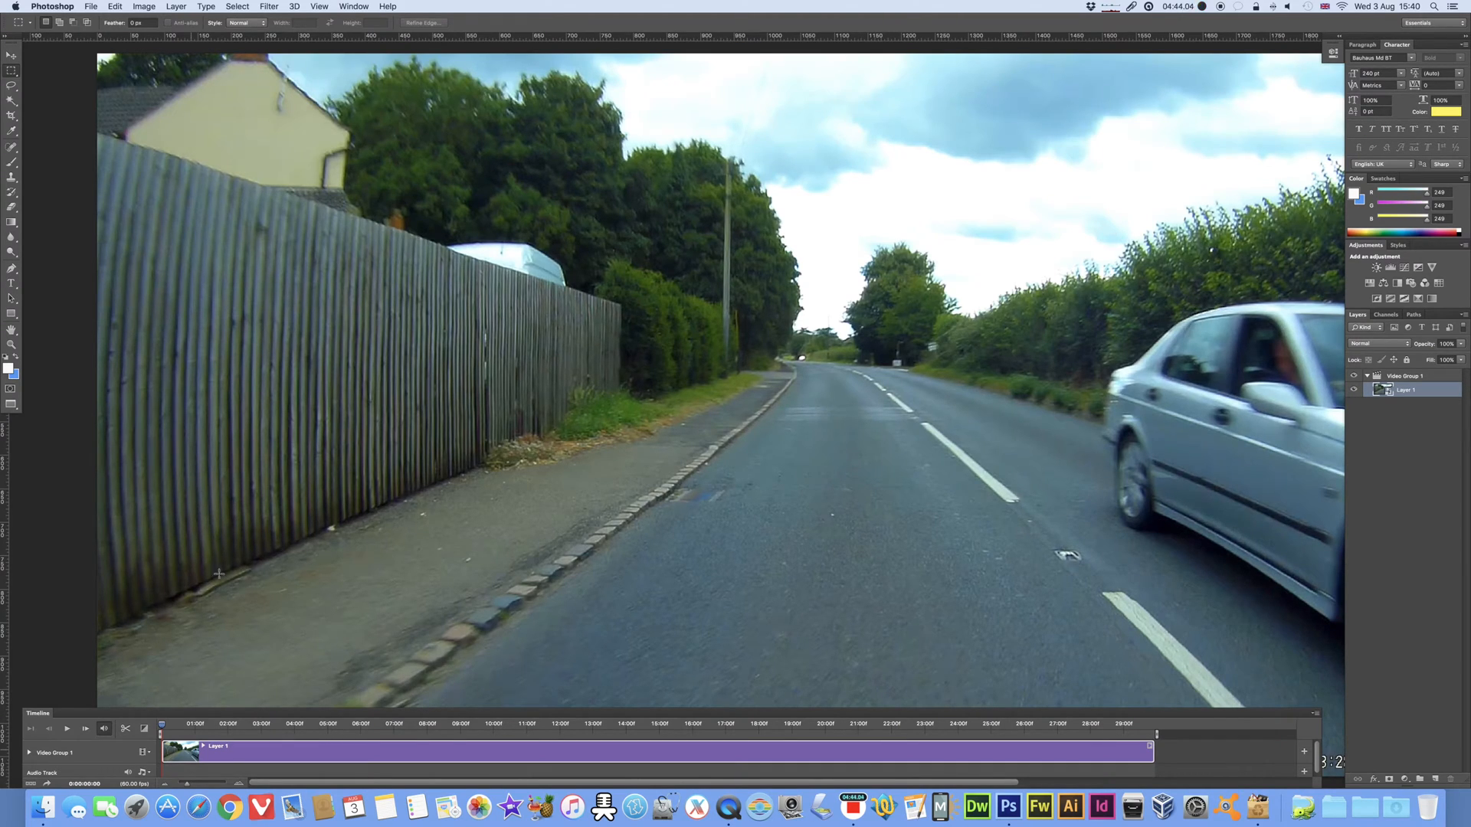
{"action": "key", "text": "space"}
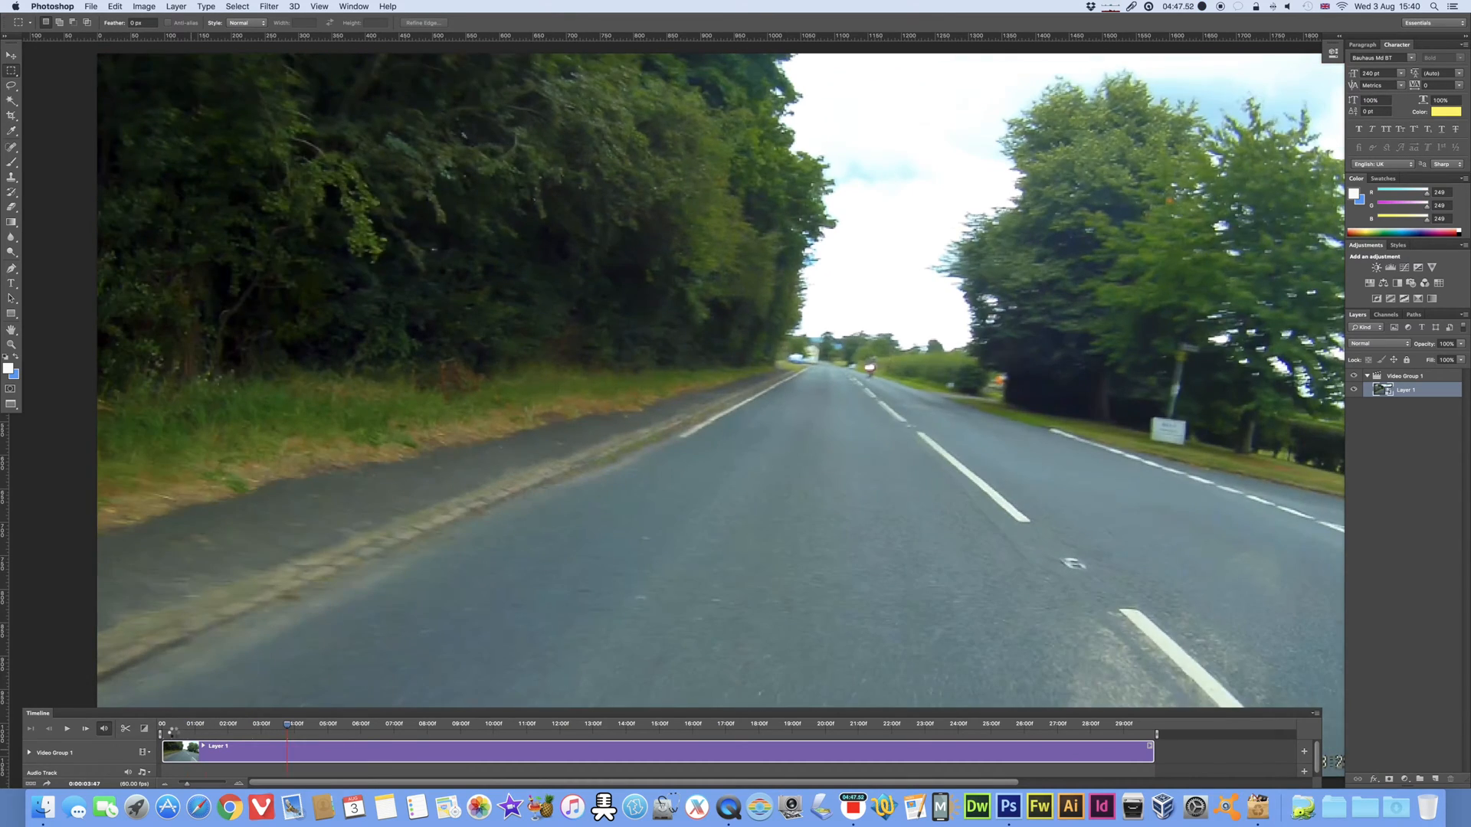
{"action": "left_click_drag", "start_coordinate": [173, 732], "coordinate": [160, 732]}
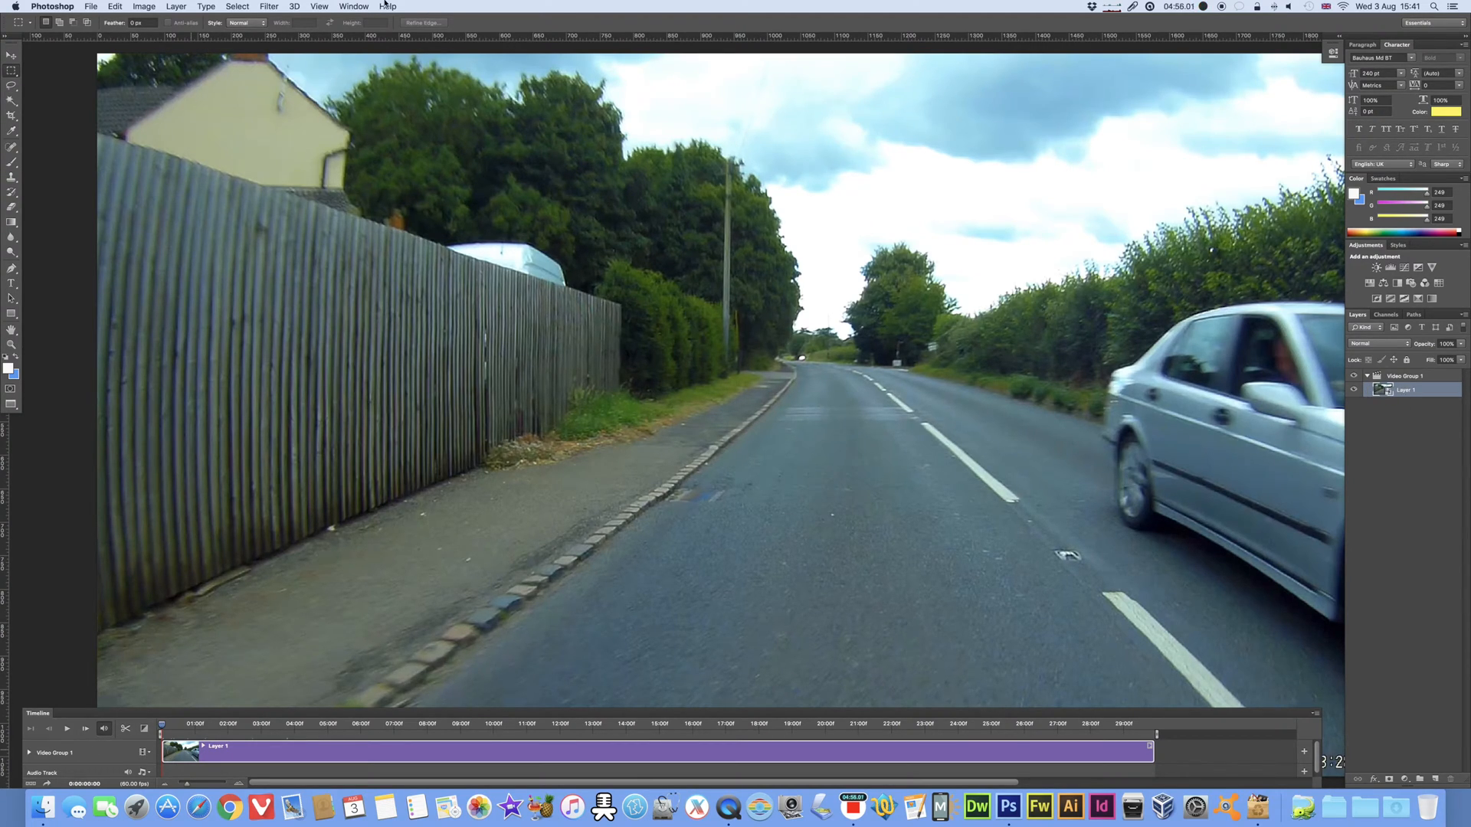
Step: Apply a Shadows/Highlights adjustment to the video layer with Shadows at 13% and Highlights at 36%
{"action": "left_click", "coordinate": [153, 7]}
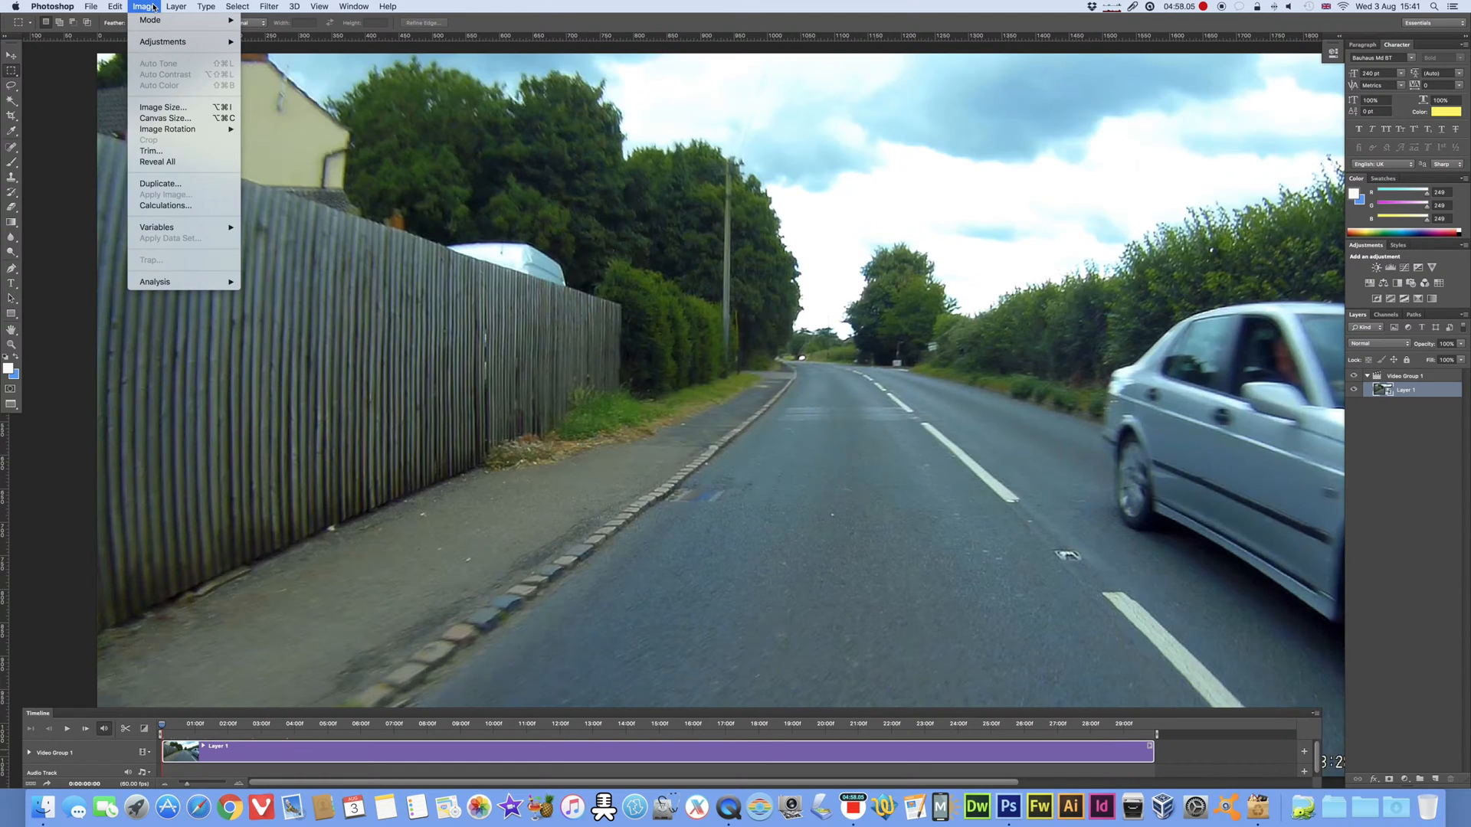
{"action": "mouse_move", "coordinate": [159, 44]}
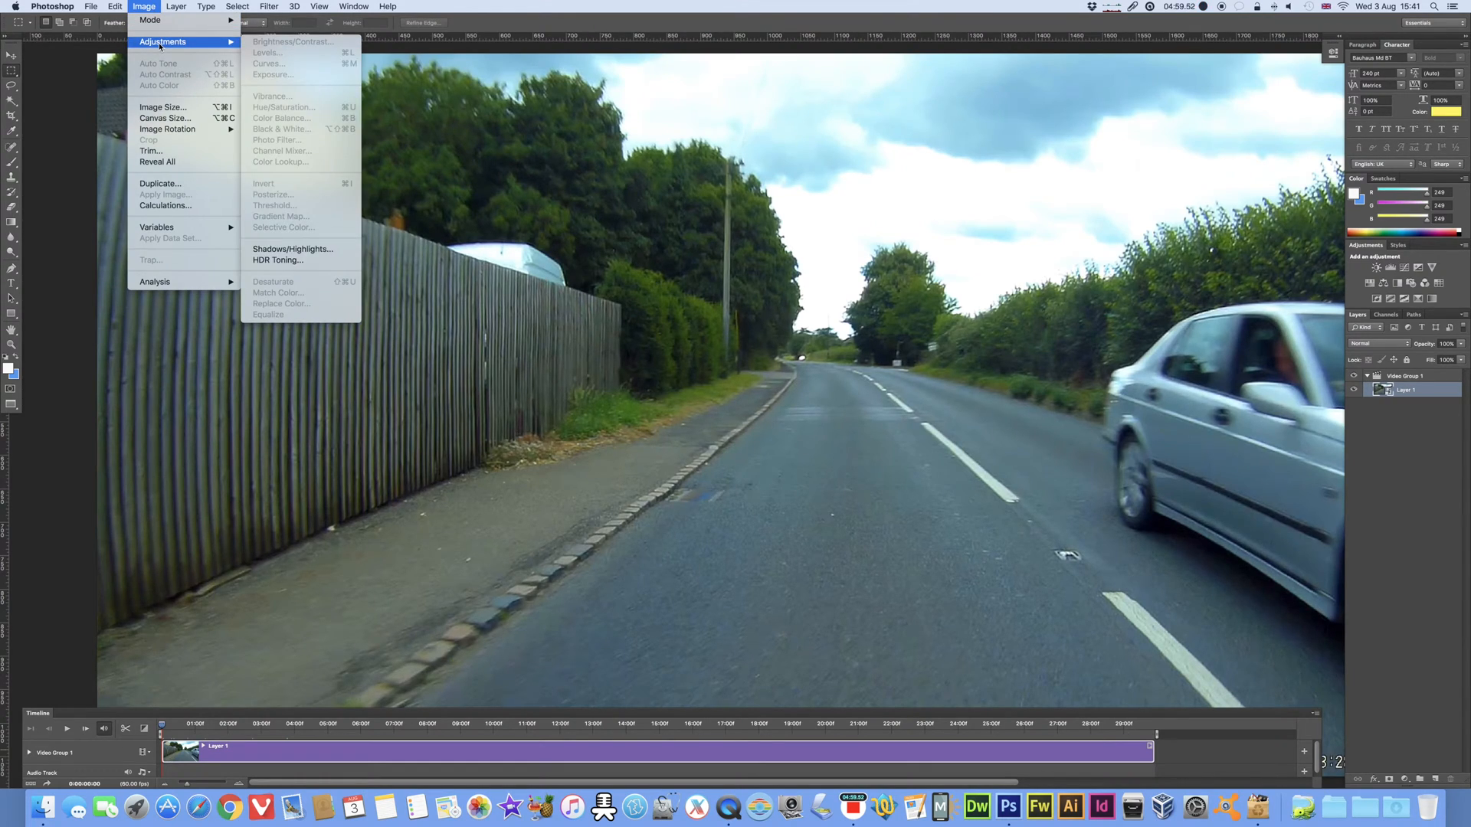
{"action": "left_click", "coordinate": [278, 250]}
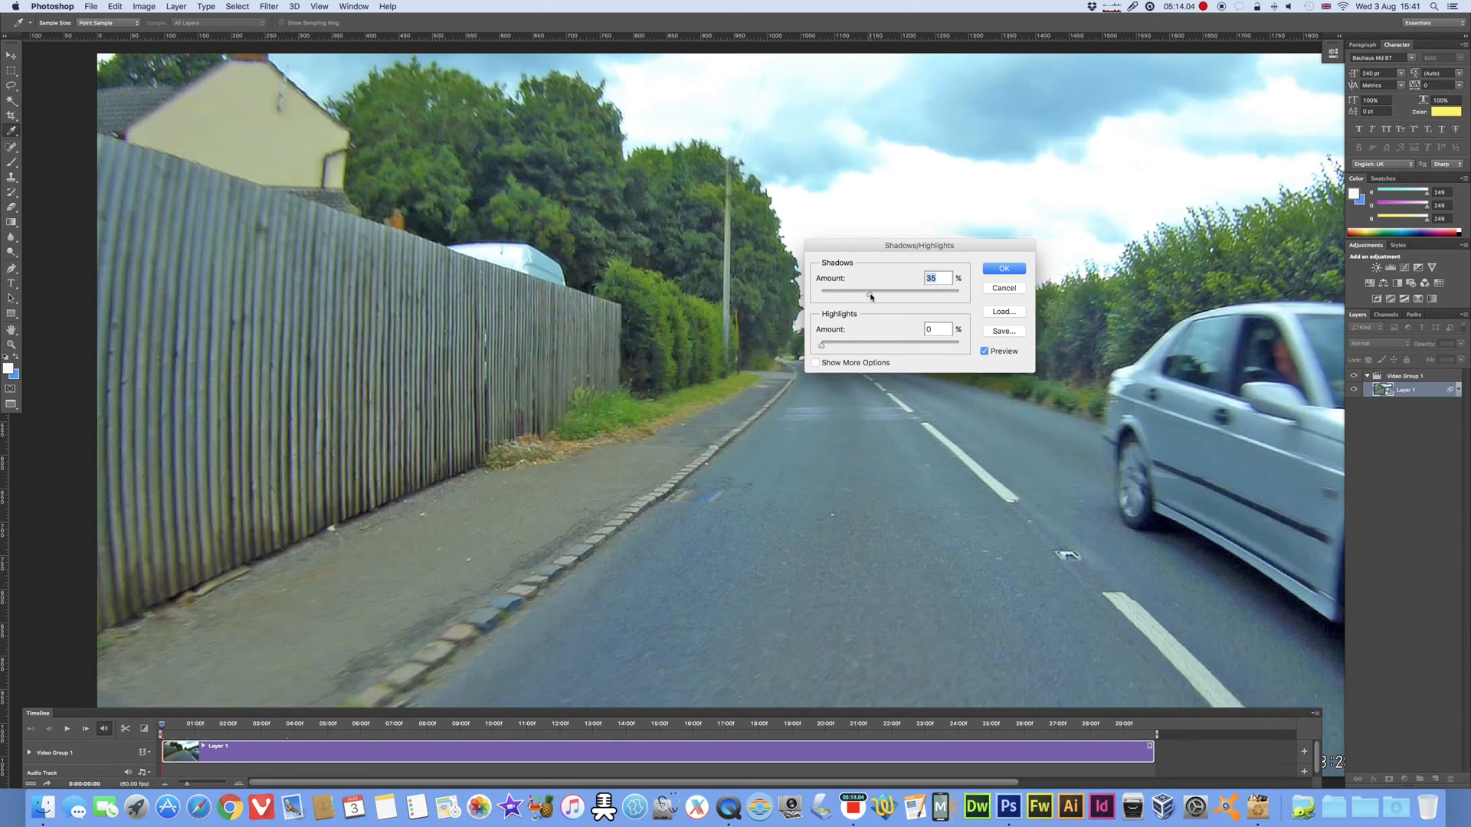
{"action": "left_click_drag", "start_coordinate": [820, 347], "coordinate": [848, 348]}
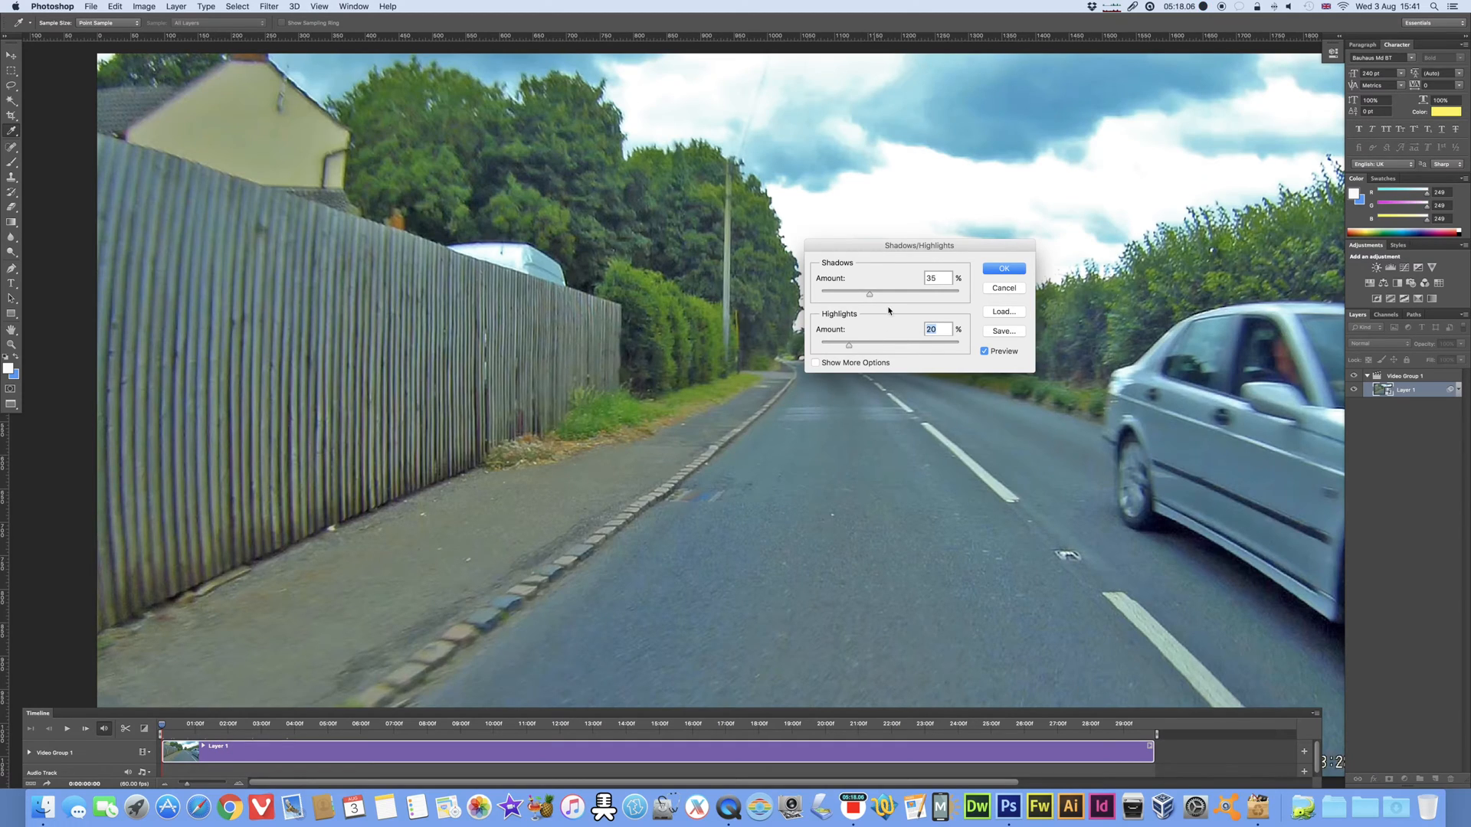
{"action": "mouse_move", "coordinate": [869, 294]}
{"action": "left_mouse_down"}
{"action": "mouse_move", "coordinate": [906, 298]}
{"action": "mouse_move", "coordinate": [879, 298]}
{"action": "left_mouse_up"}
{"action": "mouse_move", "coordinate": [850, 346]}
{"action": "left_mouse_down"}
{"action": "mouse_move", "coordinate": [837, 346]}
{"action": "mouse_move", "coordinate": [964, 345]}
{"action": "mouse_move", "coordinate": [828, 350]}
{"action": "mouse_move", "coordinate": [871, 348]}
{"action": "left_mouse_up"}
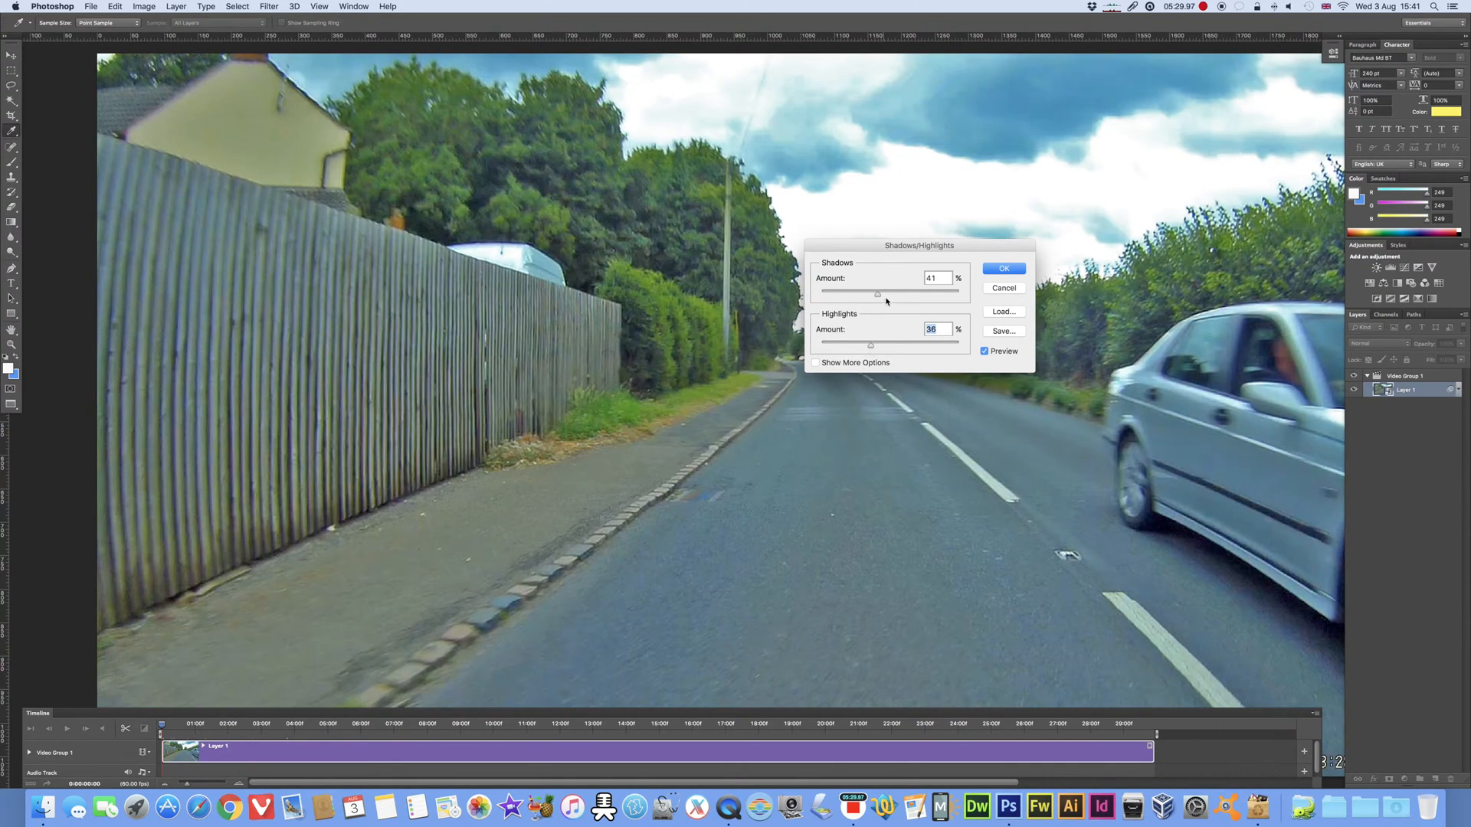
{"action": "left_click_drag", "start_coordinate": [878, 295], "coordinate": [777, 292]}
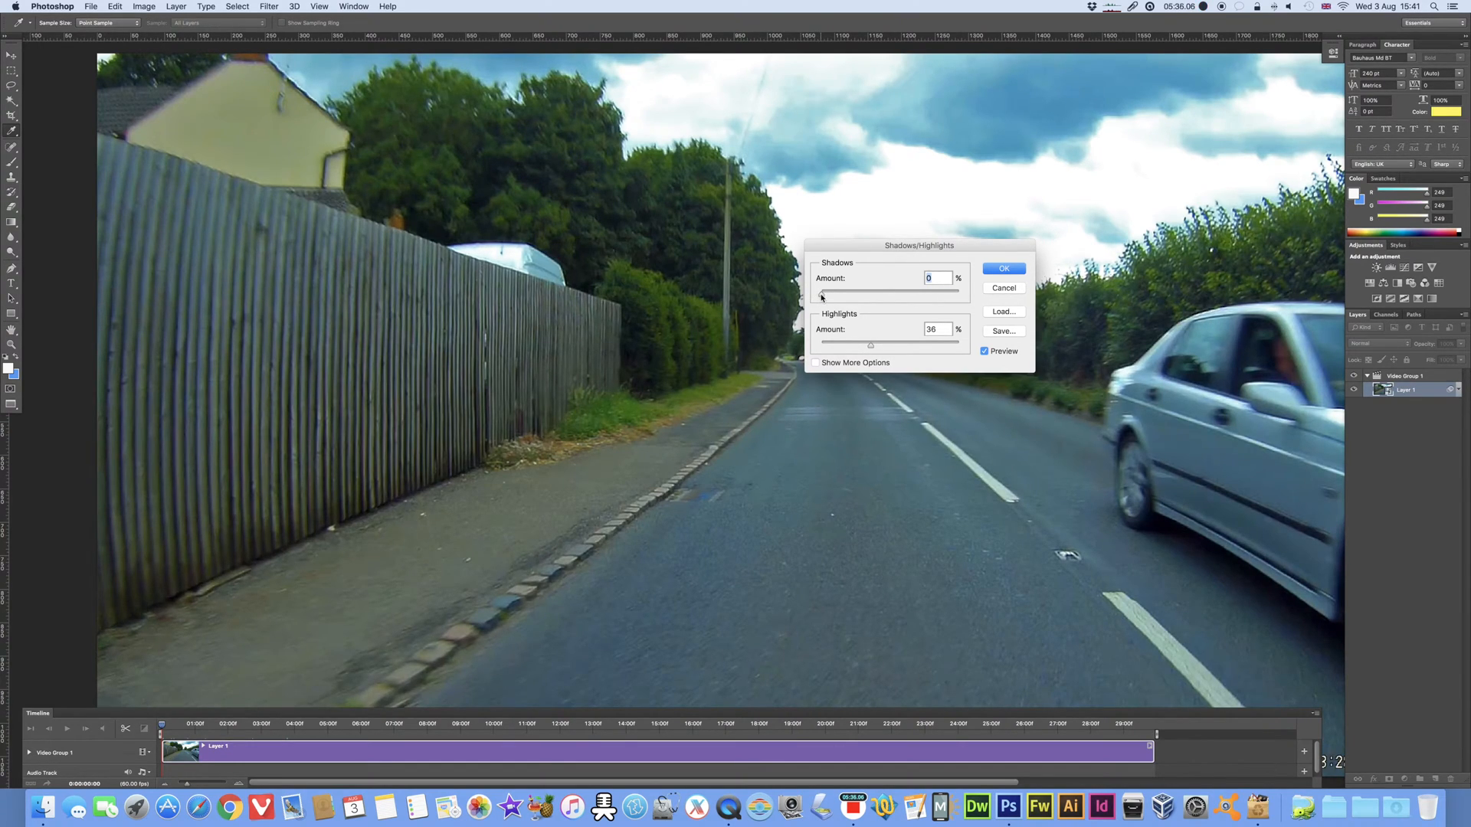
{"action": "left_click_drag", "start_coordinate": [821, 297], "coordinate": [840, 297]}
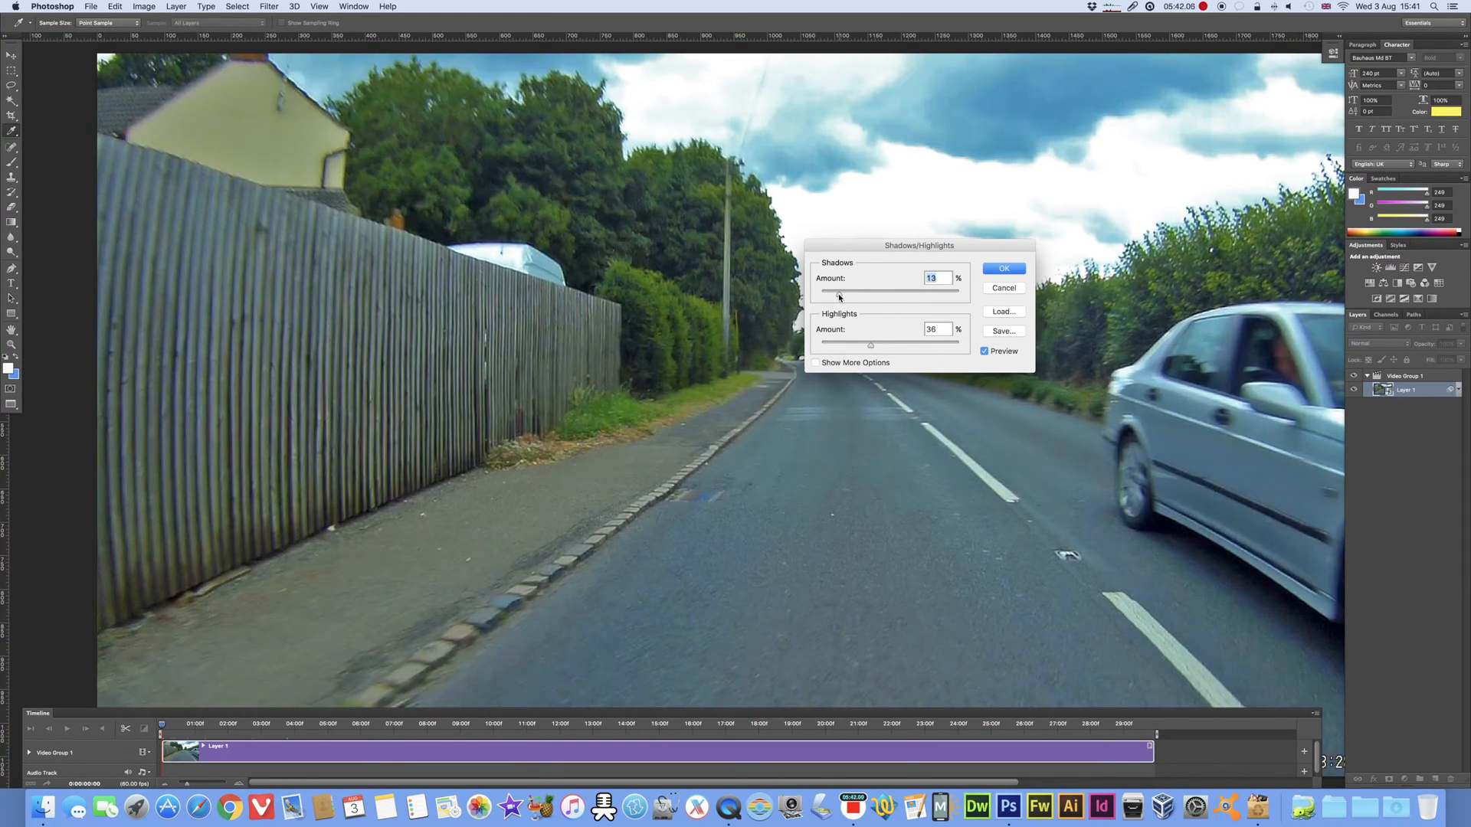
{"action": "left_click", "coordinate": [1004, 269]}
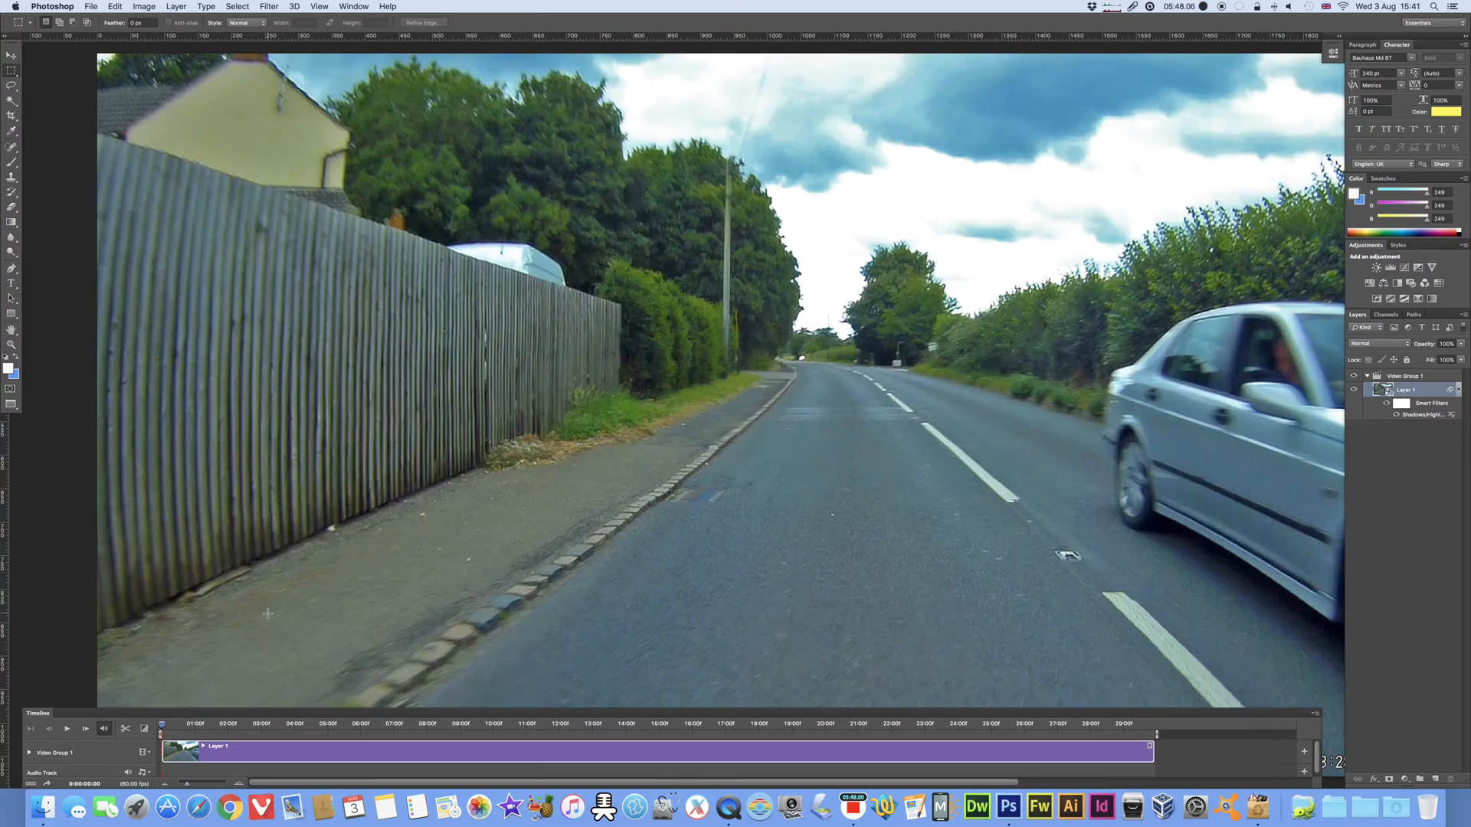
Step: Play several seconds of the adjusted video to check the effect and return the playhead to the start
{"action": "key", "text": "space"}
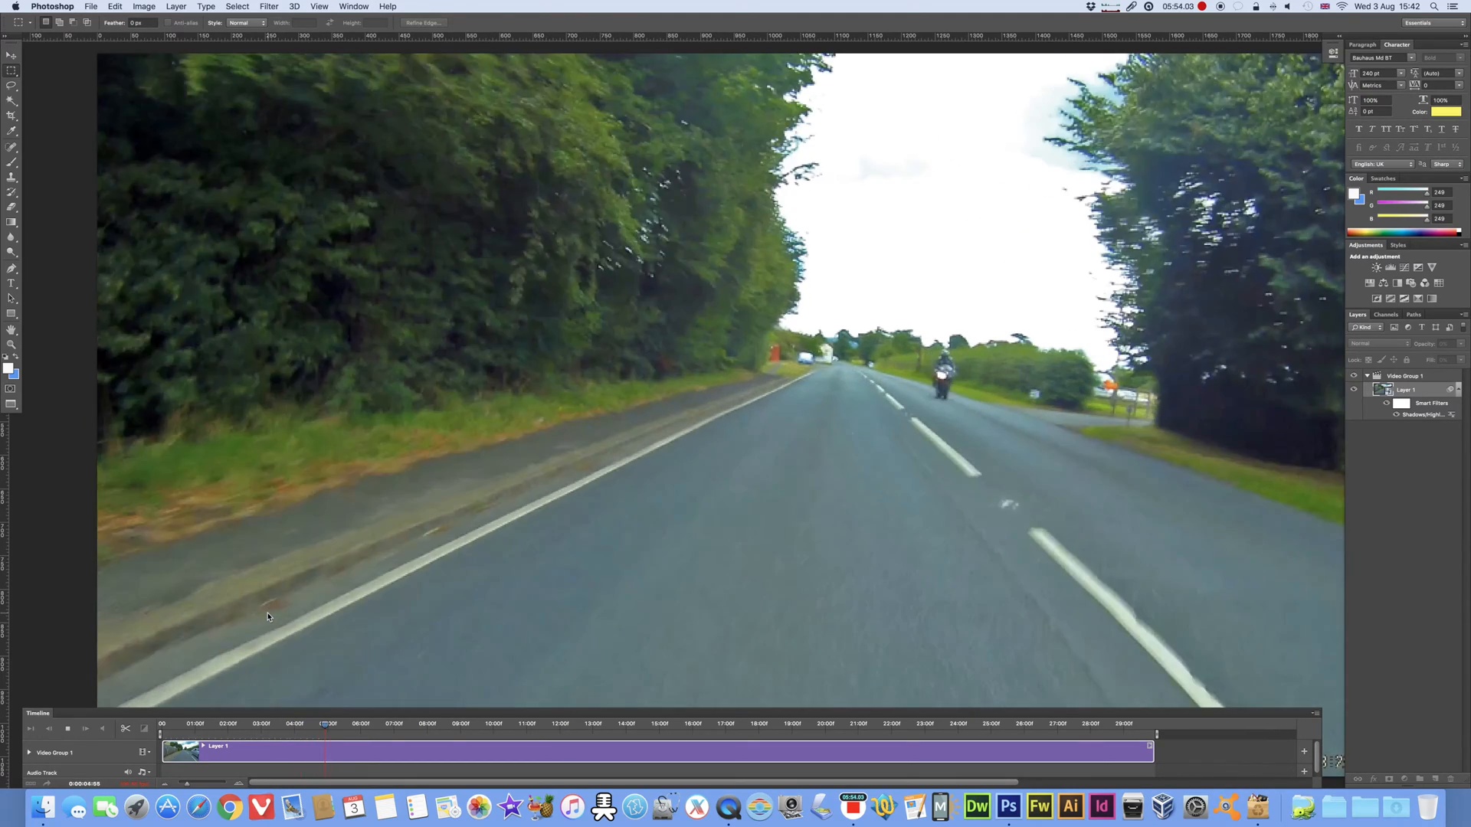
{"action": "key", "text": "space"}
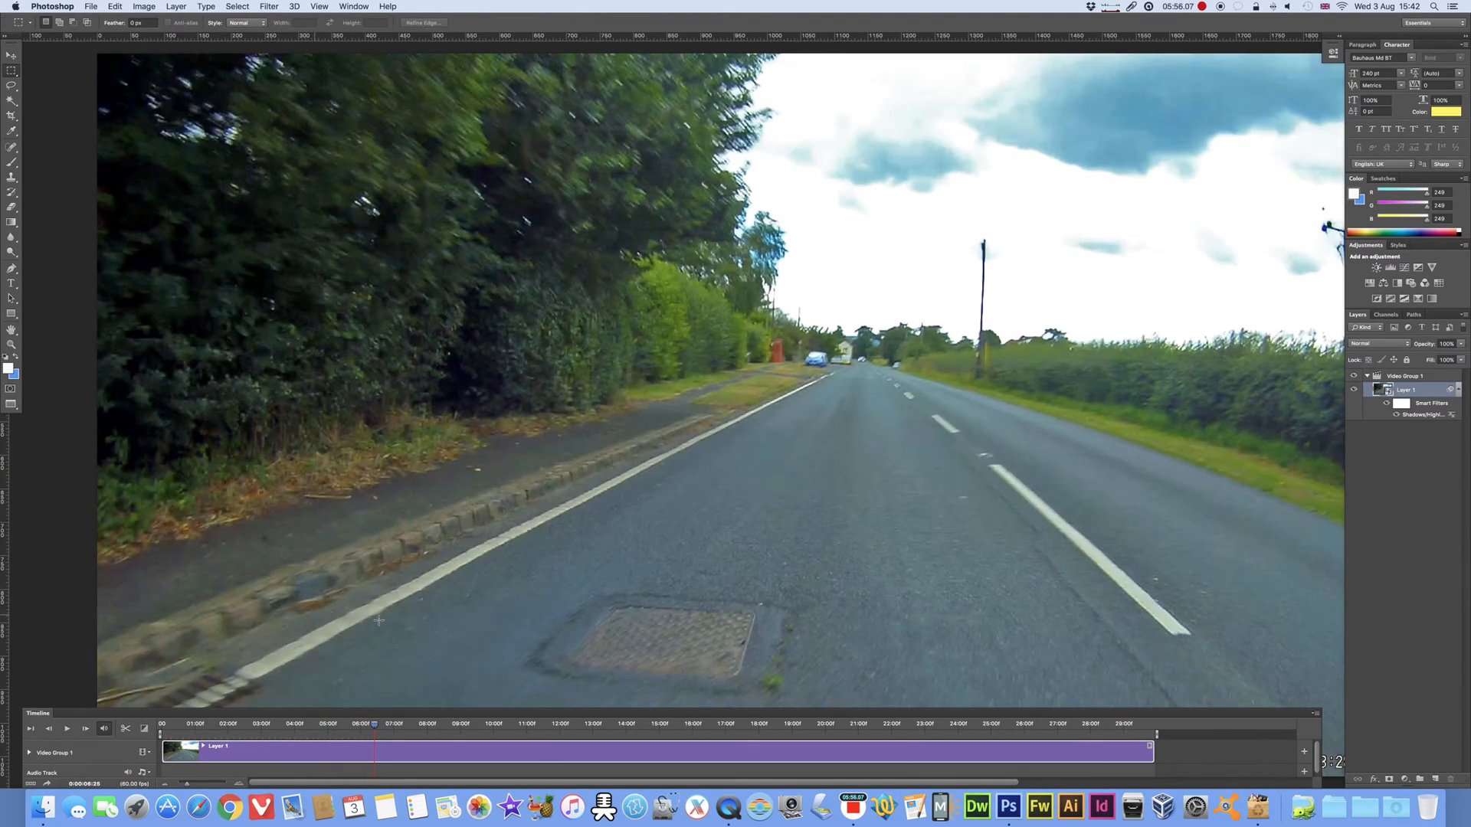
{"action": "left_click_drag", "start_coordinate": [374, 726], "coordinate": [153, 726]}
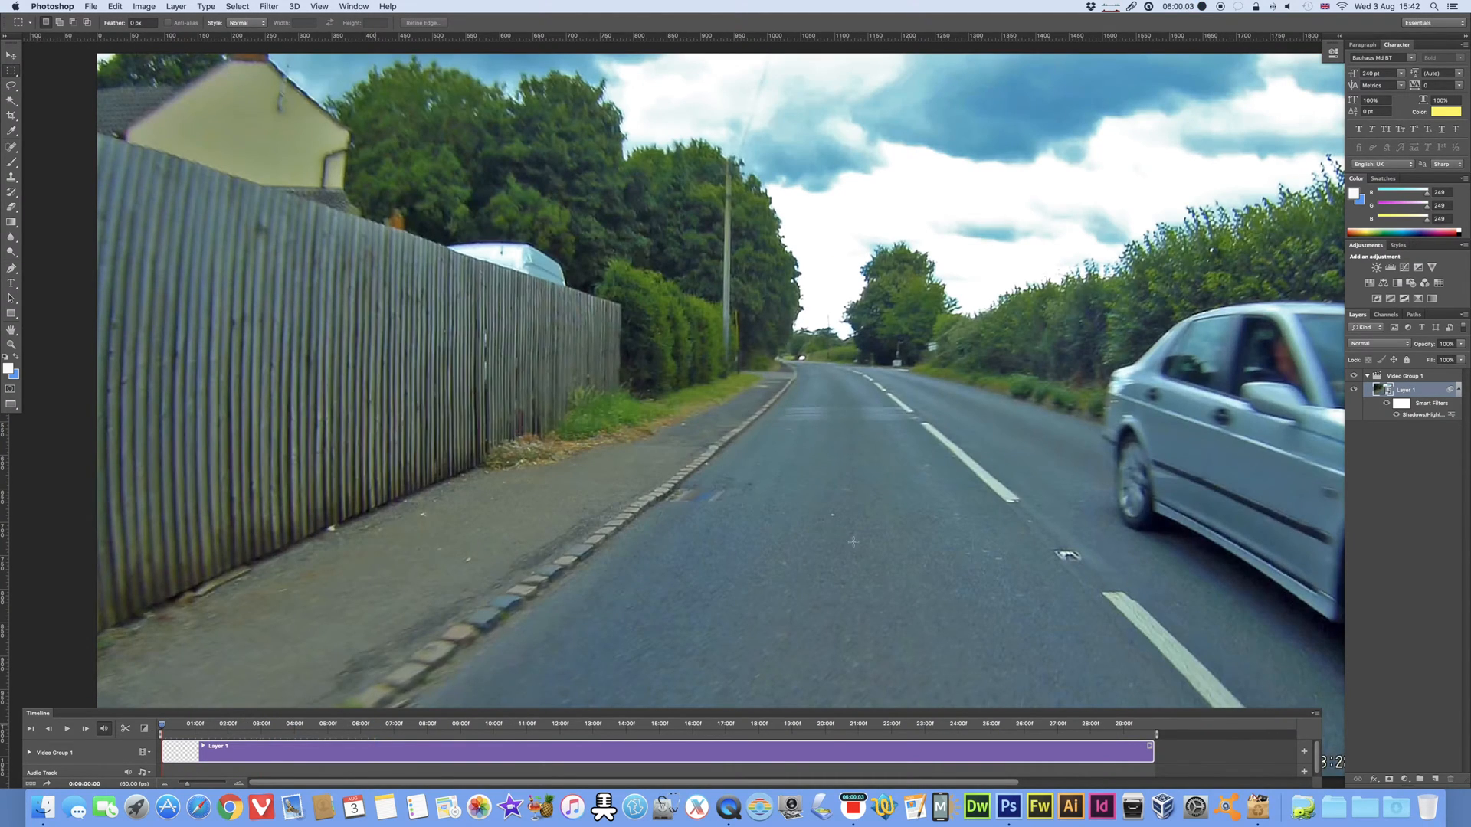
Step: Hide the layer's Smart Filters, play the original footage for comparison and return the playhead to the start
{"action": "left_click", "coordinate": [1387, 404]}
{"action": "key", "text": "space"}
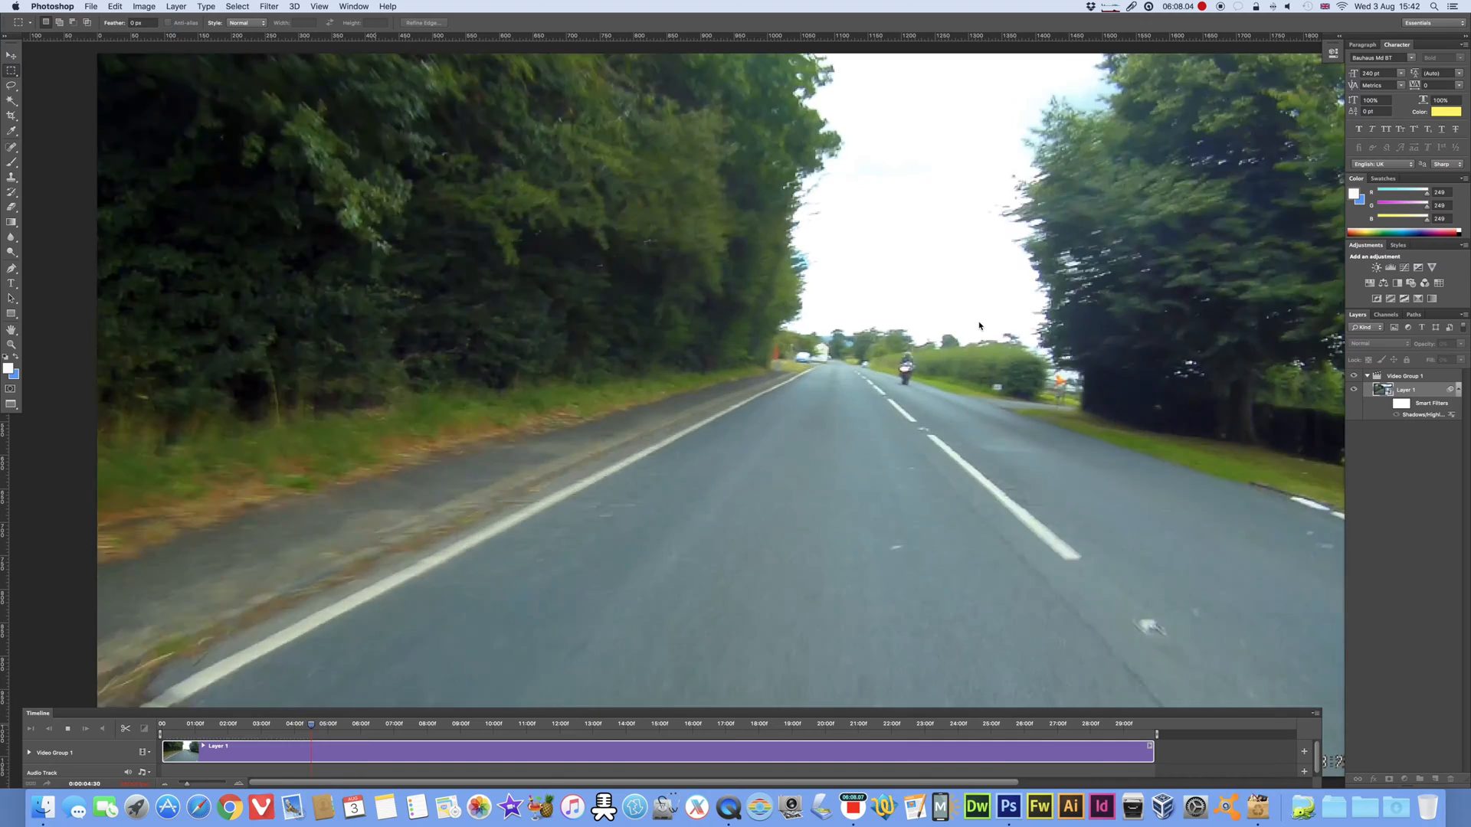
{"action": "key", "text": "space"}
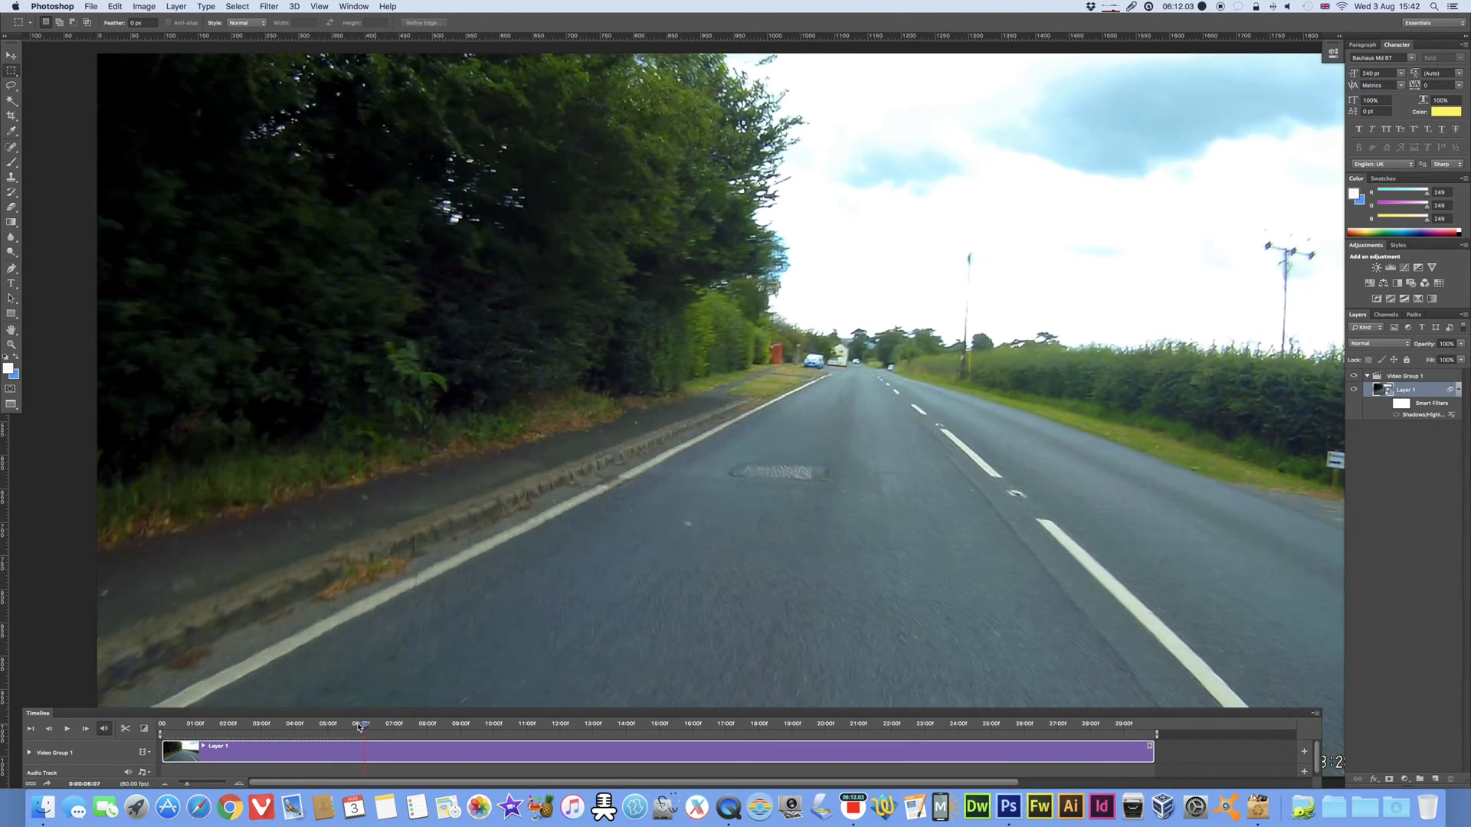
{"action": "left_click_drag", "start_coordinate": [363, 724], "coordinate": [158, 726]}
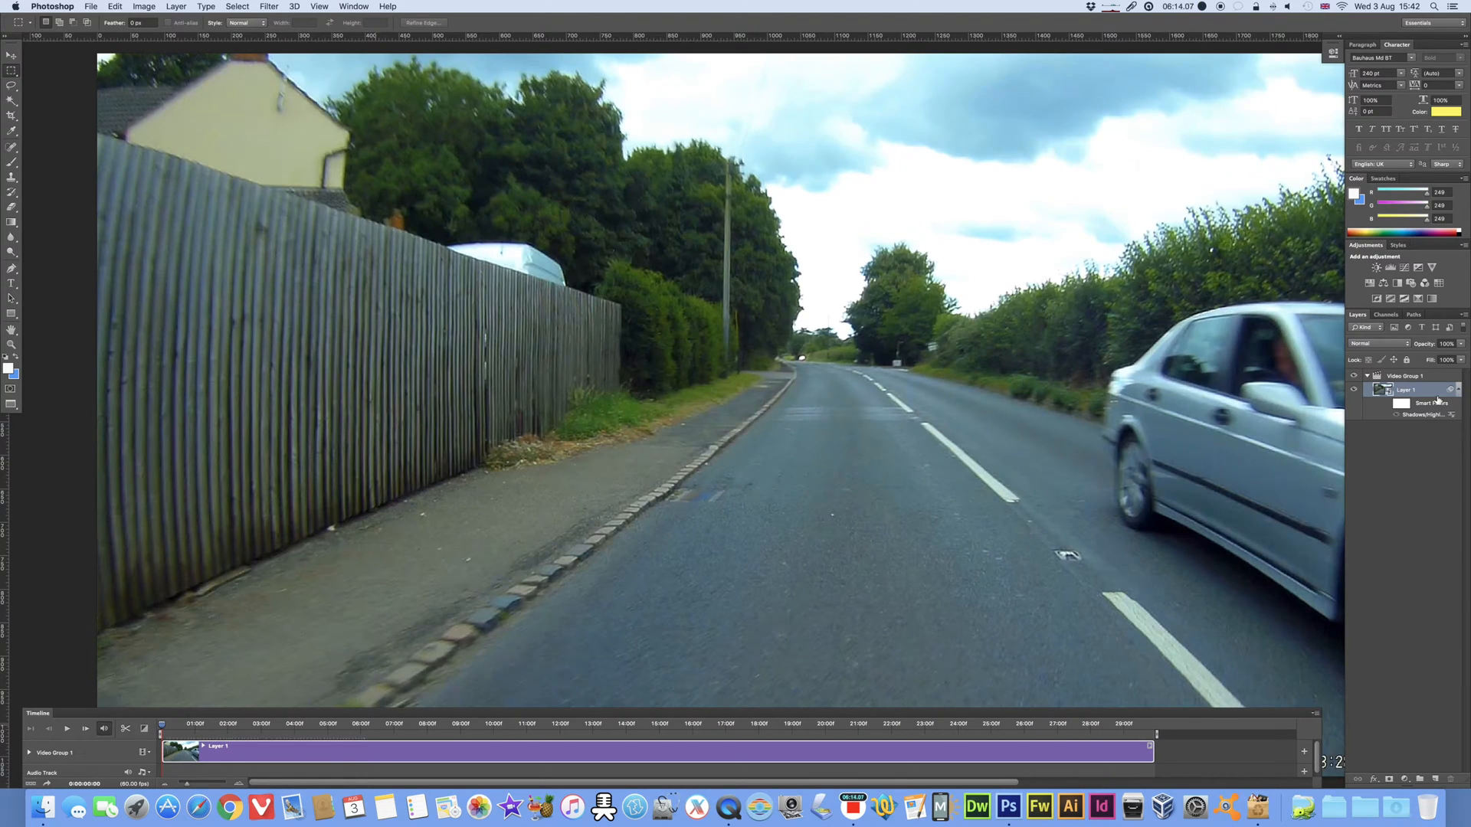
Step: Show the layer's Smart Filters again and play the video to about the eight-second mark
{"action": "left_click", "coordinate": [1385, 403]}
{"action": "key", "text": "space"}
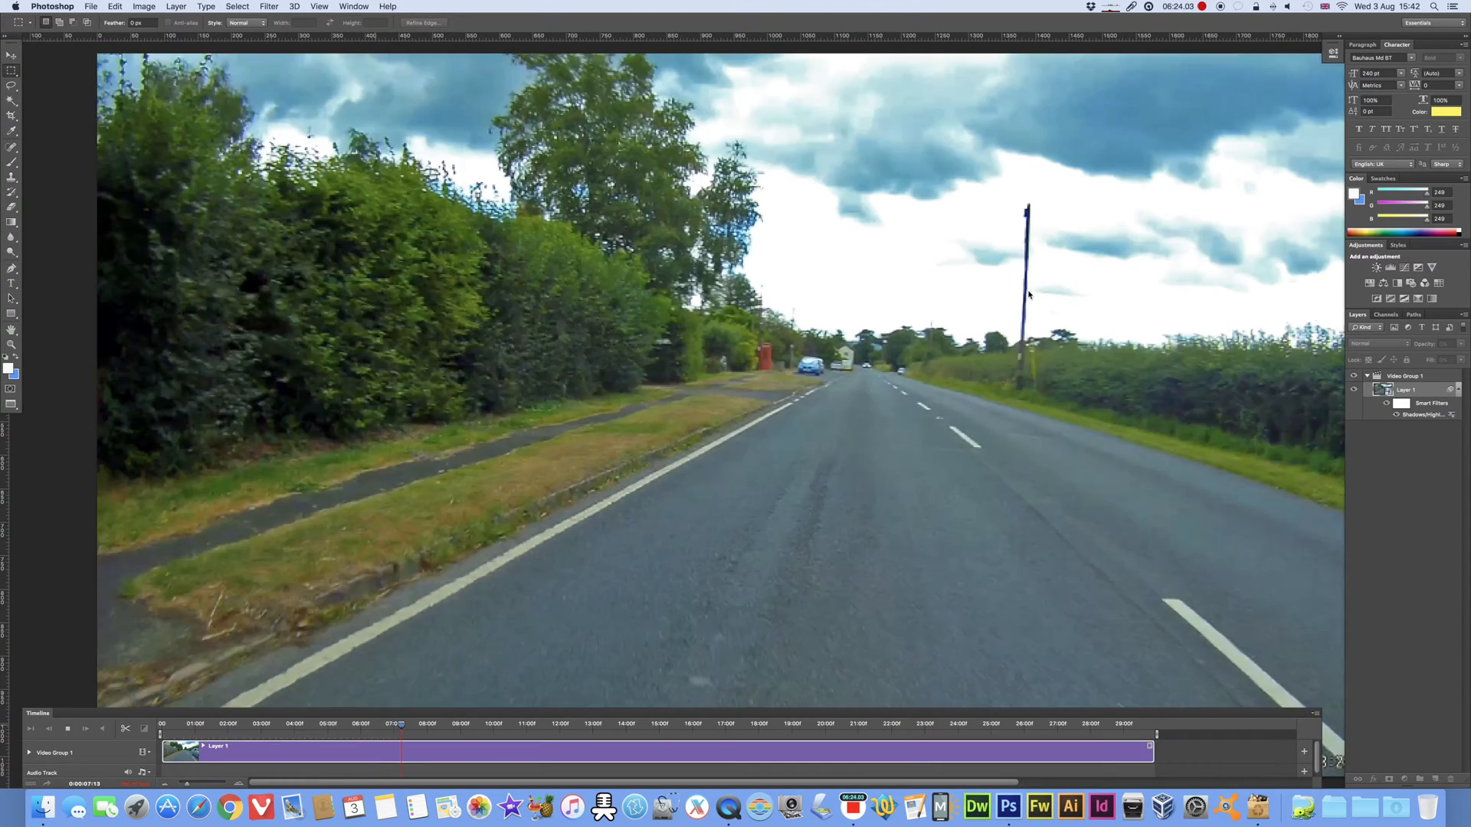
{"action": "key", "text": "space"}
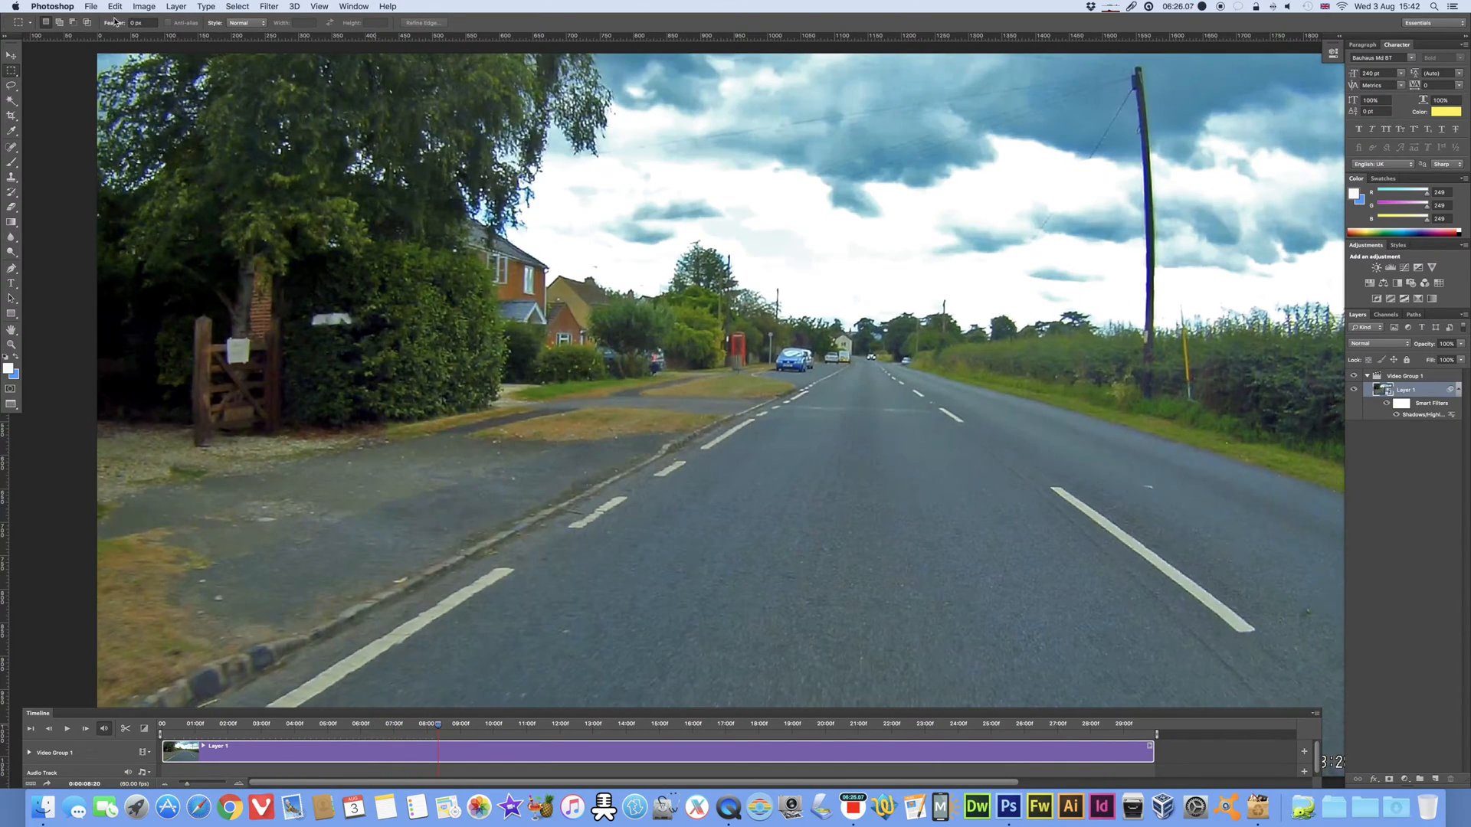
Step: Hide the Smart Filters on the video layer
{"action": "left_click", "coordinate": [154, 6]}
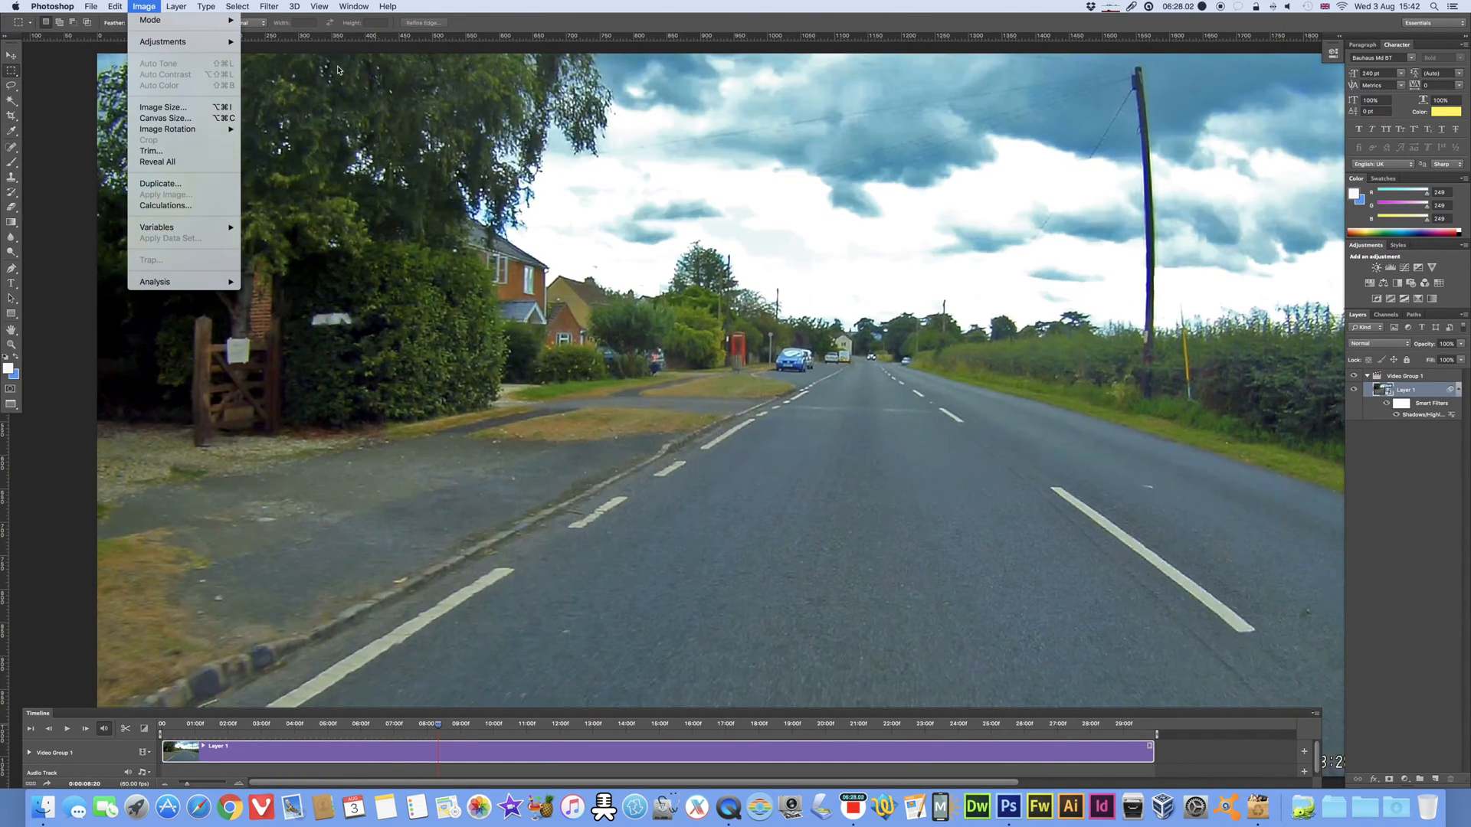
{"action": "left_click", "coordinate": [1385, 405]}
{"action": "left_click", "coordinate": [1385, 403]}
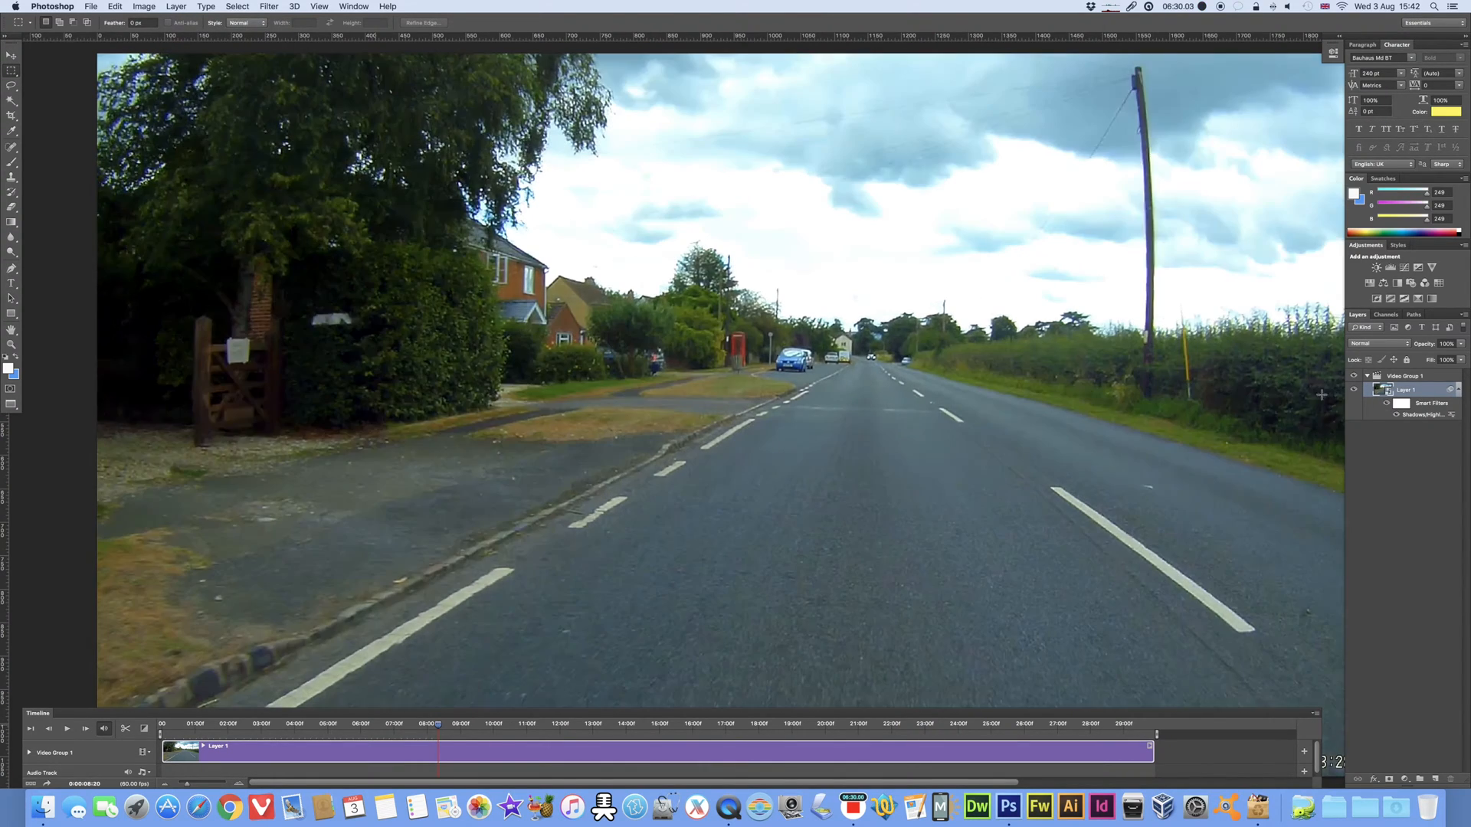
{"action": "left_click", "coordinate": [145, 6]}
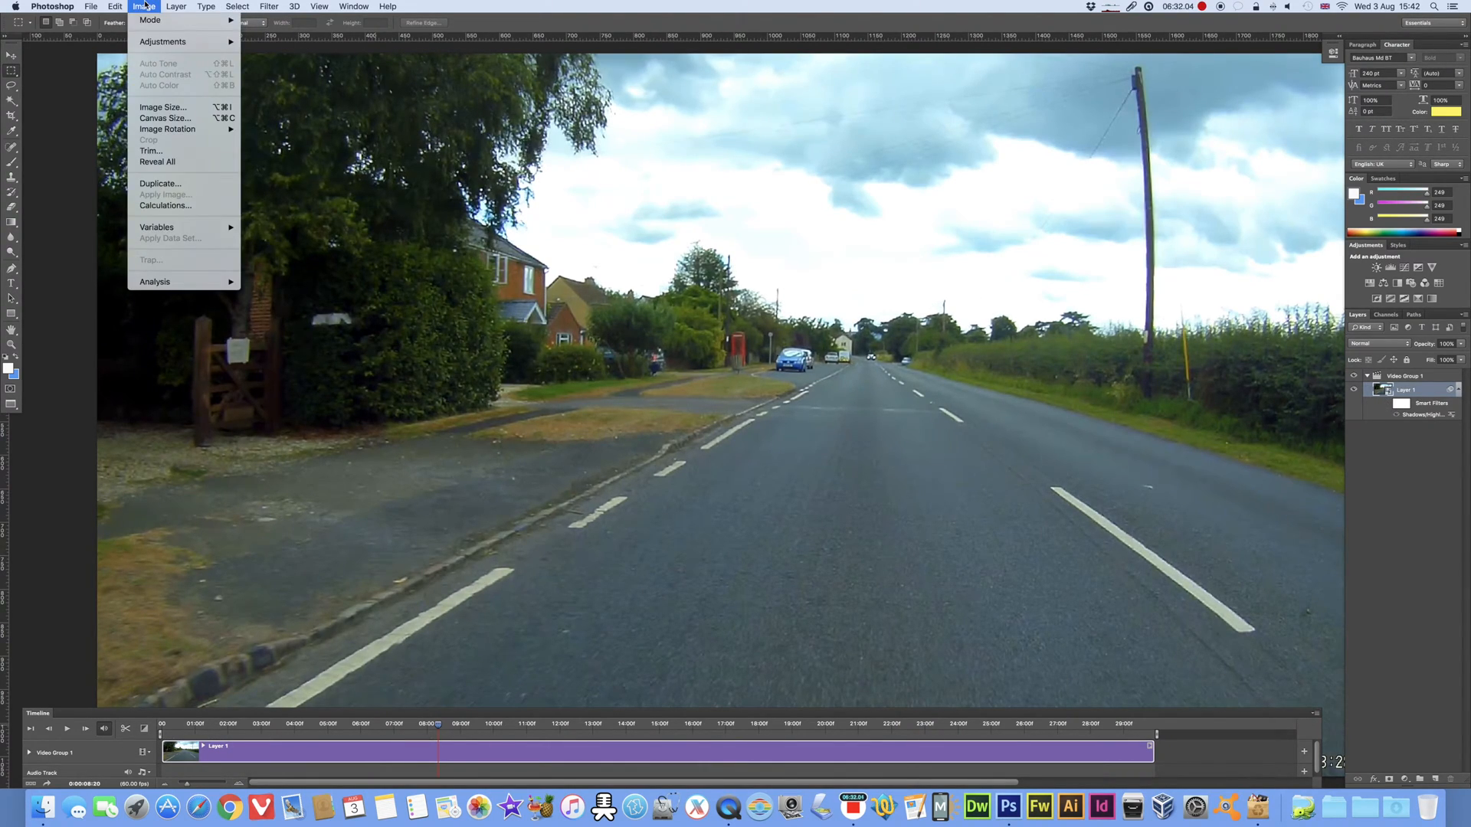
{"action": "mouse_move", "coordinate": [153, 44]}
{"action": "mouse_move", "coordinate": [273, 10]}
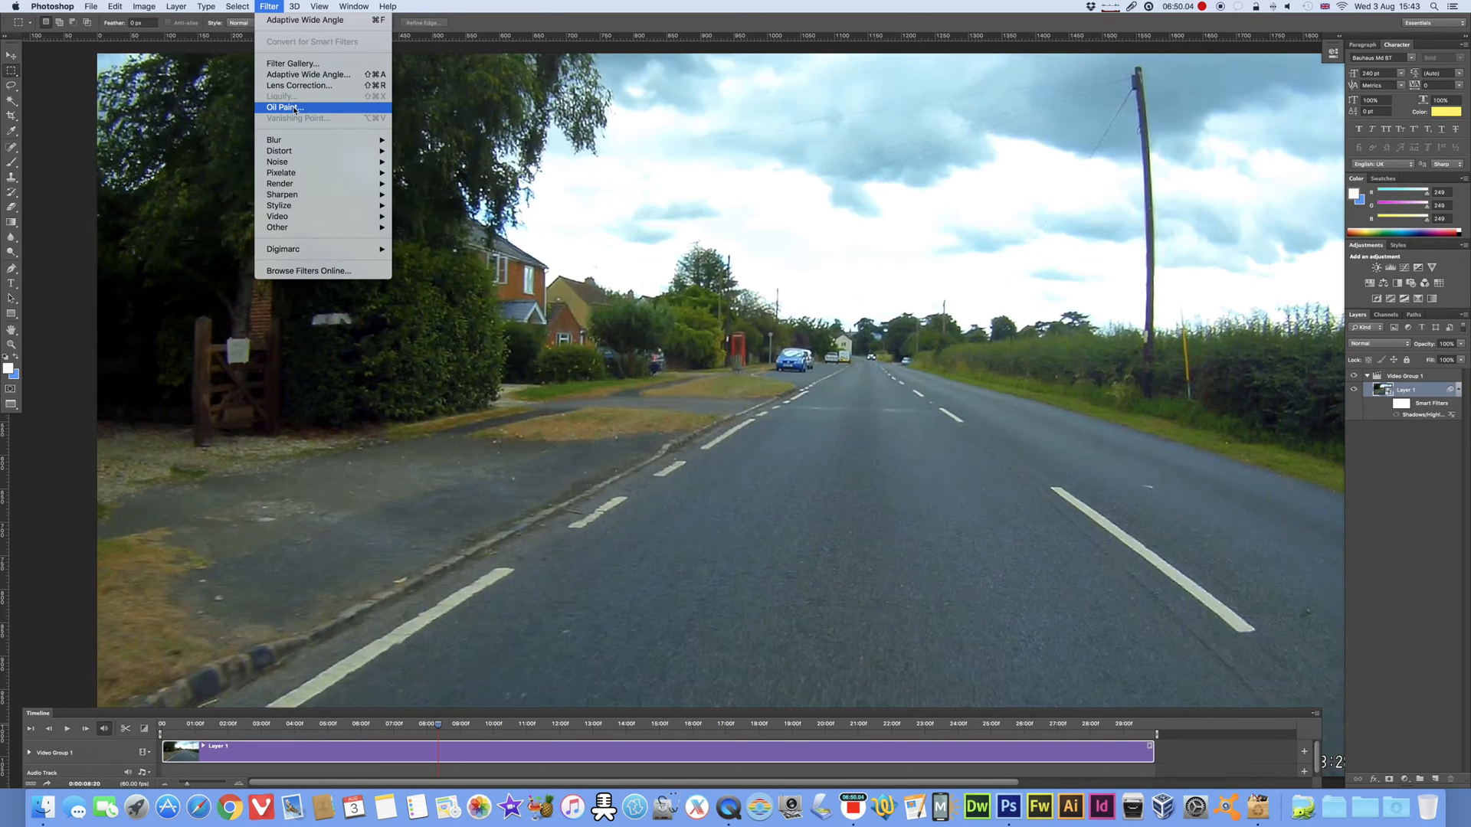
{"action": "mouse_move", "coordinate": [303, 191]}
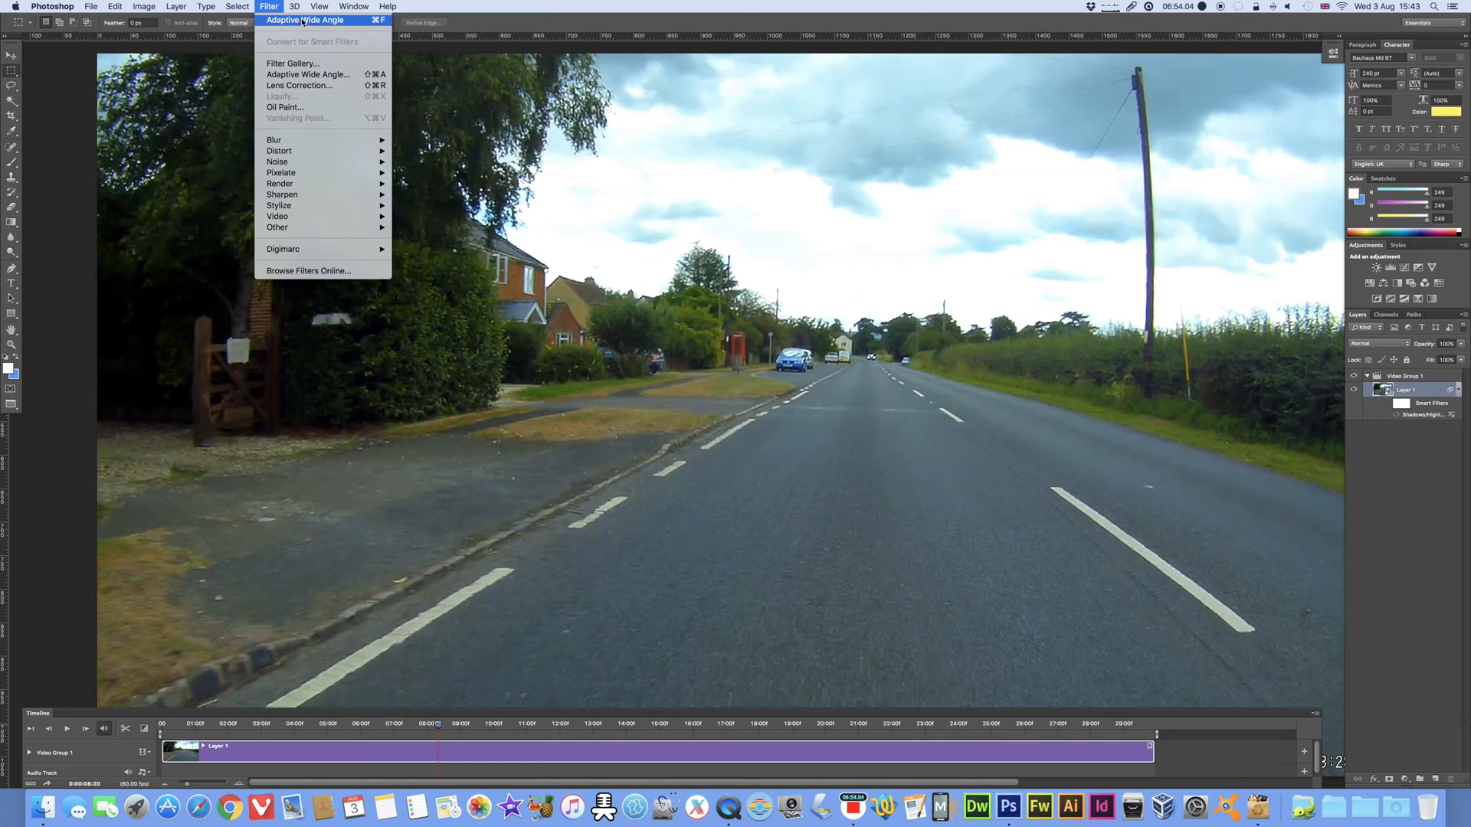
Step: Apply the Glowing Edges filter from the Filter Gallery with edge width 2, edge brightness 6 and smoothness 5, and play the video
{"action": "left_click", "coordinate": [282, 65]}
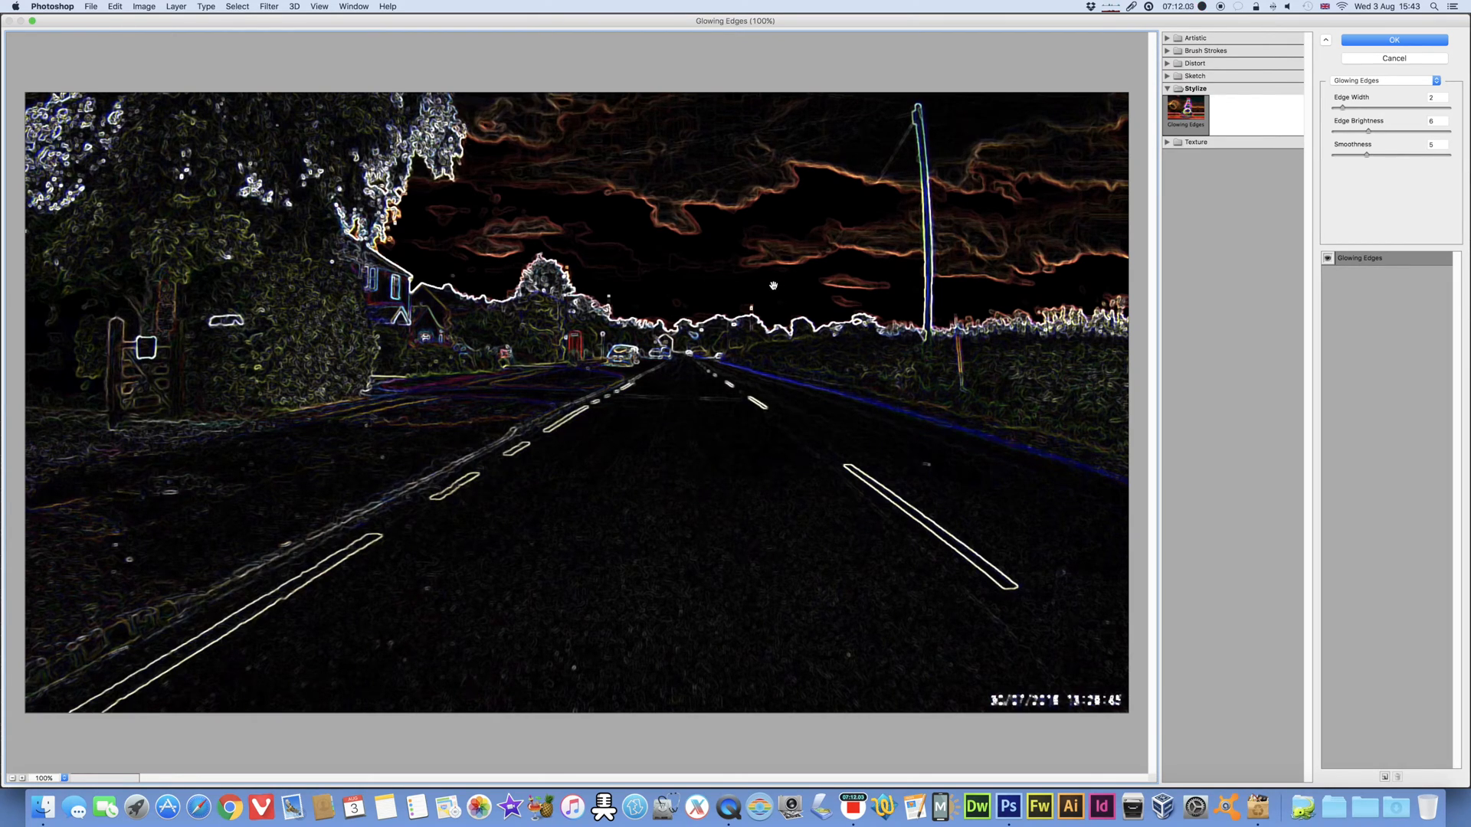
{"action": "left_click", "coordinate": [1394, 40]}
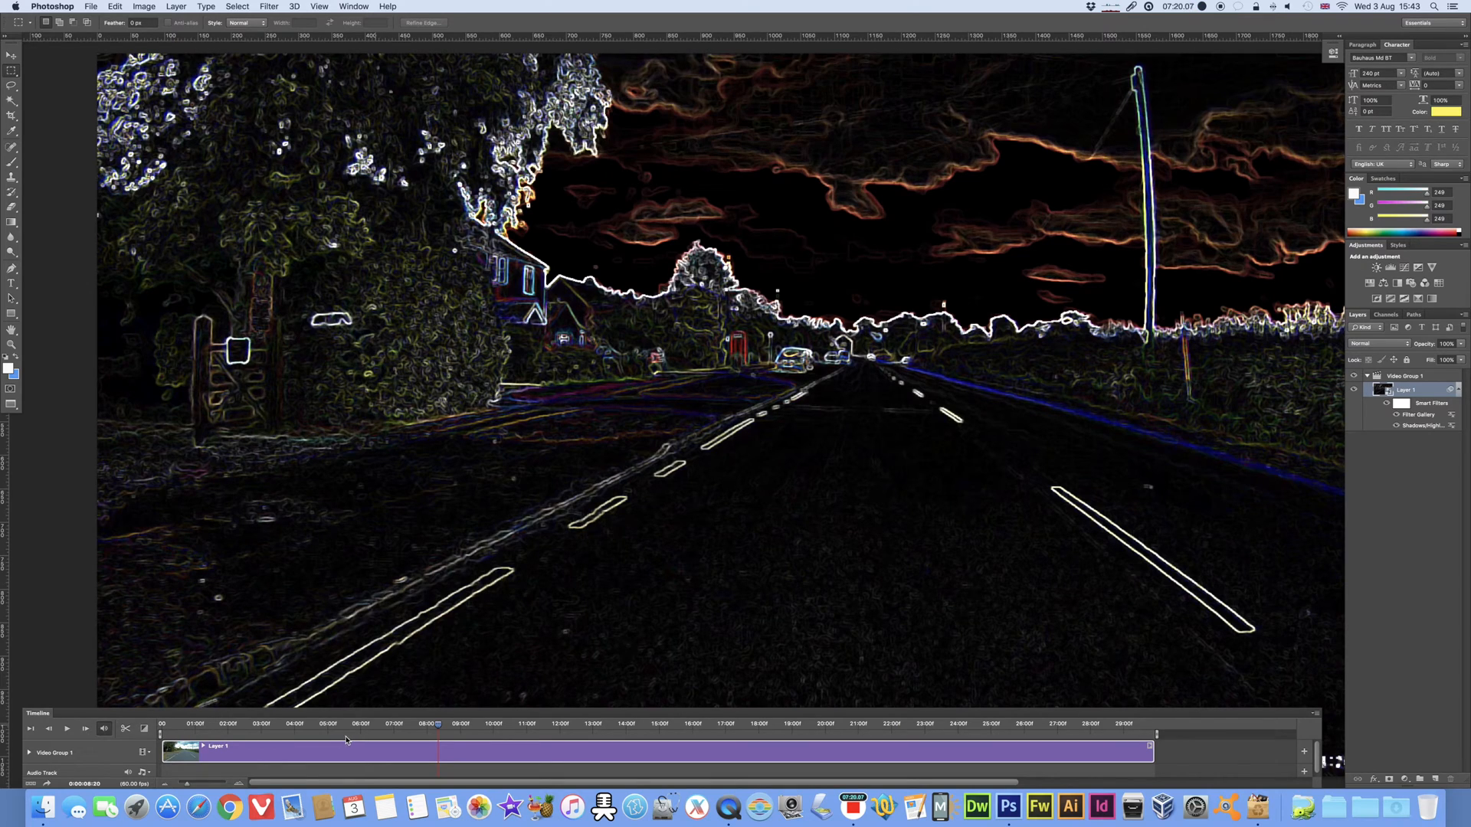
{"action": "key", "text": "space"}
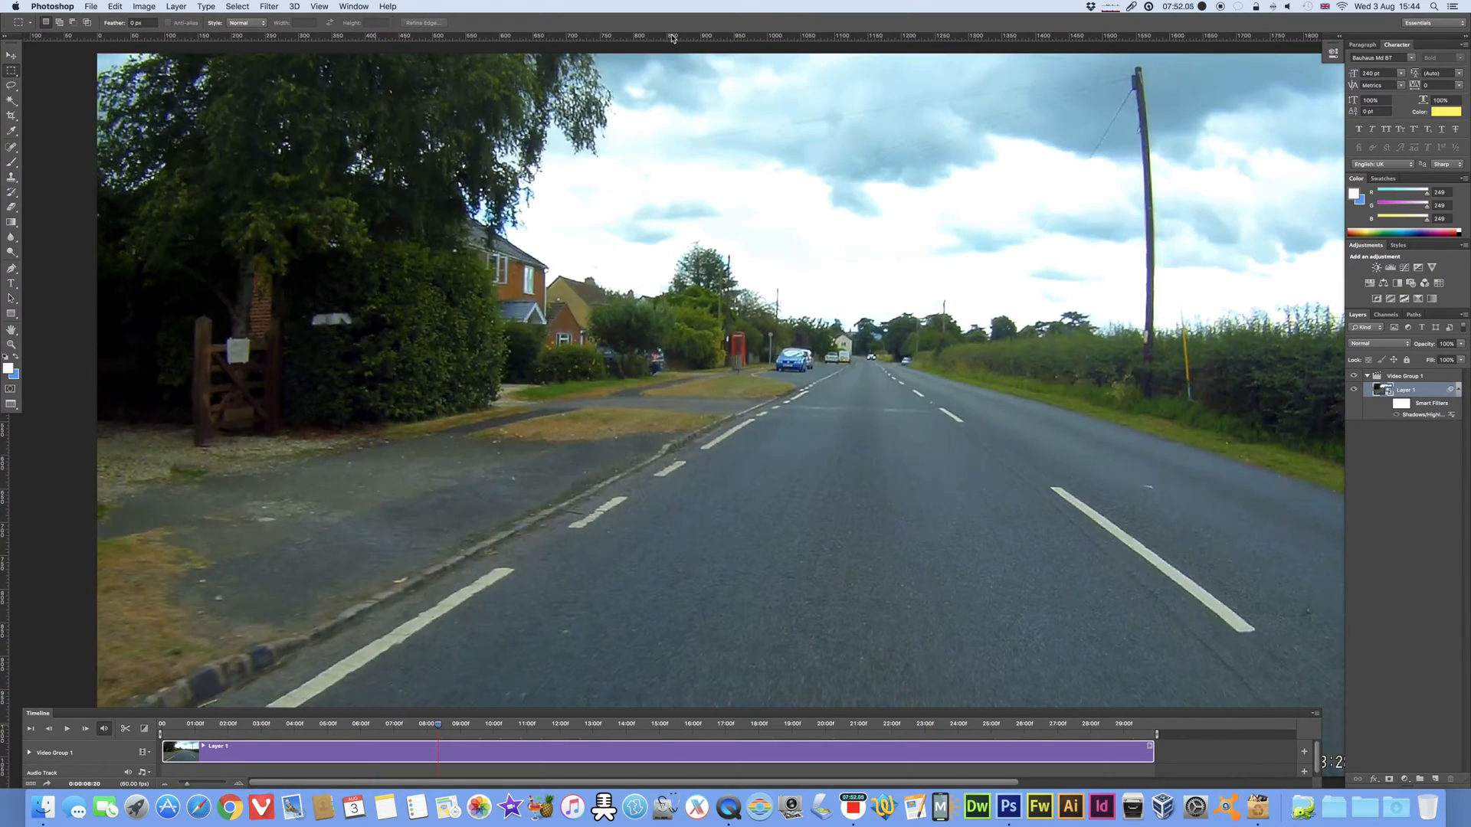
Step: Reopen the Filter Gallery and preview the Chalk & Charcoal and Charcoal sketch filters on the footage
{"action": "left_click", "coordinate": [270, 6]}
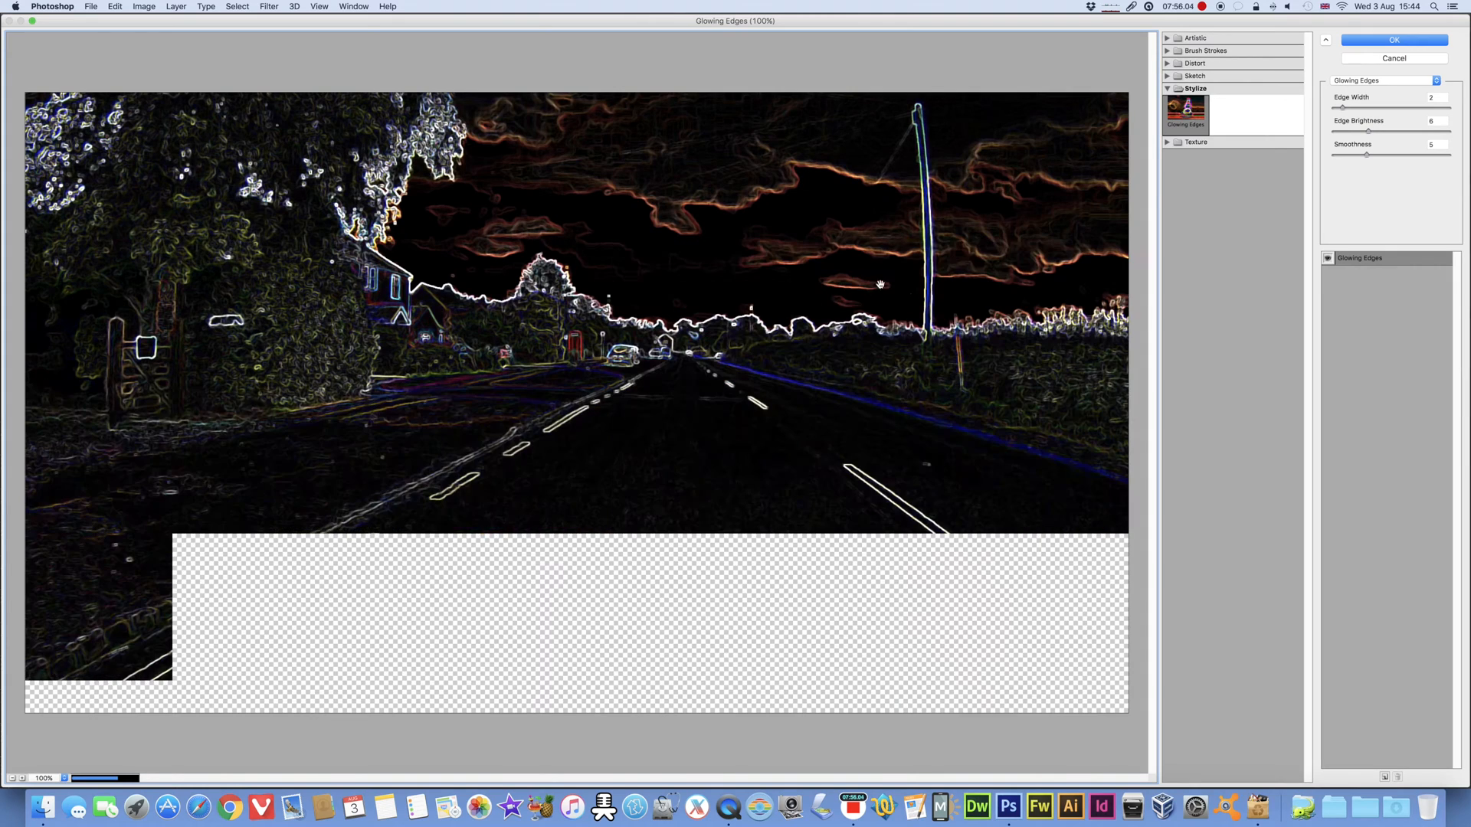
{"action": "left_click", "coordinate": [1167, 76]}
{"action": "left_click", "coordinate": [1228, 104]}
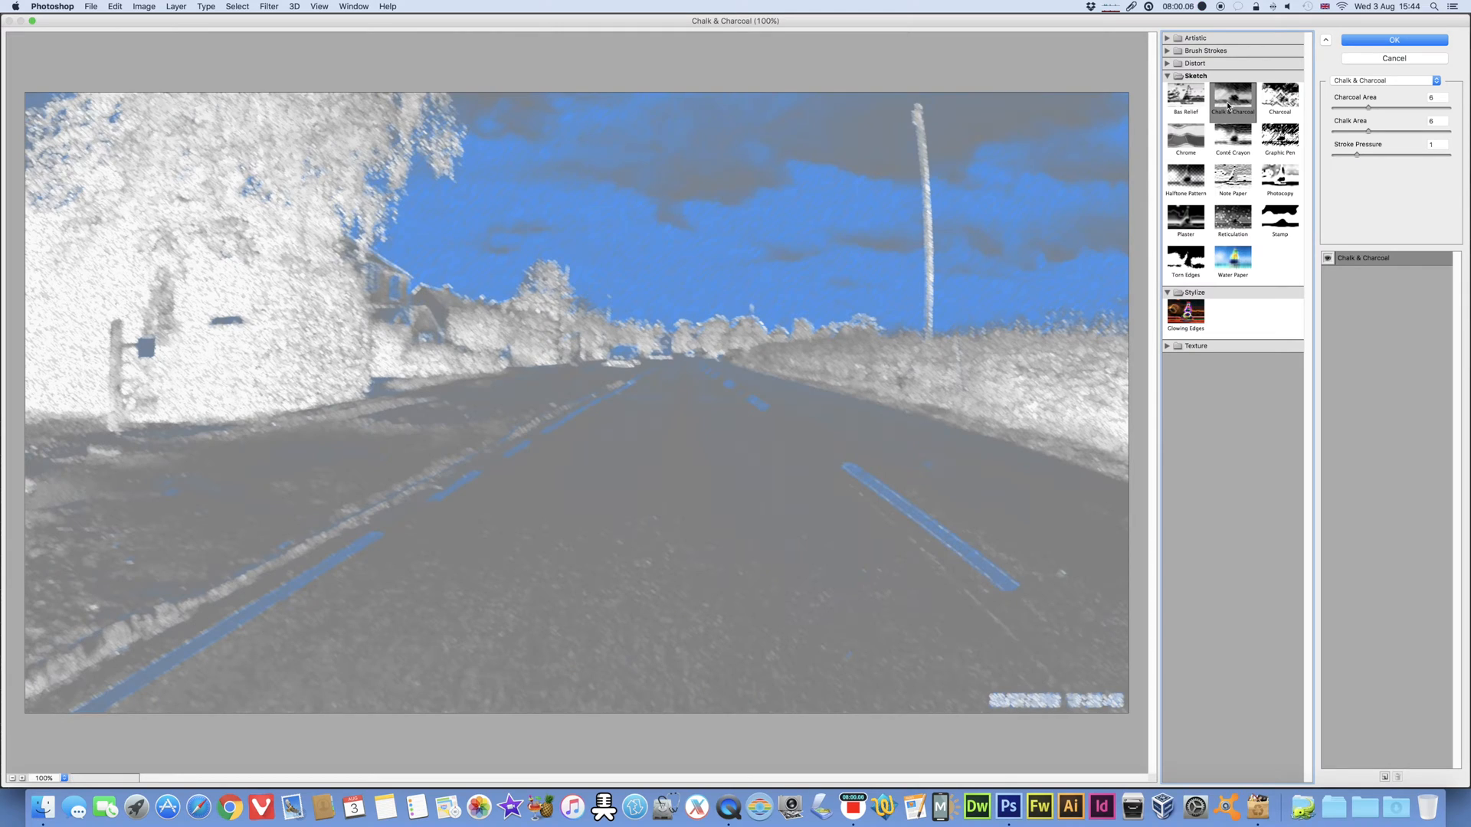
{"action": "left_click", "coordinate": [1279, 99]}
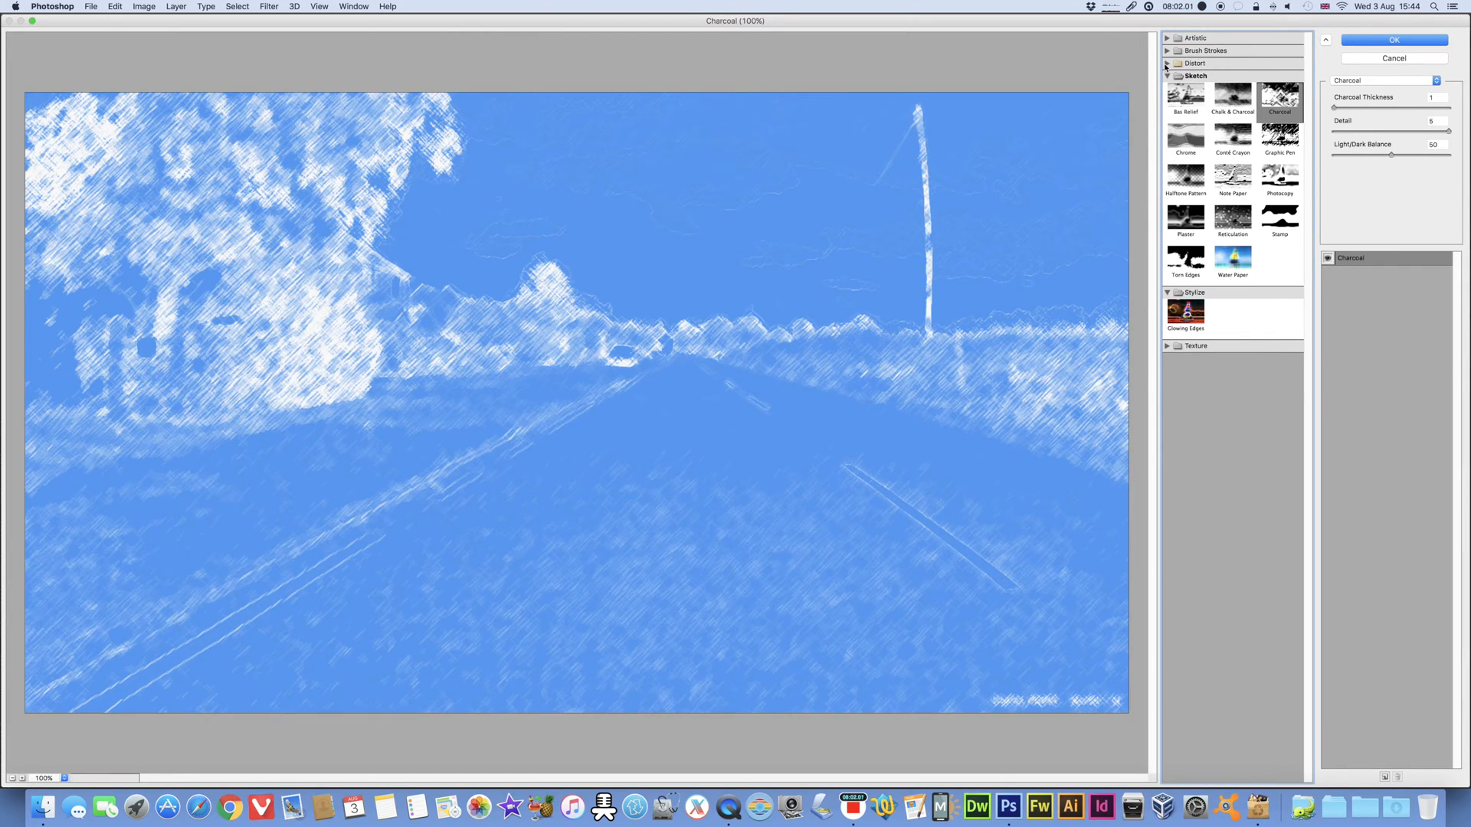
Step: Preview the Diffuse Glow and Glass distort filters, setting Glass to distortion 7 and smoothness 10
{"action": "left_click", "coordinate": [1167, 63]}
{"action": "left_click", "coordinate": [1186, 84]}
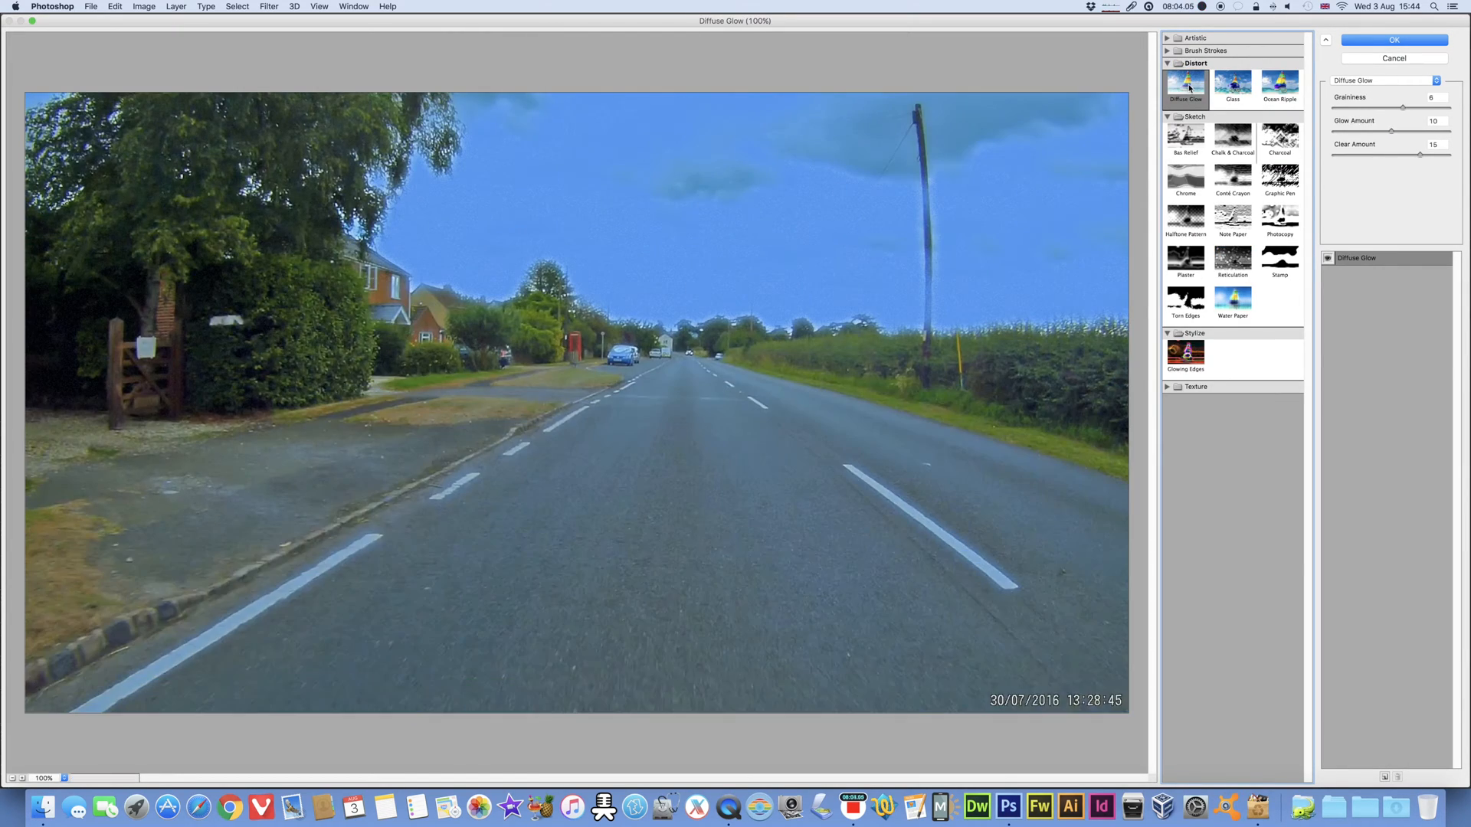
{"action": "left_click", "coordinate": [1235, 86]}
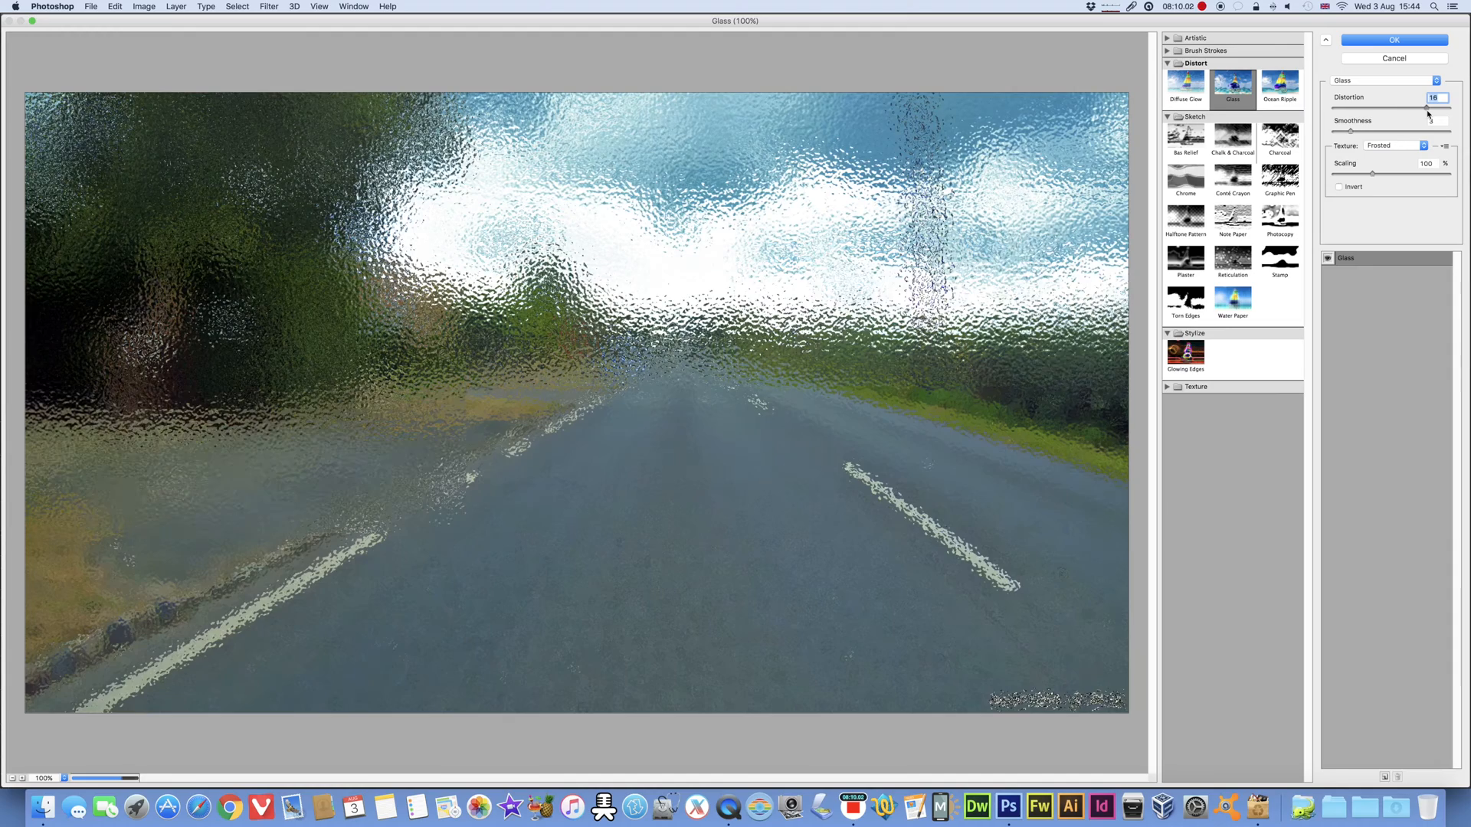
{"action": "mouse_move", "coordinate": [1428, 113]}
{"action": "left_mouse_down"}
{"action": "mouse_move", "coordinate": [1377, 113]}
{"action": "mouse_move", "coordinate": [1409, 132]}
{"action": "left_mouse_up"}
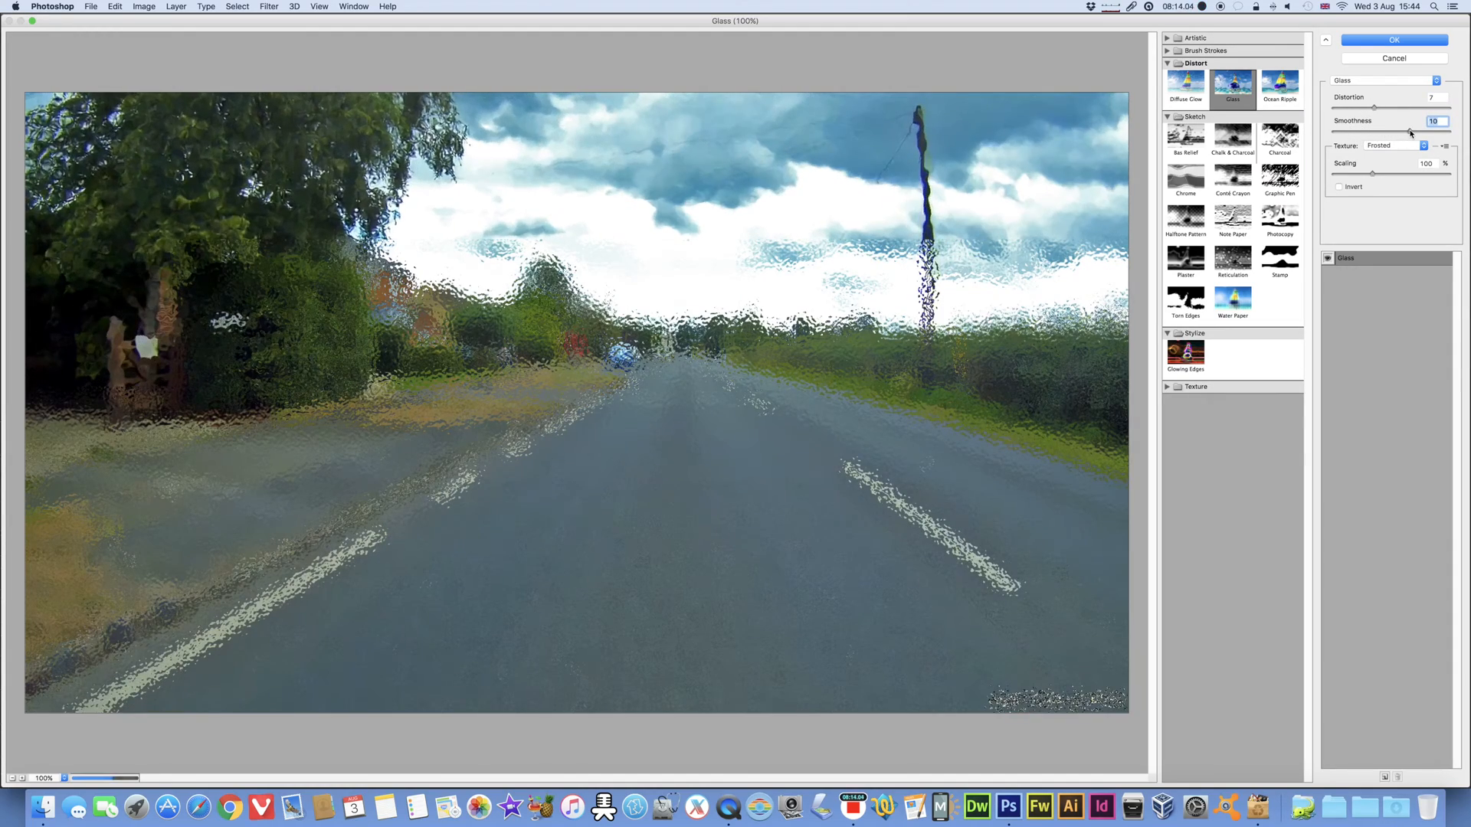
Step: Preview the Dark Strokes, Angled Strokes, Crosshatch and Spatter brush stroke filters and the Plaster and Stamp sketch filters
{"action": "left_click", "coordinate": [1167, 50]}
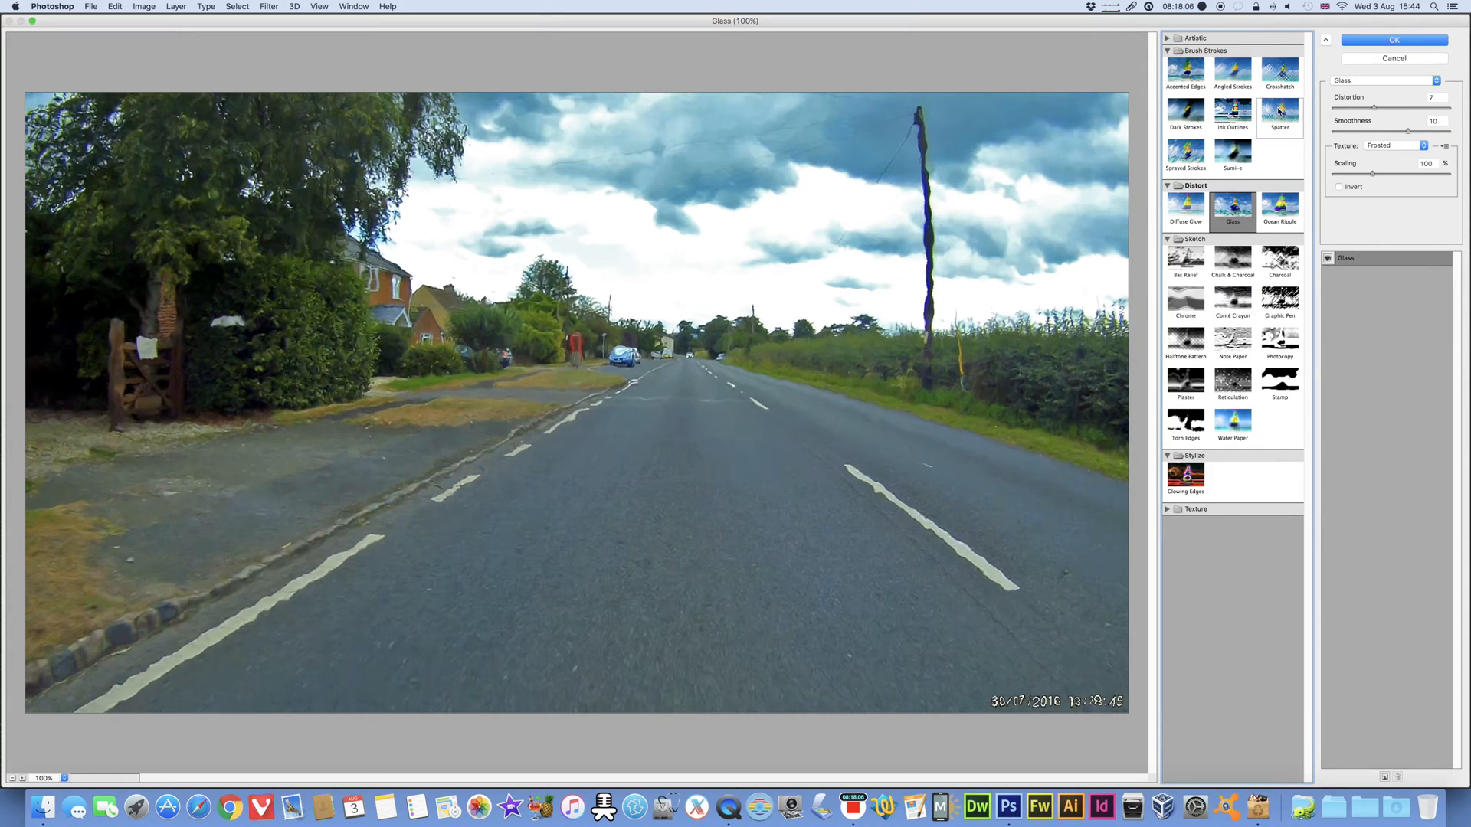
{"action": "left_click", "coordinate": [1185, 115]}
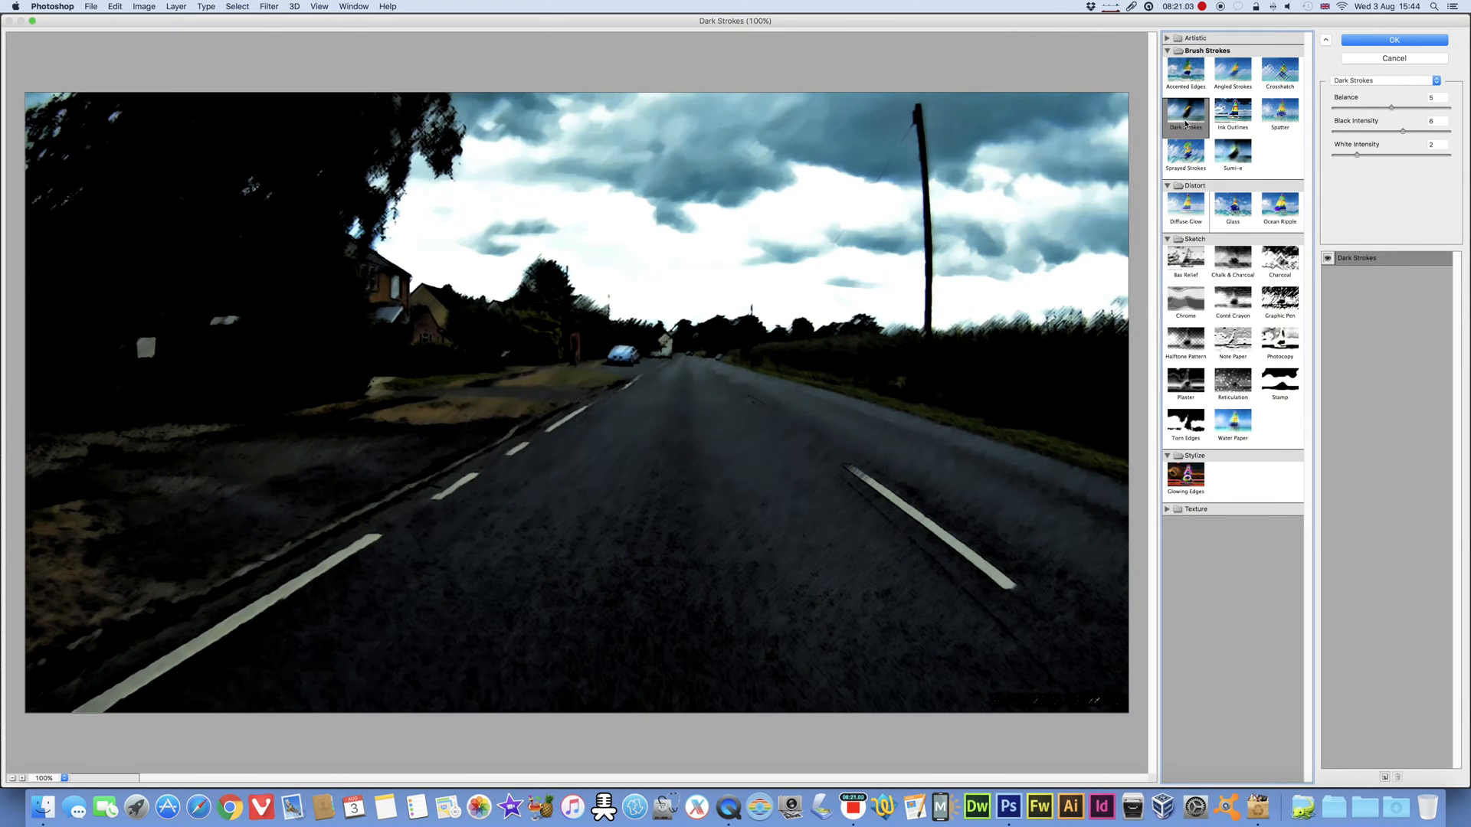
{"action": "left_click", "coordinate": [1233, 72]}
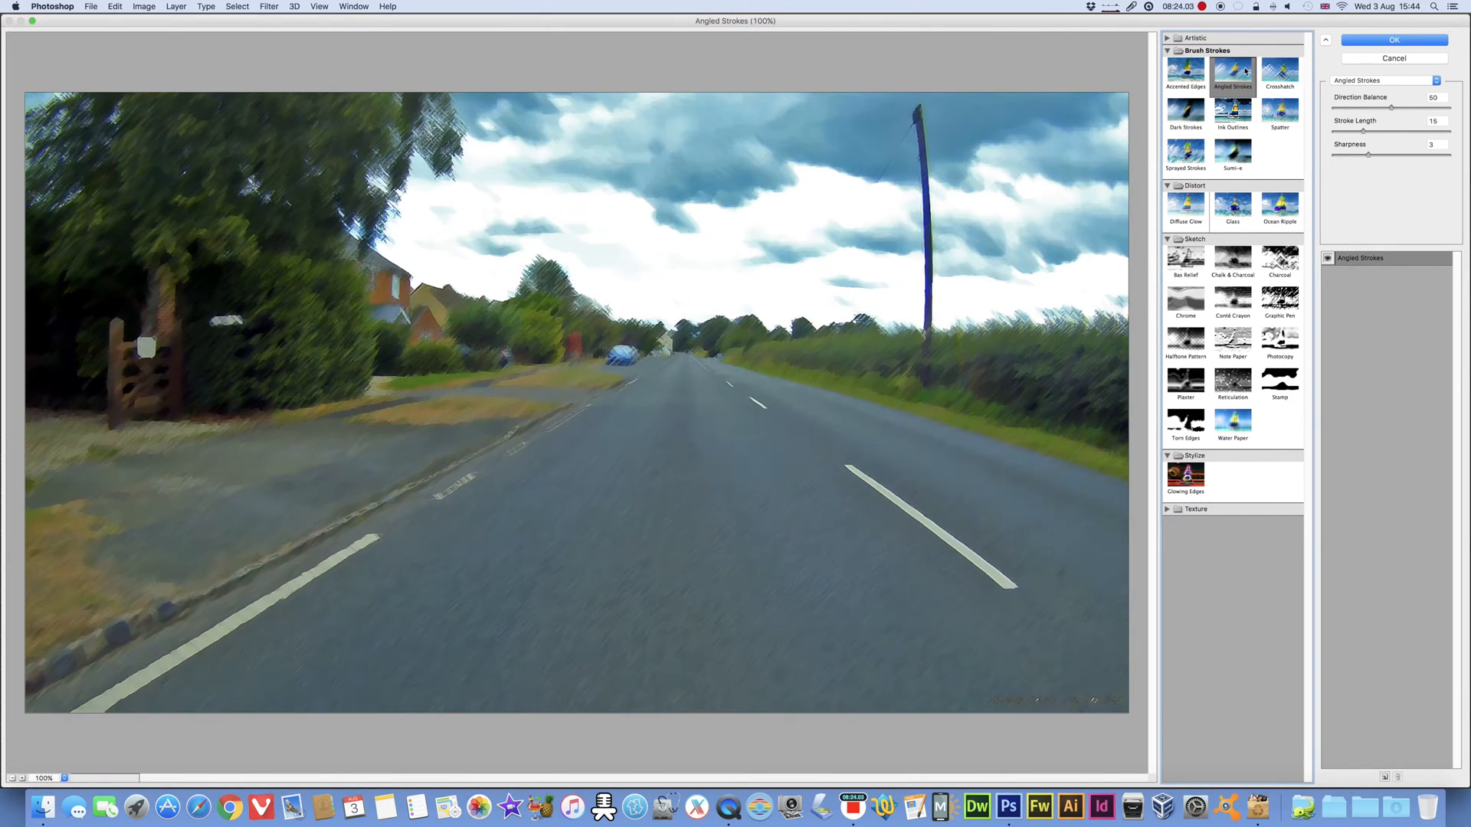
{"action": "left_click", "coordinate": [1174, 41]}
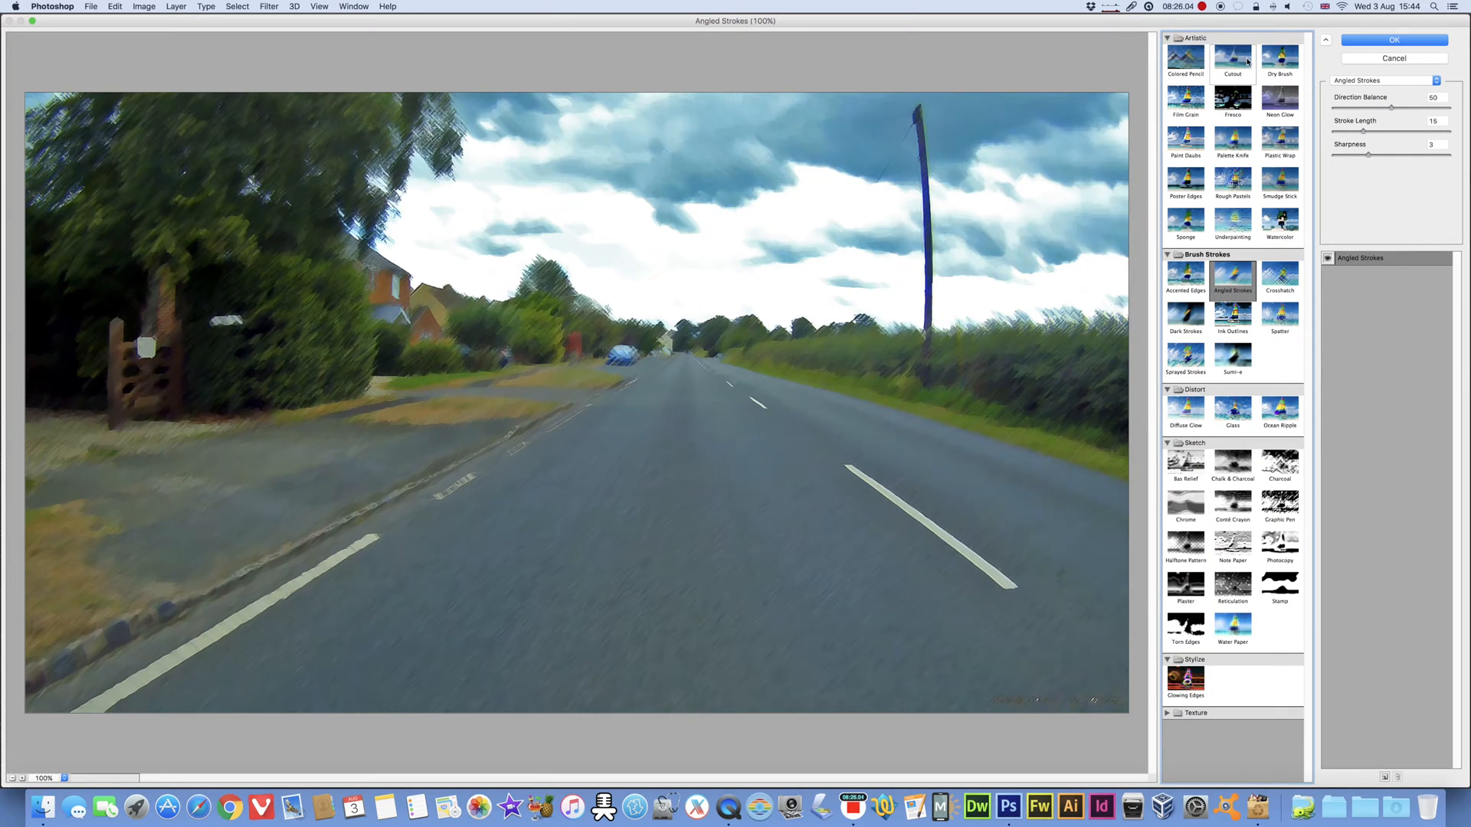
{"action": "left_click", "coordinate": [1279, 275]}
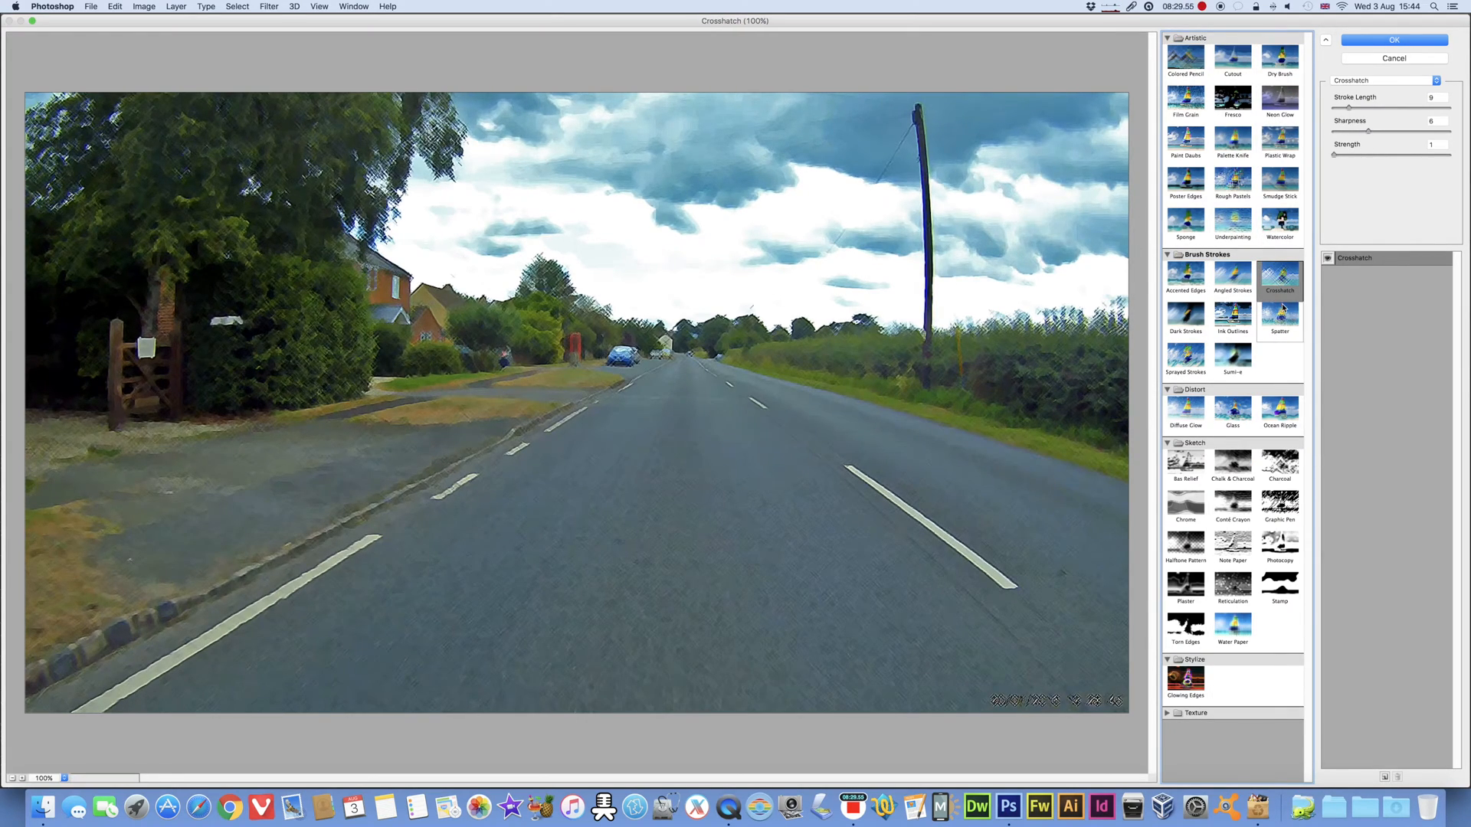
{"action": "left_click", "coordinate": [1280, 315]}
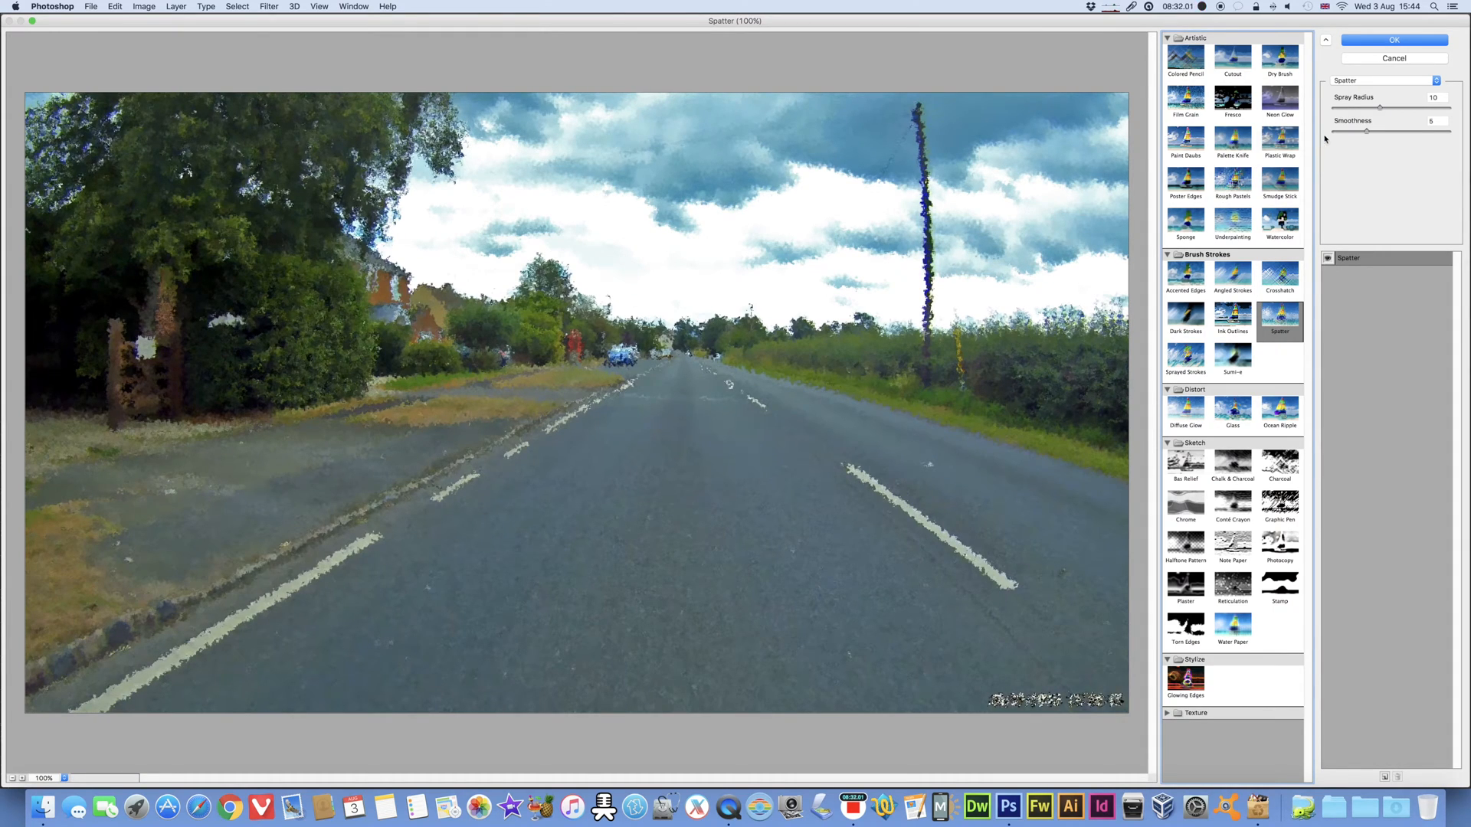
{"action": "left_click", "coordinate": [1180, 584]}
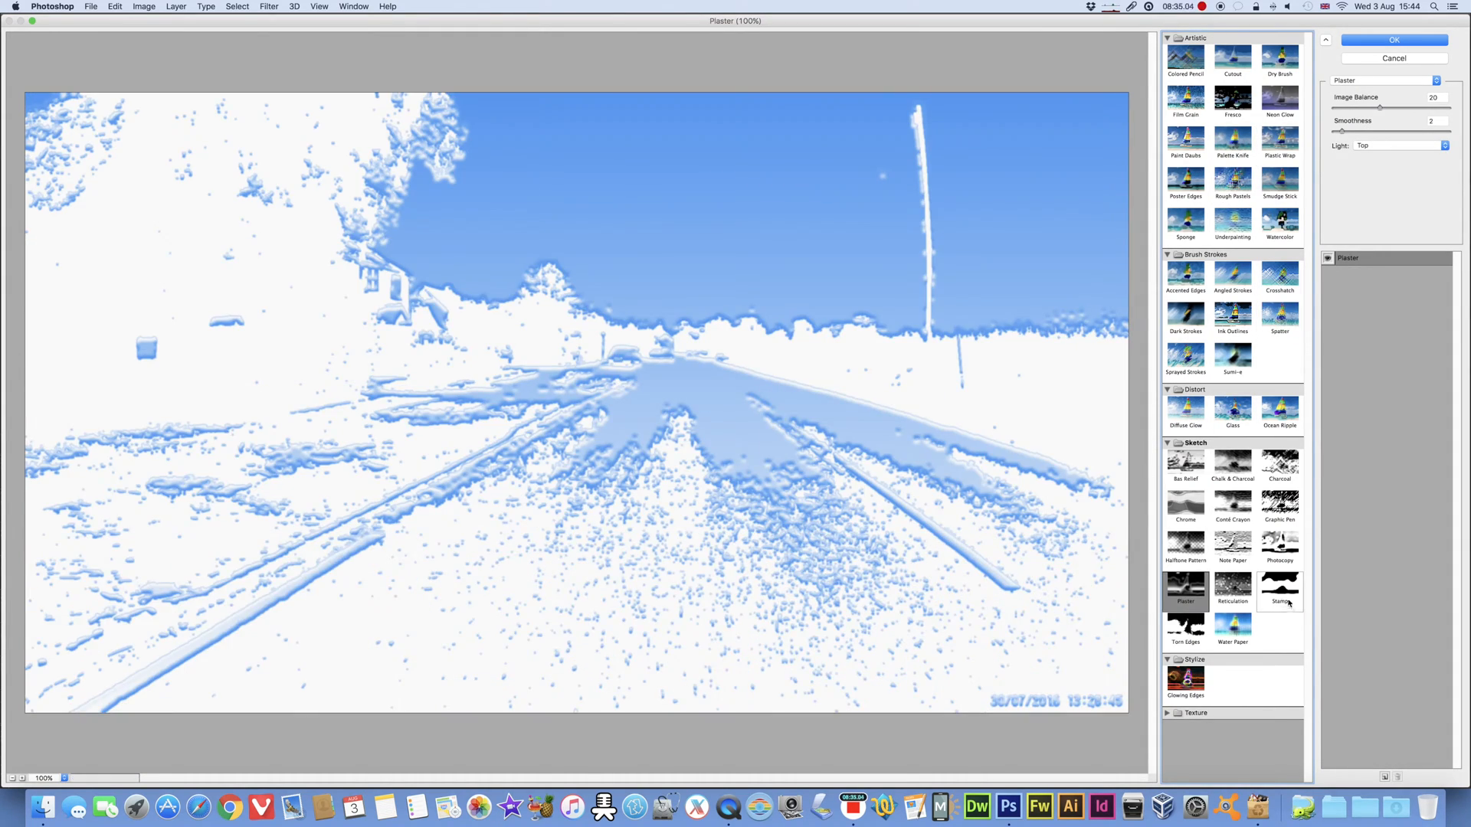
{"action": "left_click", "coordinate": [1285, 588]}
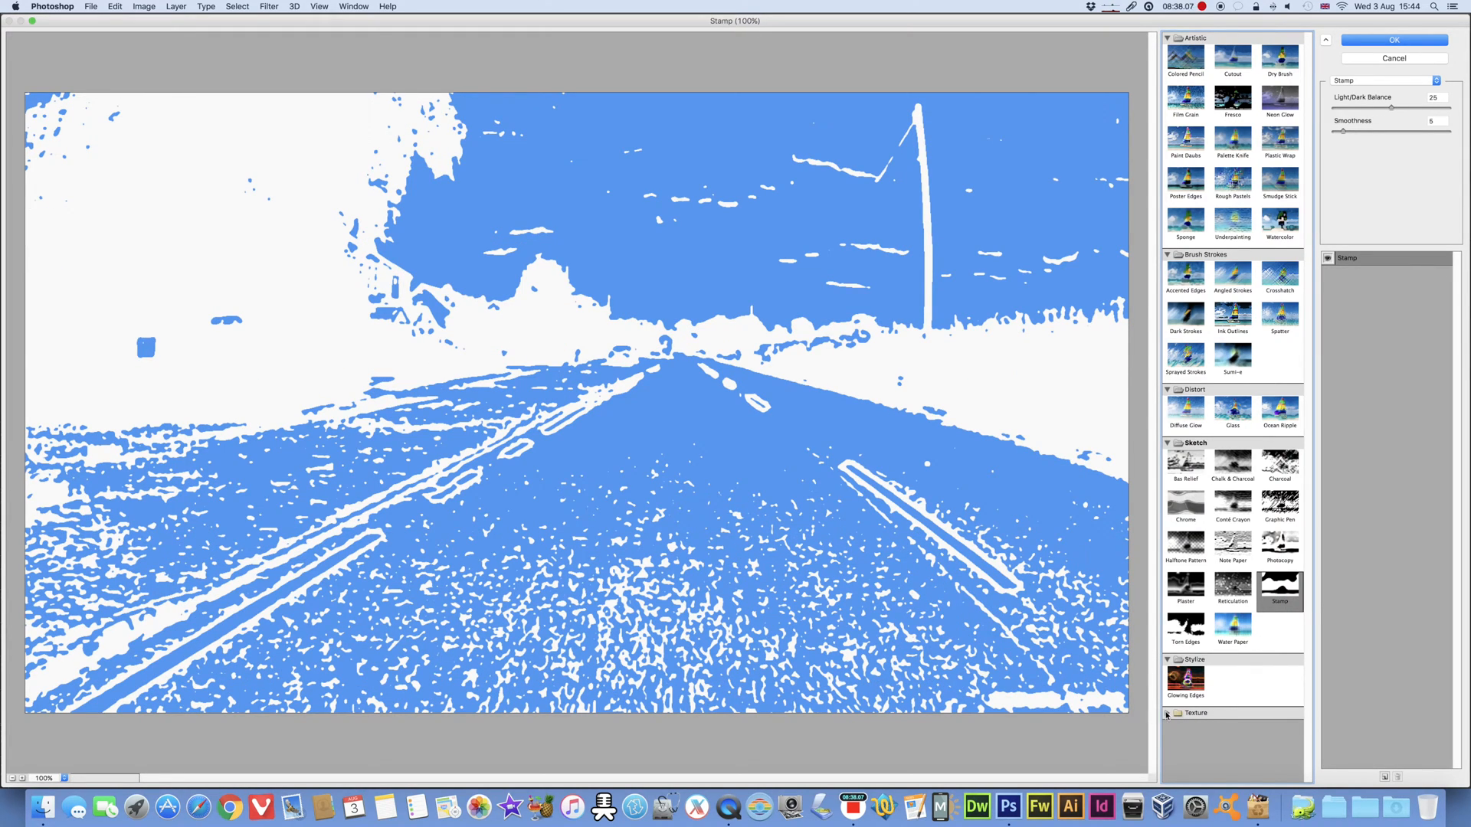
Step: Preview the Grain texture and apply Mosaic Tiles with tile size 12, grout width 3 and lighten grout 9
{"action": "left_click", "coordinate": [1167, 713]}
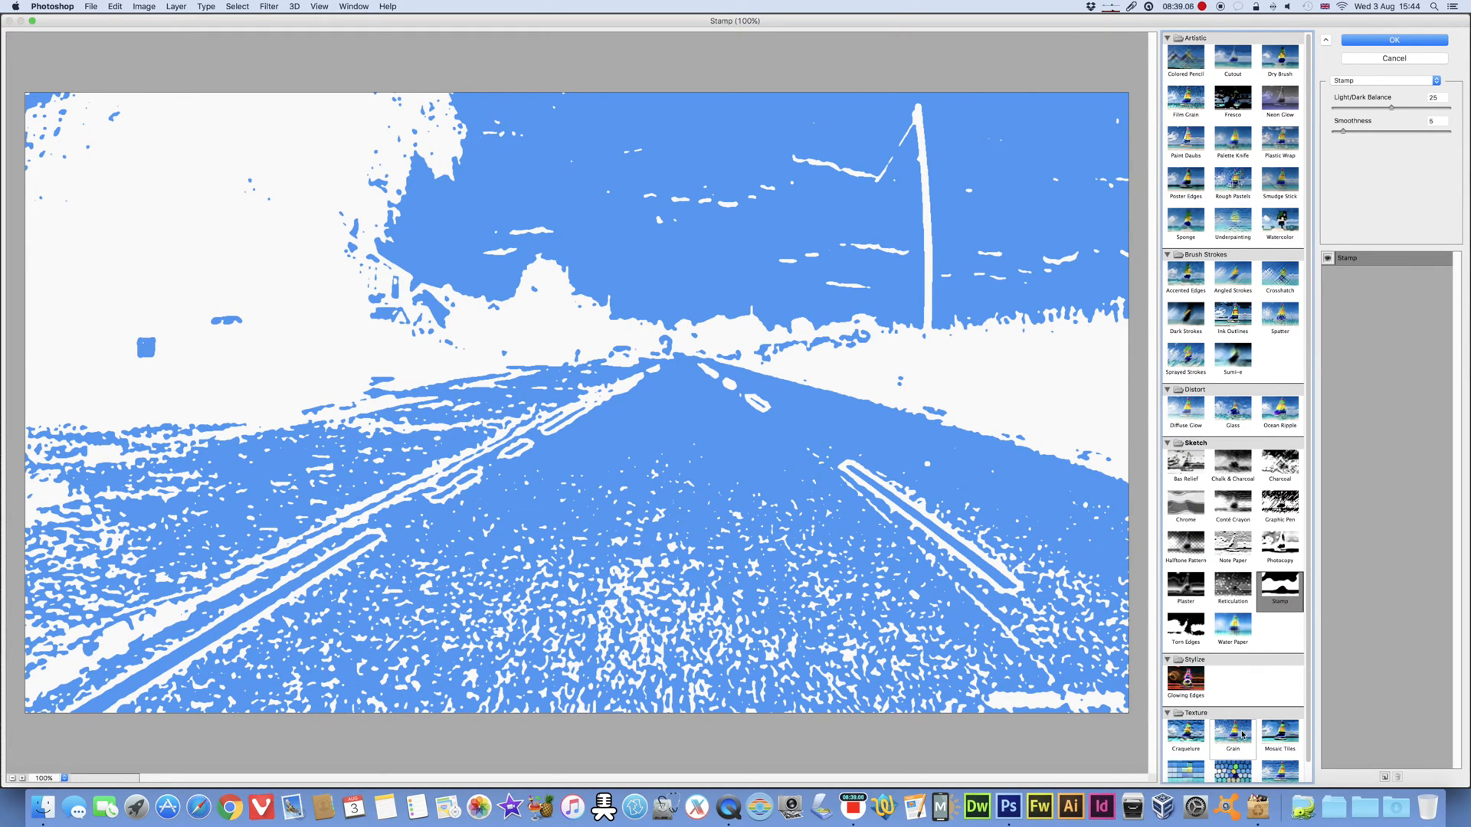
{"action": "left_click", "coordinate": [1241, 734]}
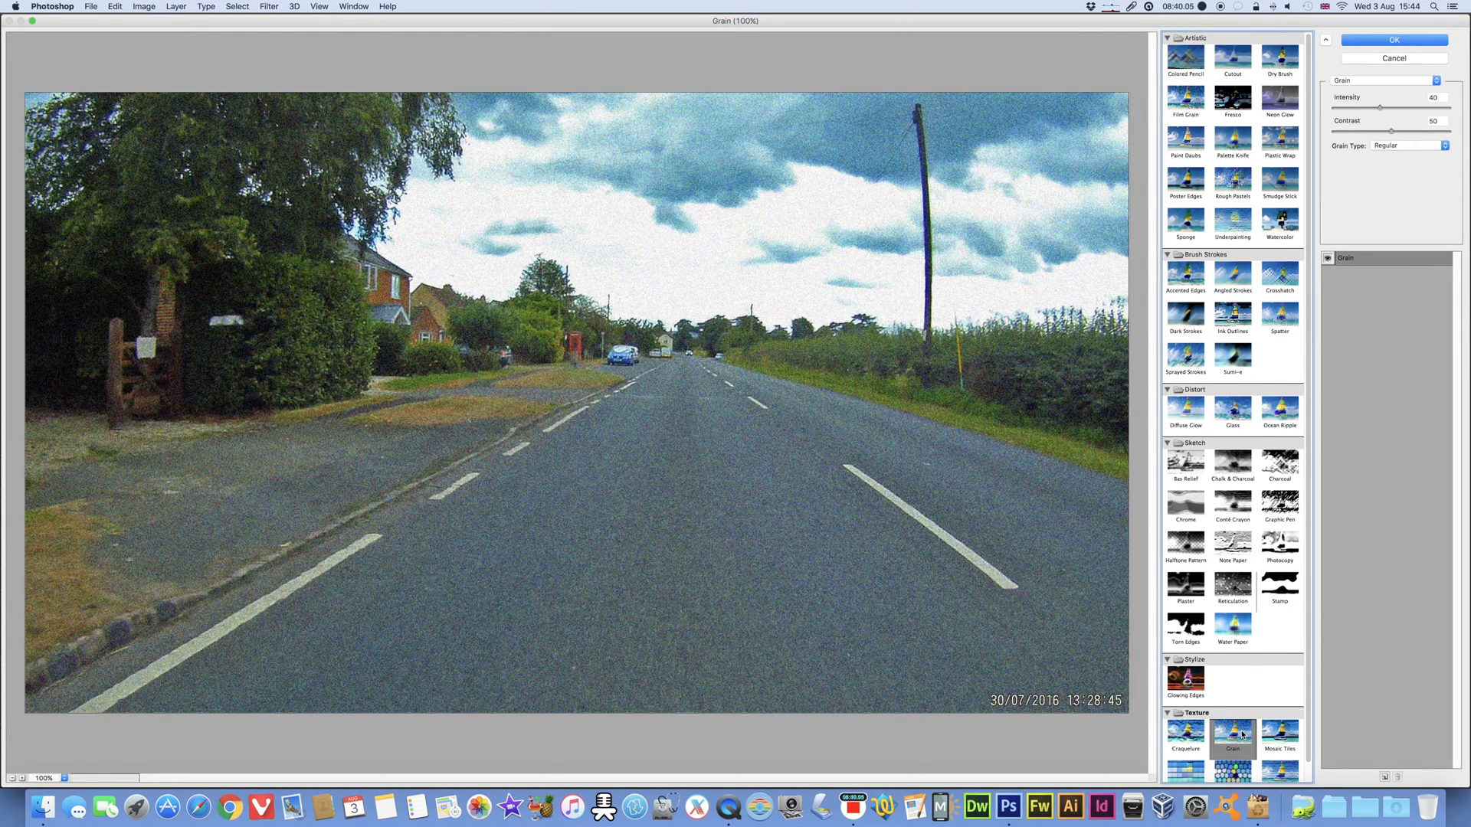
{"action": "left_click", "coordinate": [1287, 735]}
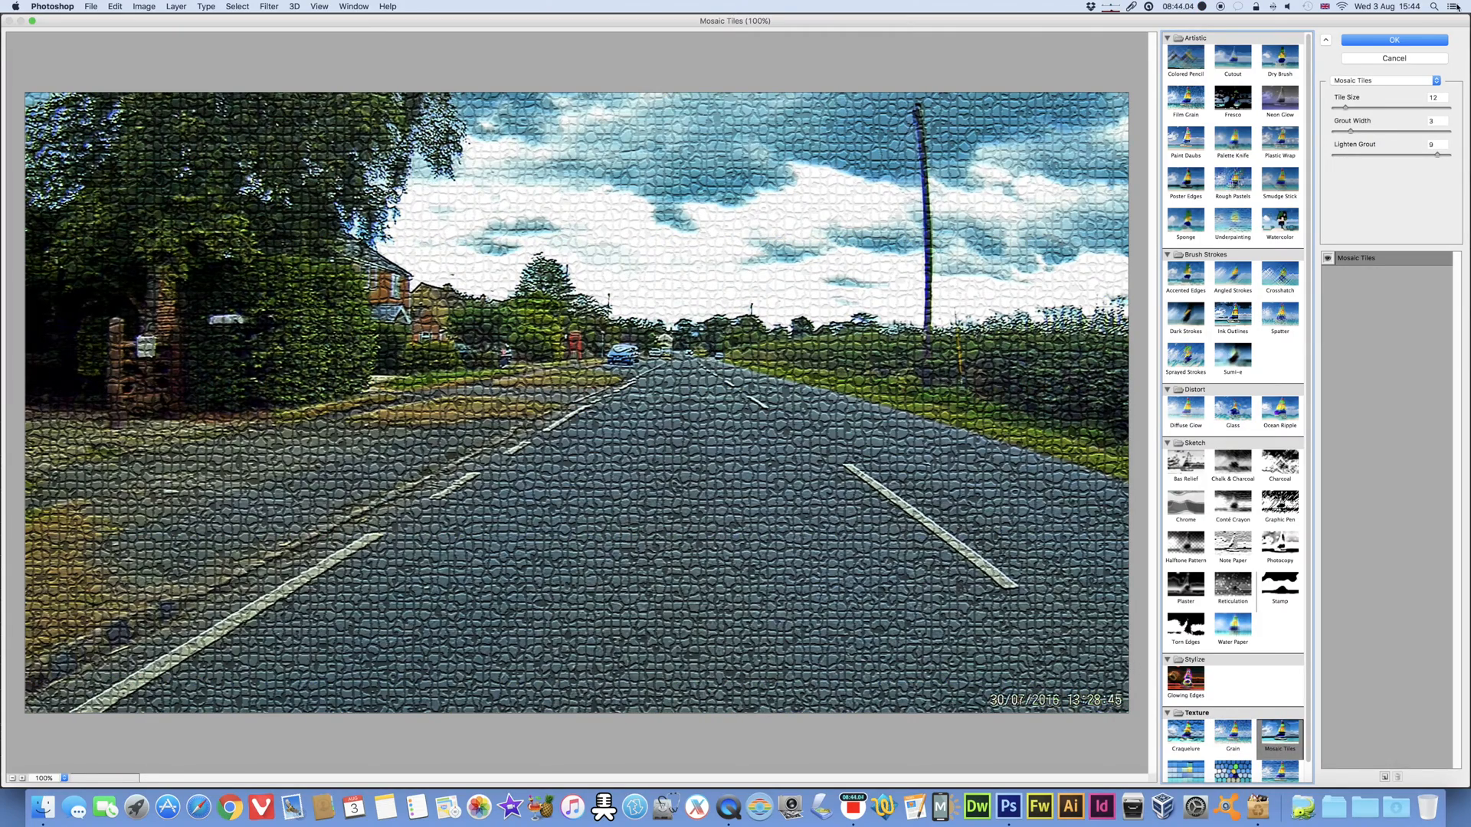
{"action": "left_click", "coordinate": [1387, 45]}
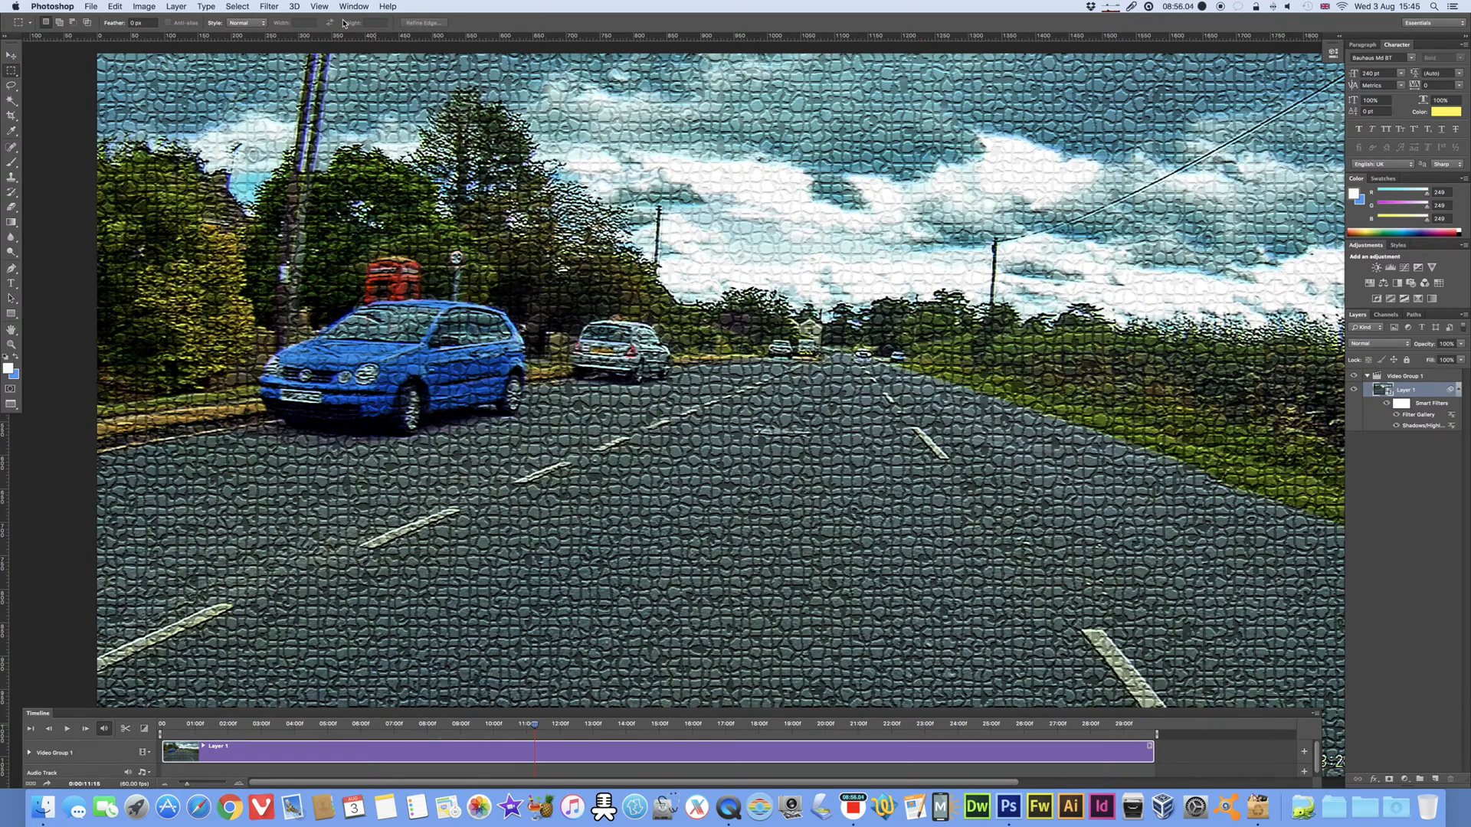
Step: Close the current video document and open 2016_0730_104220_004.MP4 from the desktop, enlarged to fill the screen
{"action": "key", "text": "super+w"}
{"action": "left_click", "coordinate": [680, 258]}
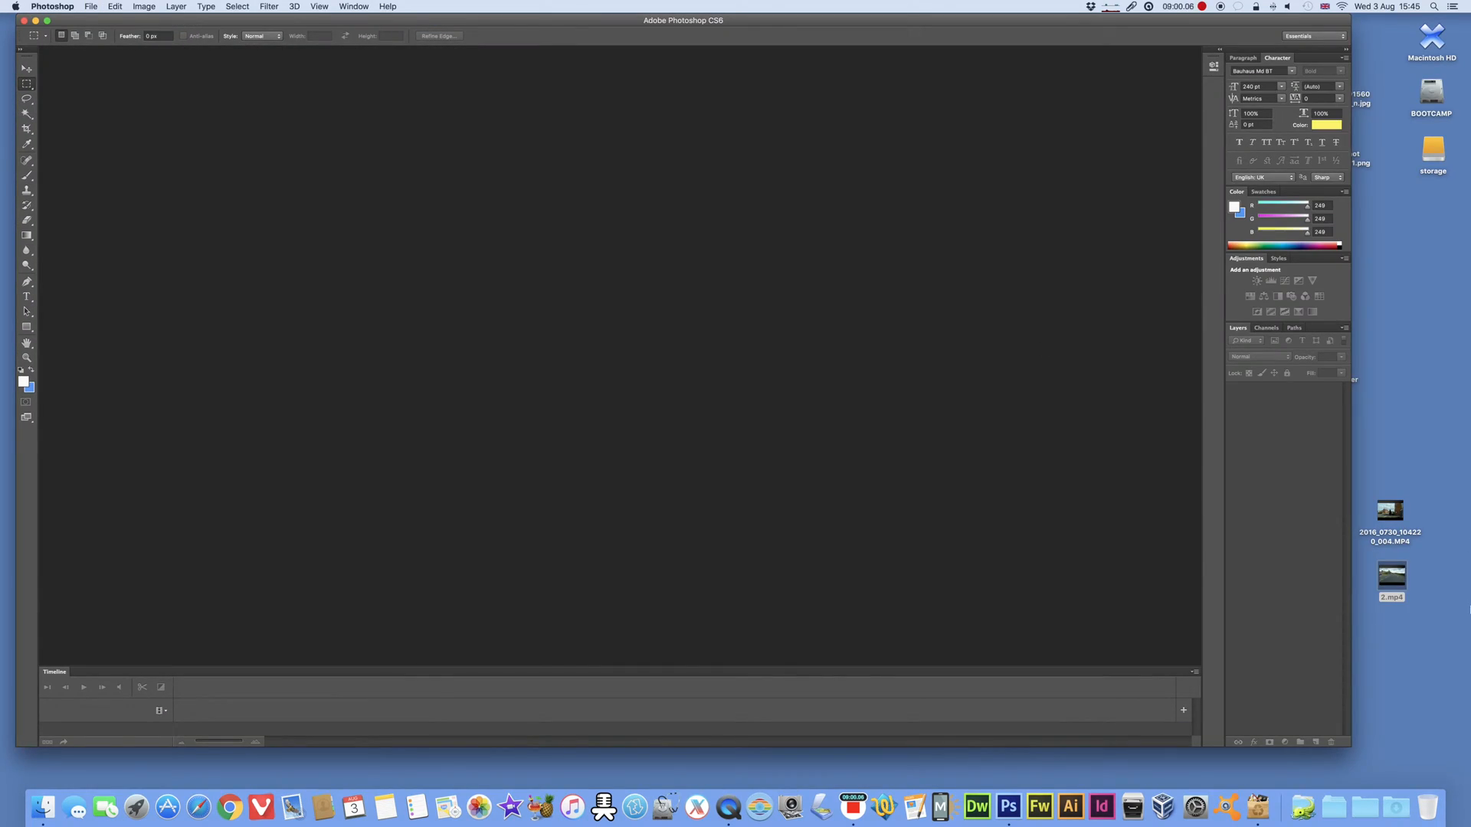
{"action": "left_click_drag", "start_coordinate": [1392, 510], "coordinate": [1013, 806]}
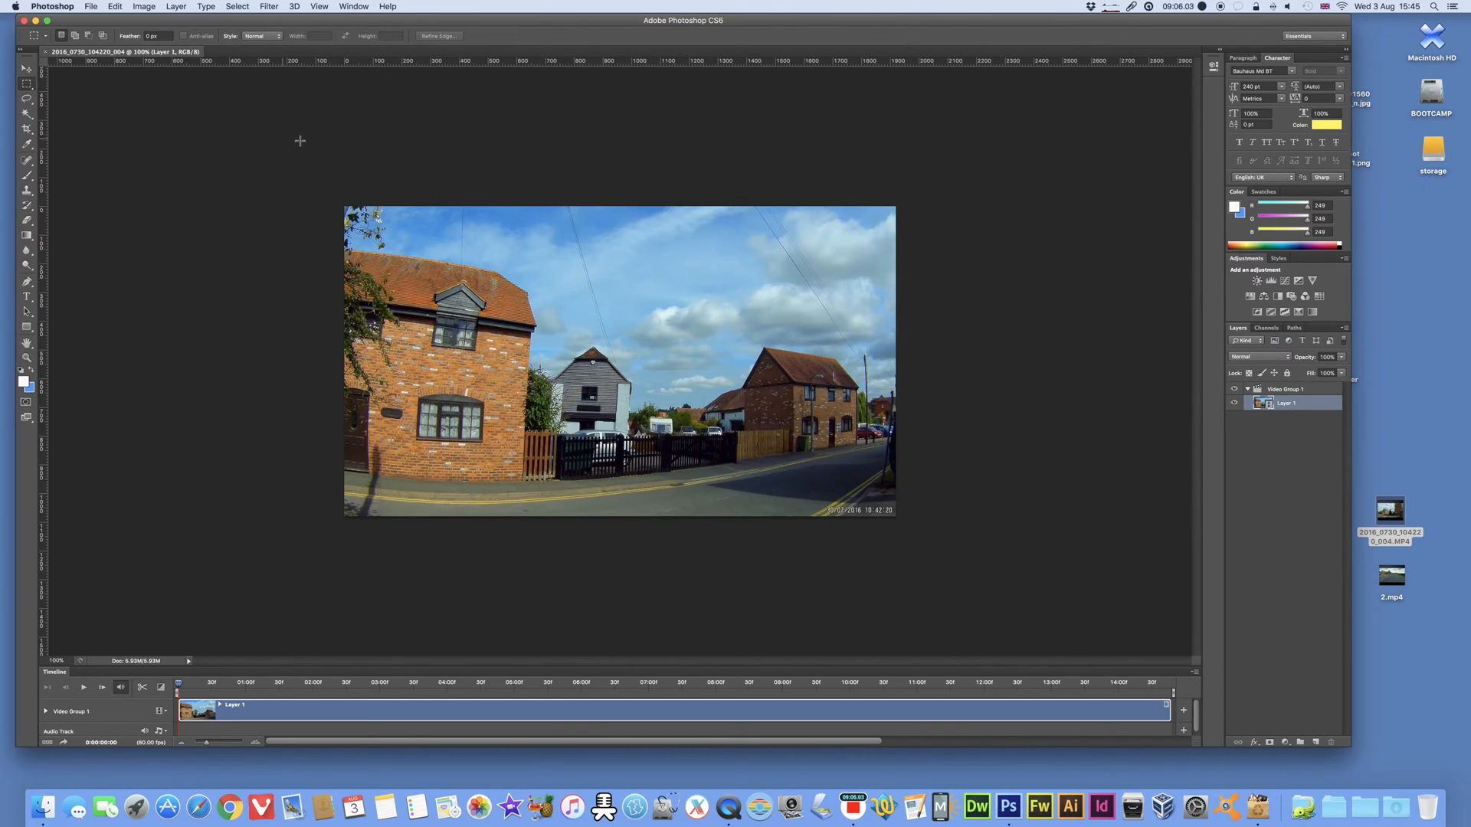
{"action": "key", "text": "super+0"}
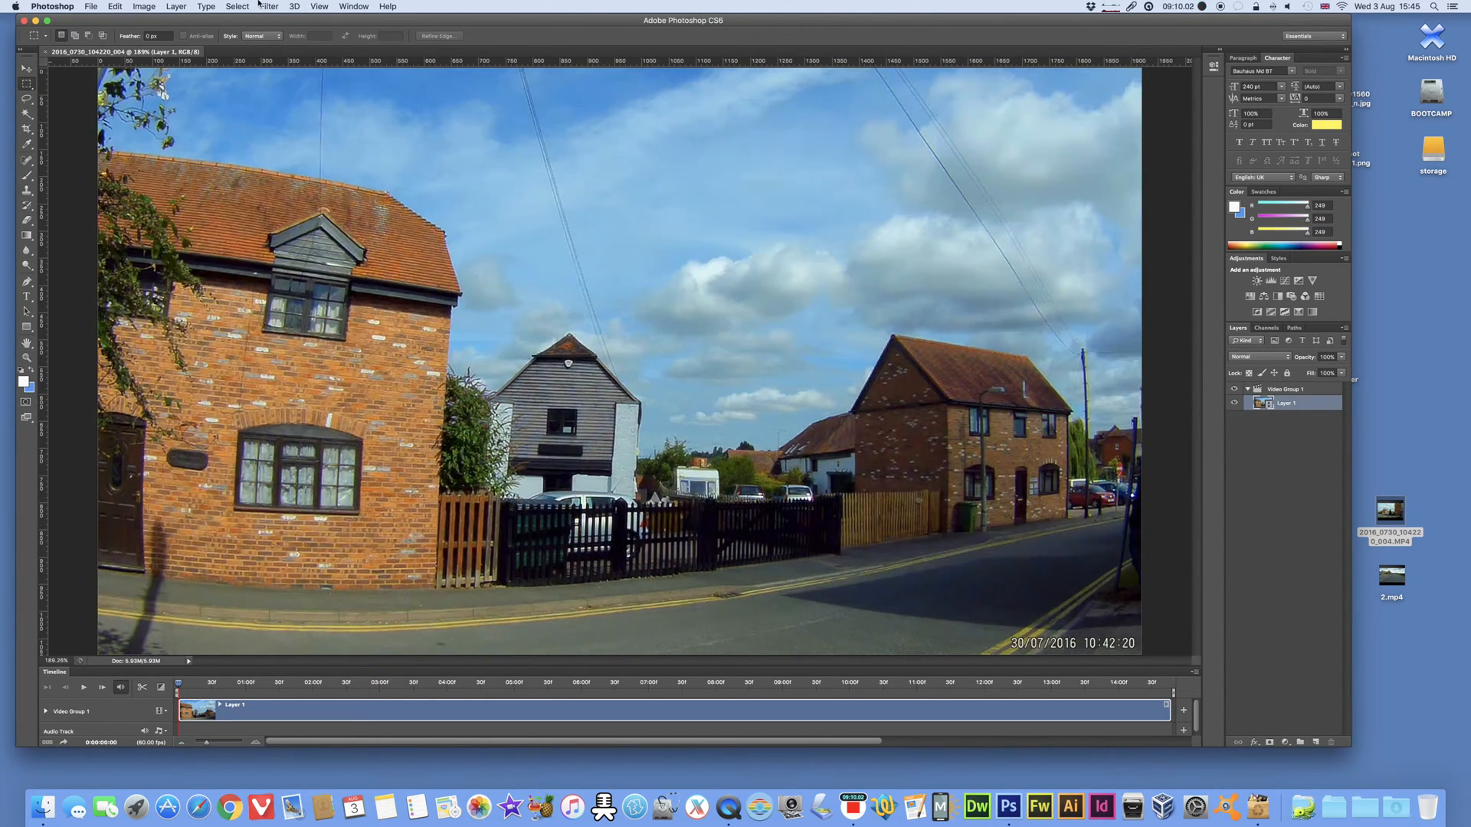
{"action": "left_click", "coordinate": [314, 8]}
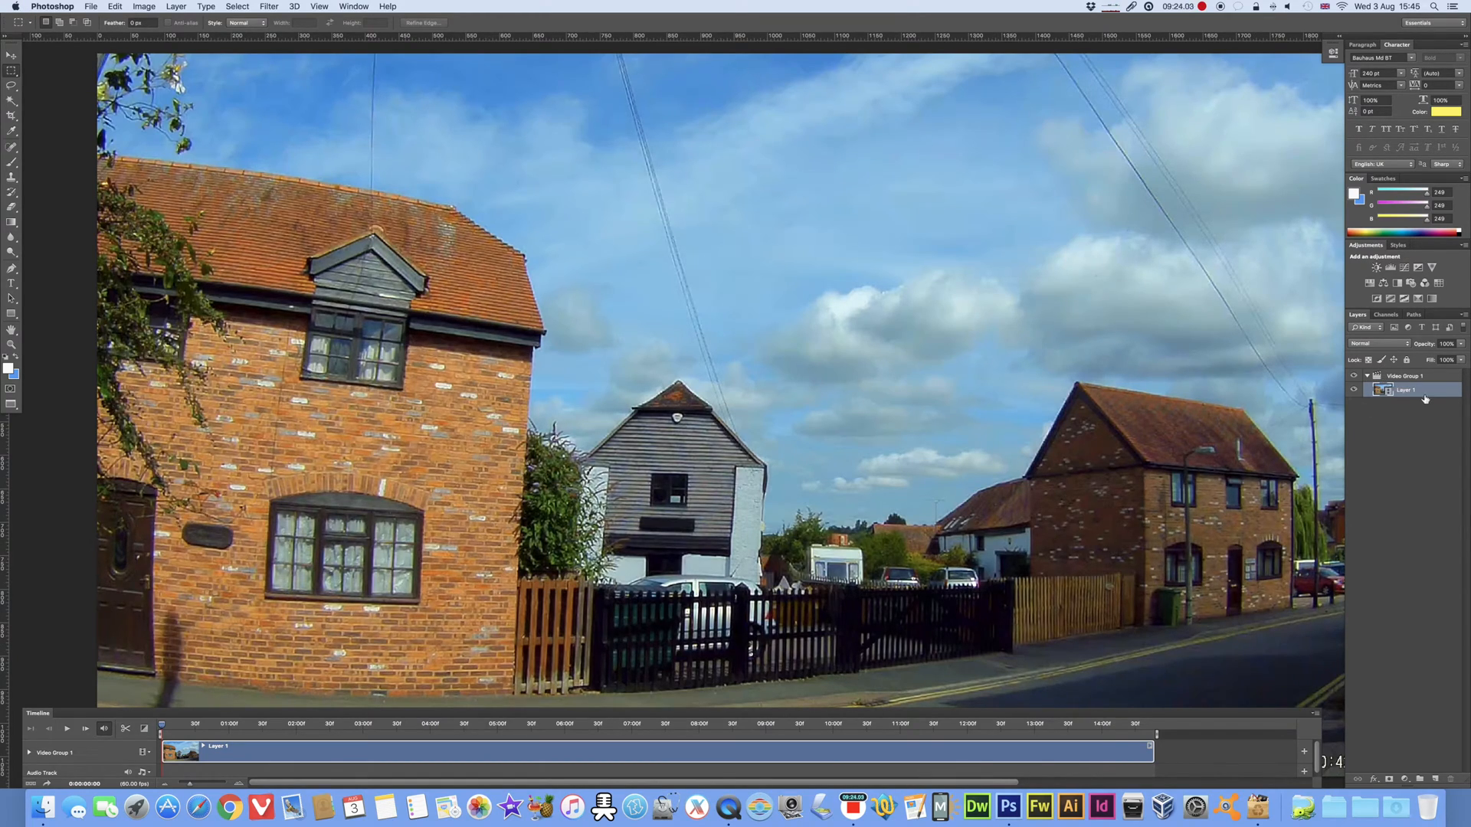
Step: Convert the new video's Layer 1 to a Smart Object
{"action": "right_click", "coordinate": [1405, 393]}
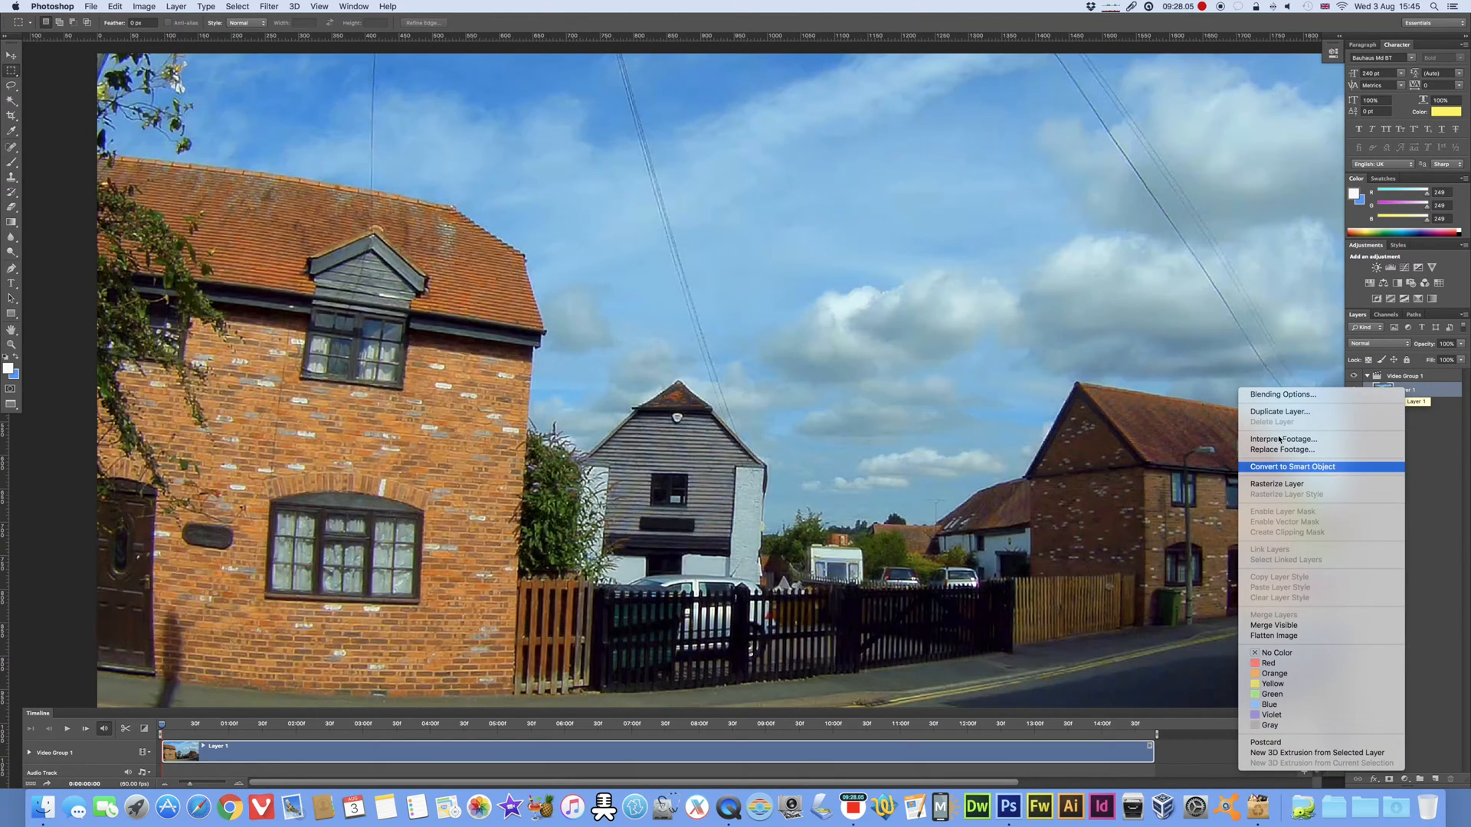
{"action": "left_click", "coordinate": [1291, 467]}
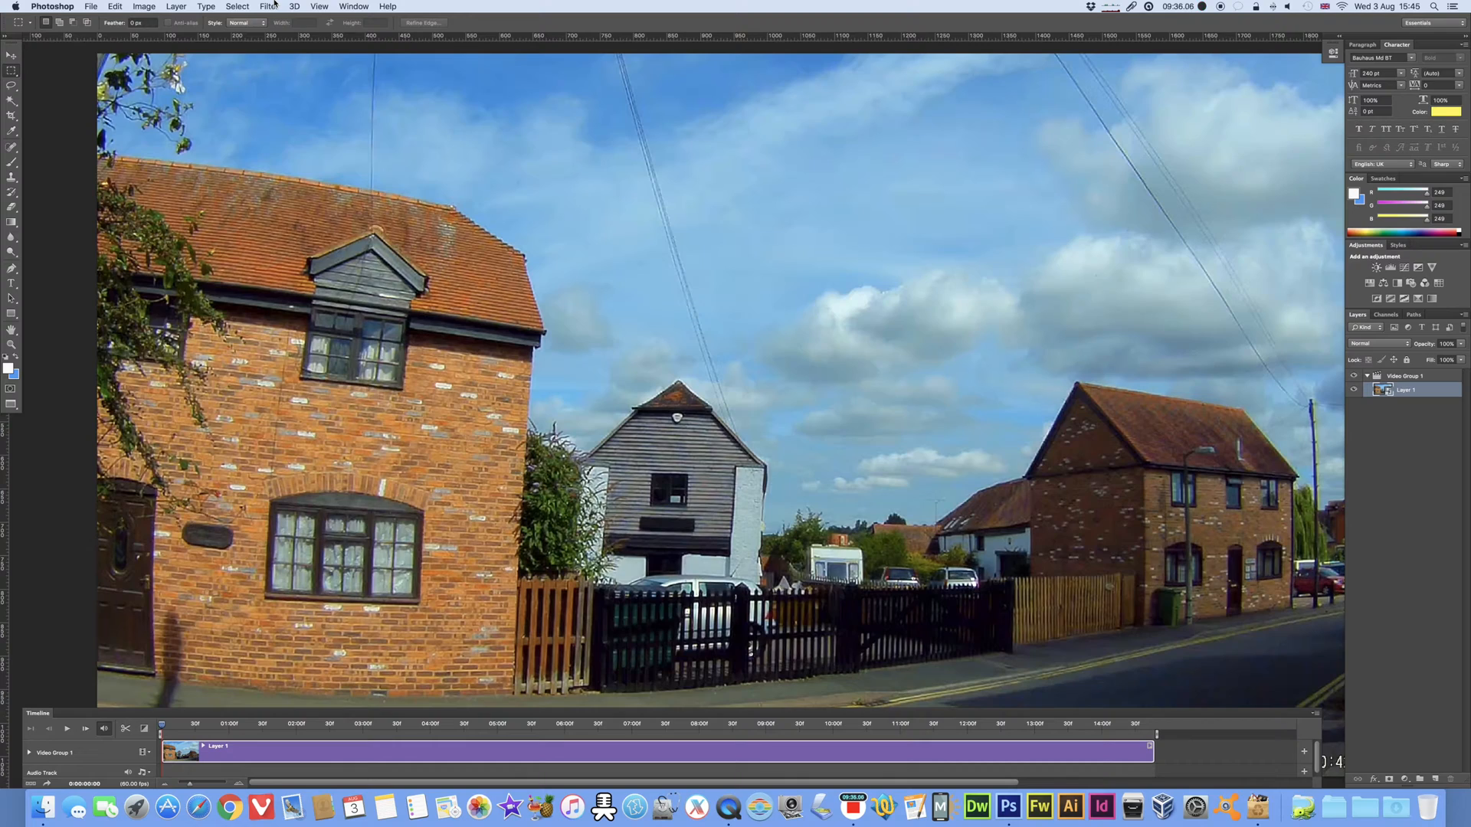
{"action": "left_click", "coordinate": [269, 6]}
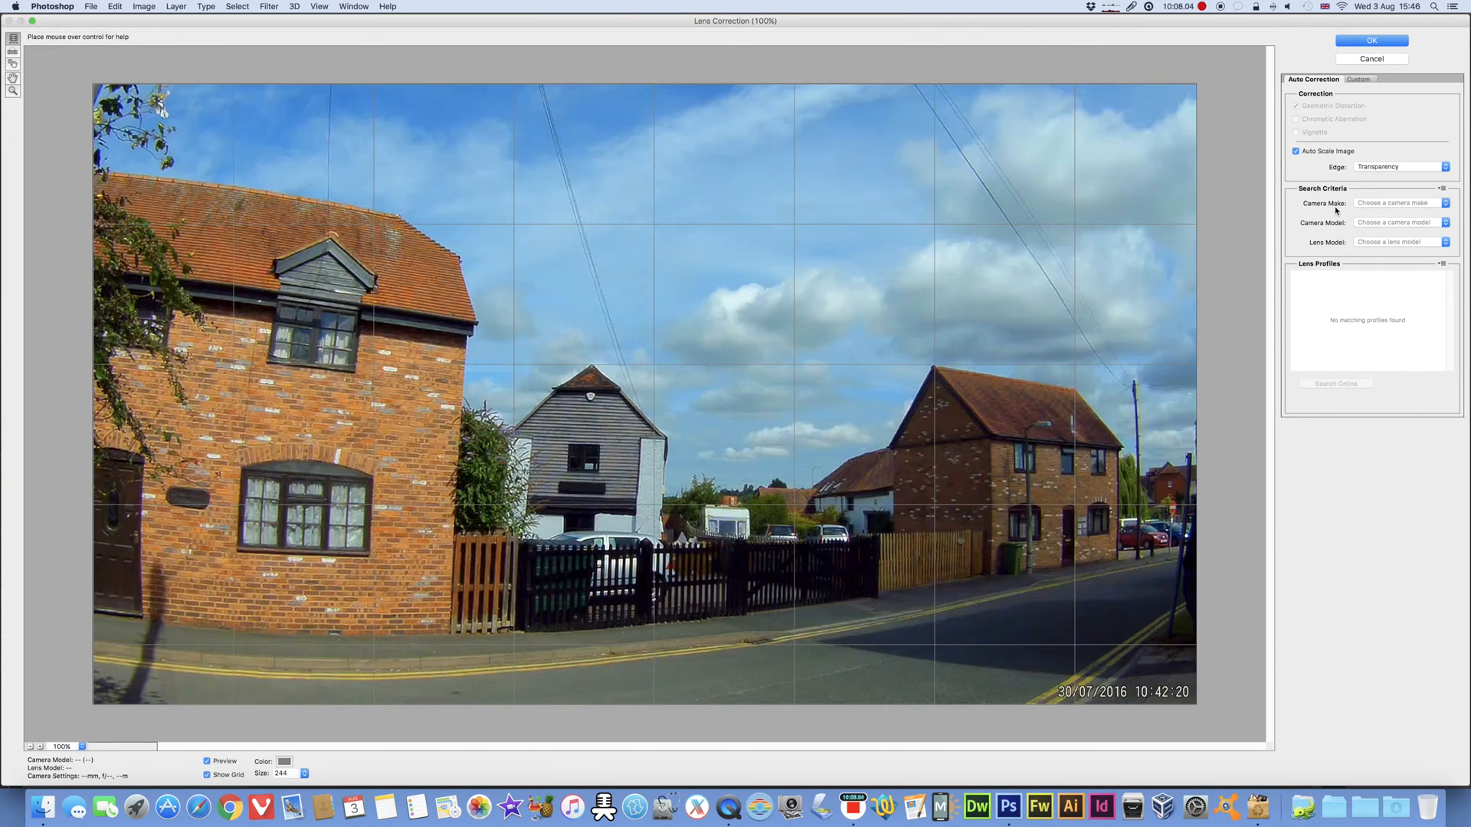
{"action": "left_click", "coordinate": [1378, 206]}
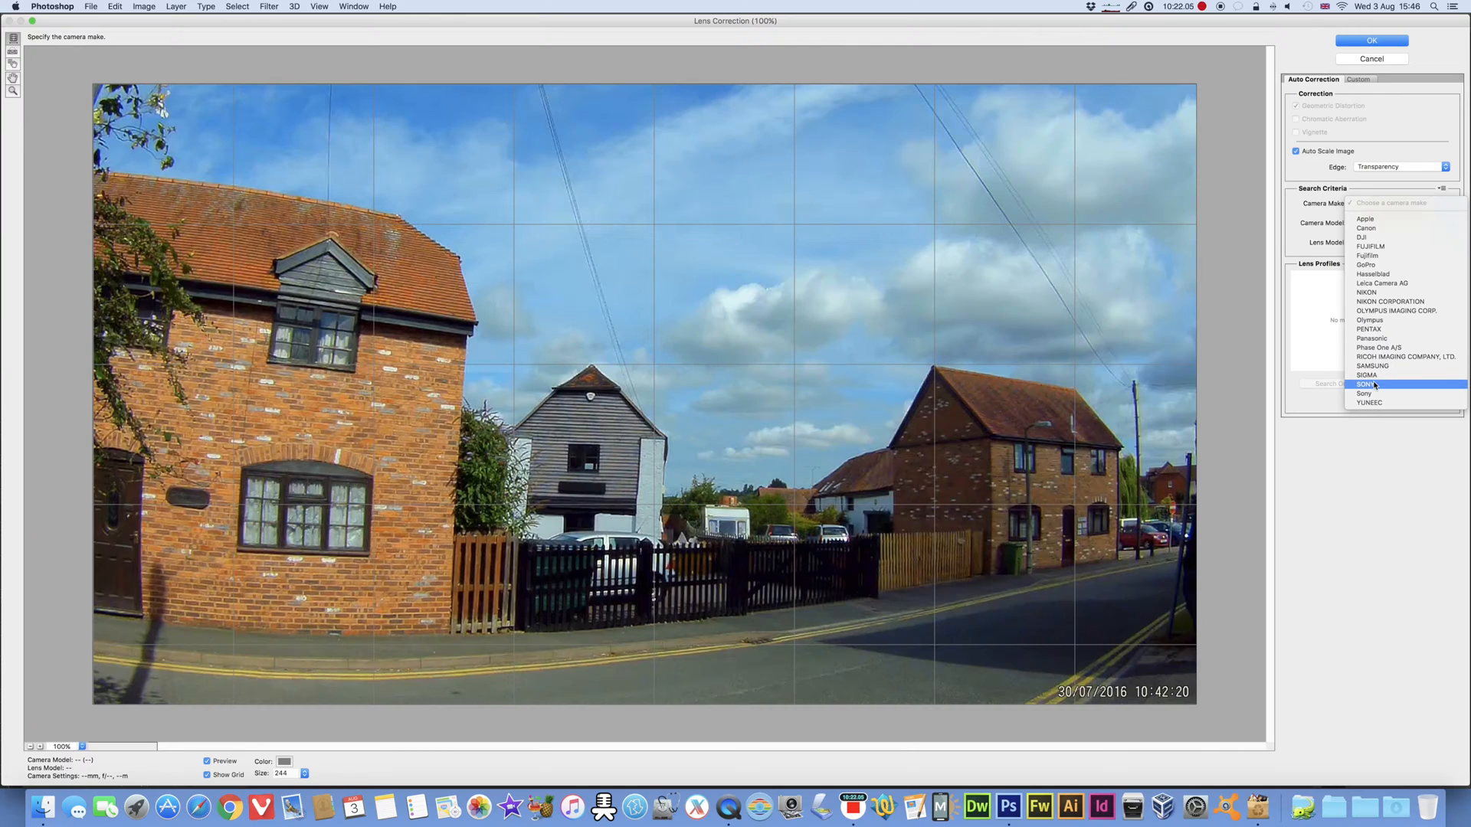
{"action": "left_click", "coordinate": [1365, 458]}
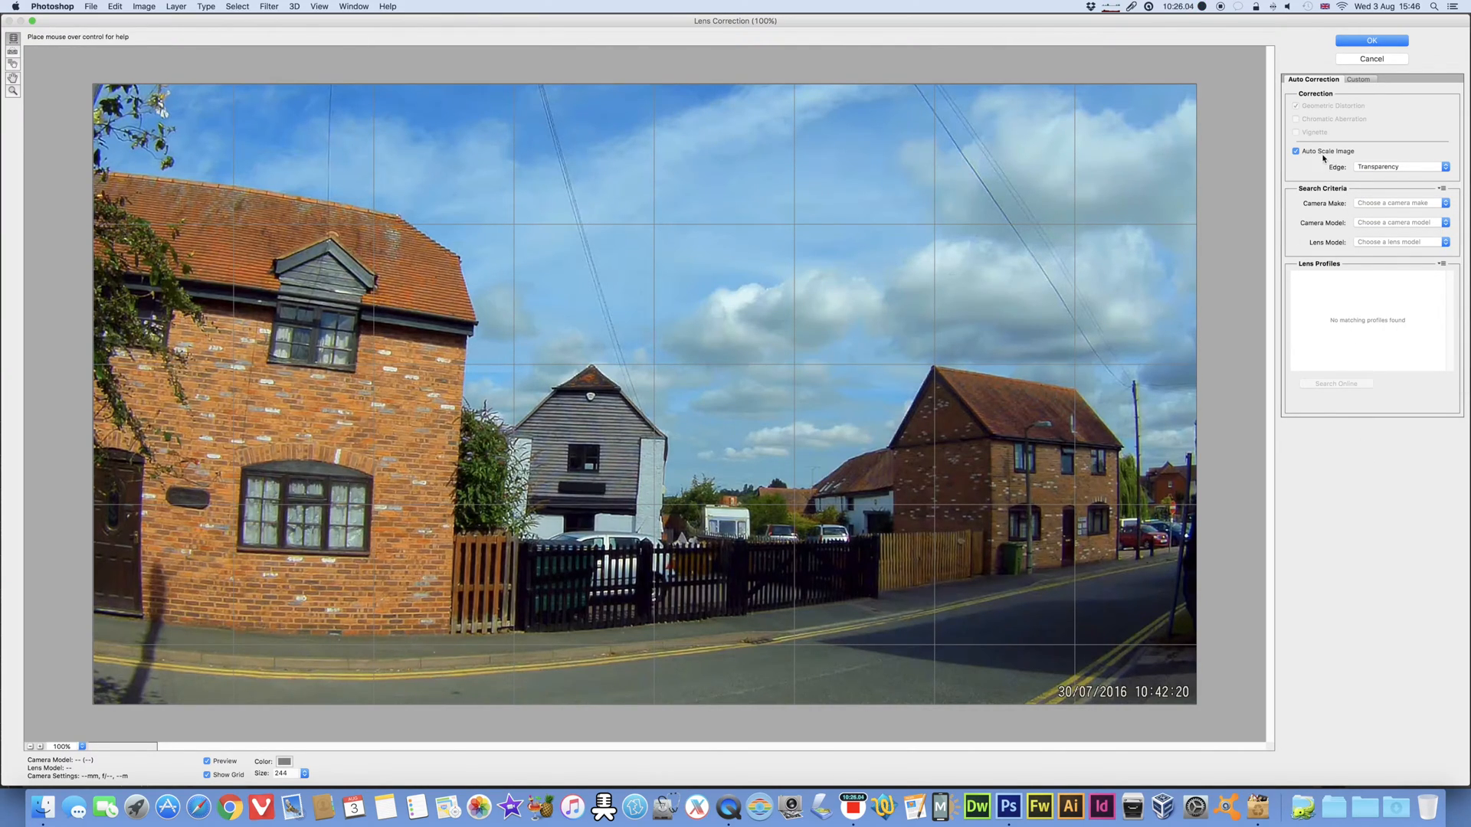
{"action": "left_click", "coordinate": [1359, 79]}
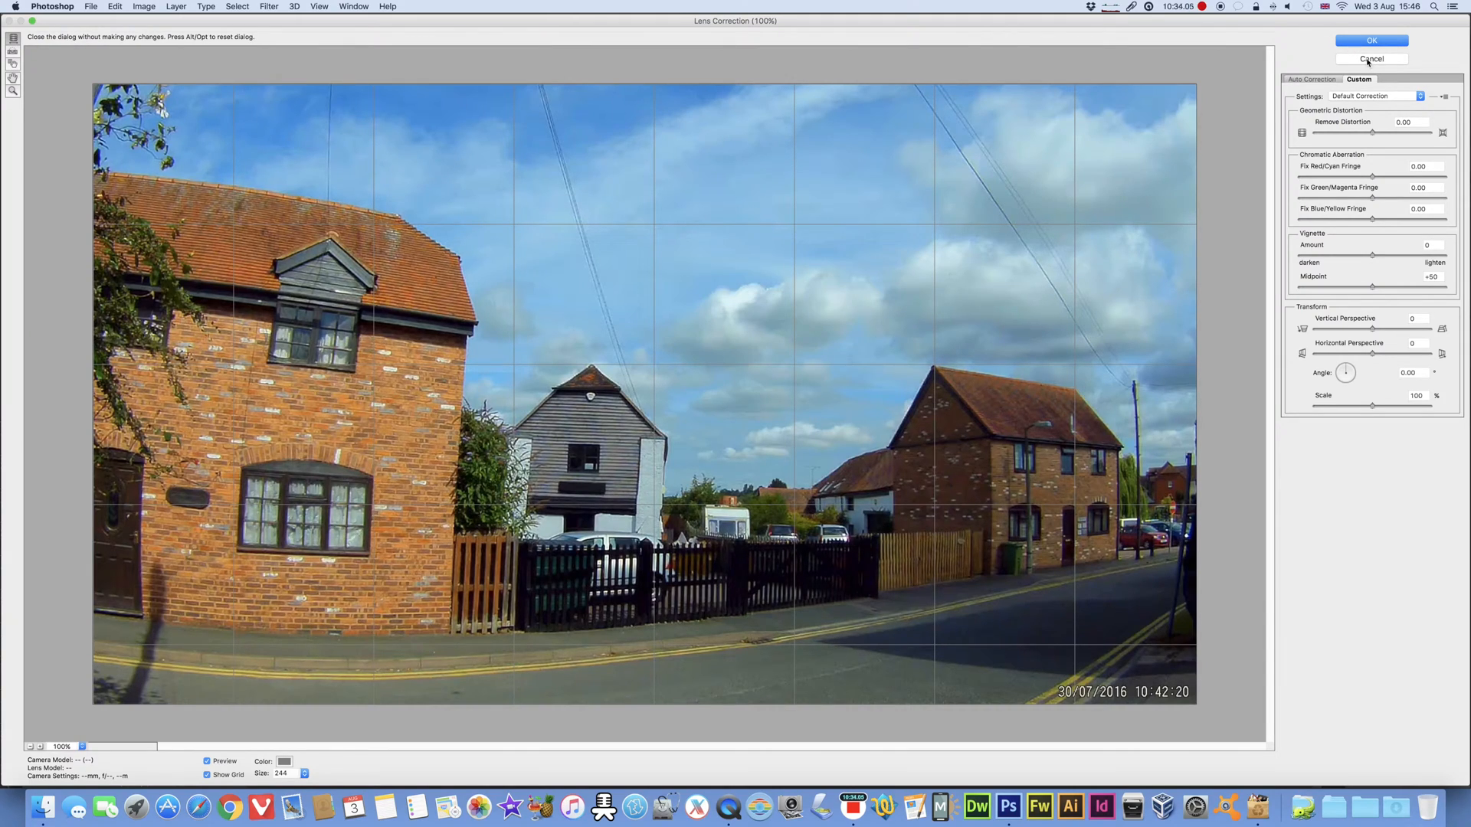
{"action": "left_click", "coordinate": [1368, 61]}
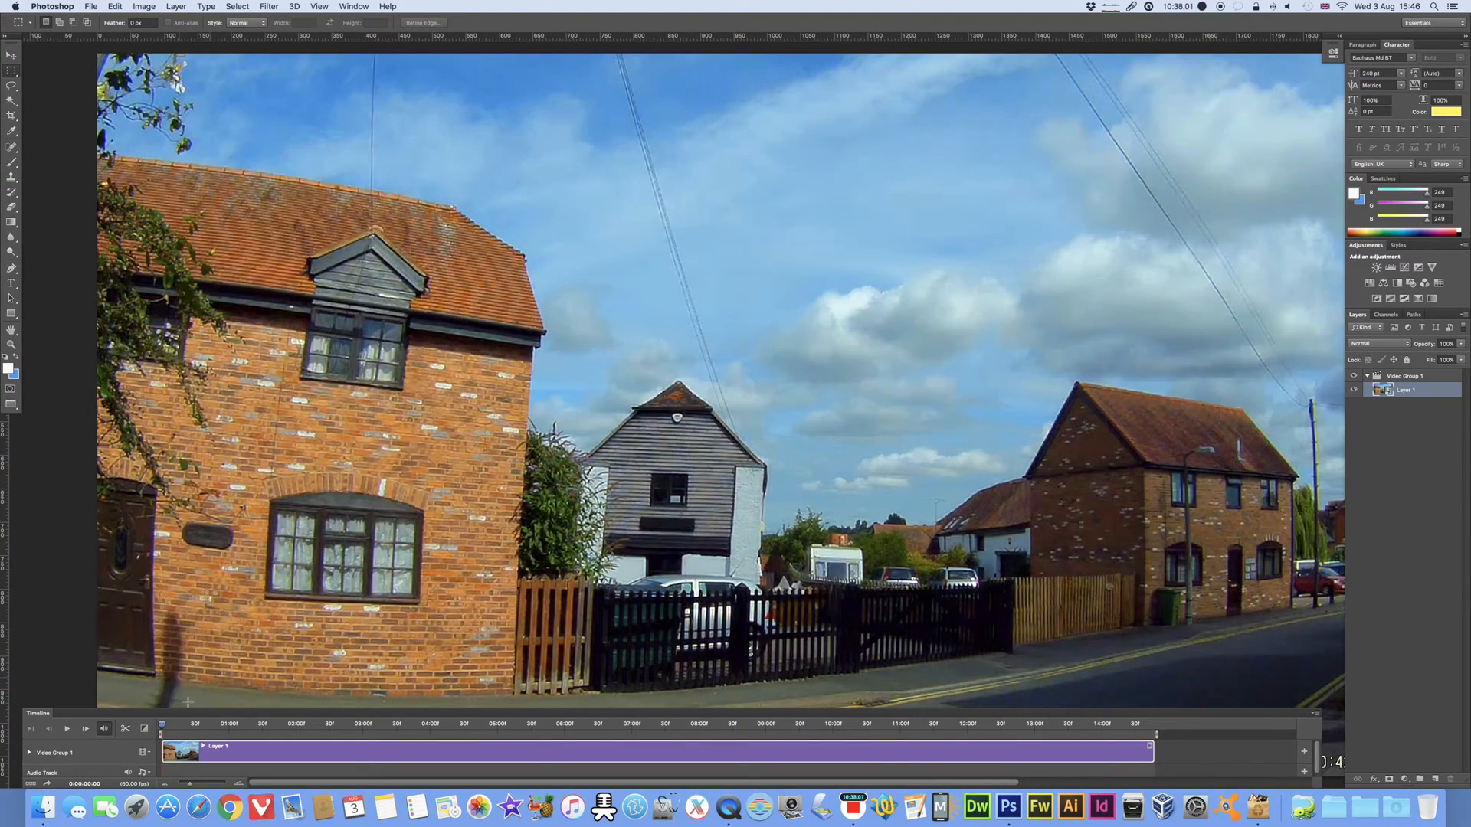
Step: Scrub the timeline to about 0:00:01:18 so the frame shows the street and buildings
{"action": "left_click_drag", "start_coordinate": [169, 730], "coordinate": [347, 726]}
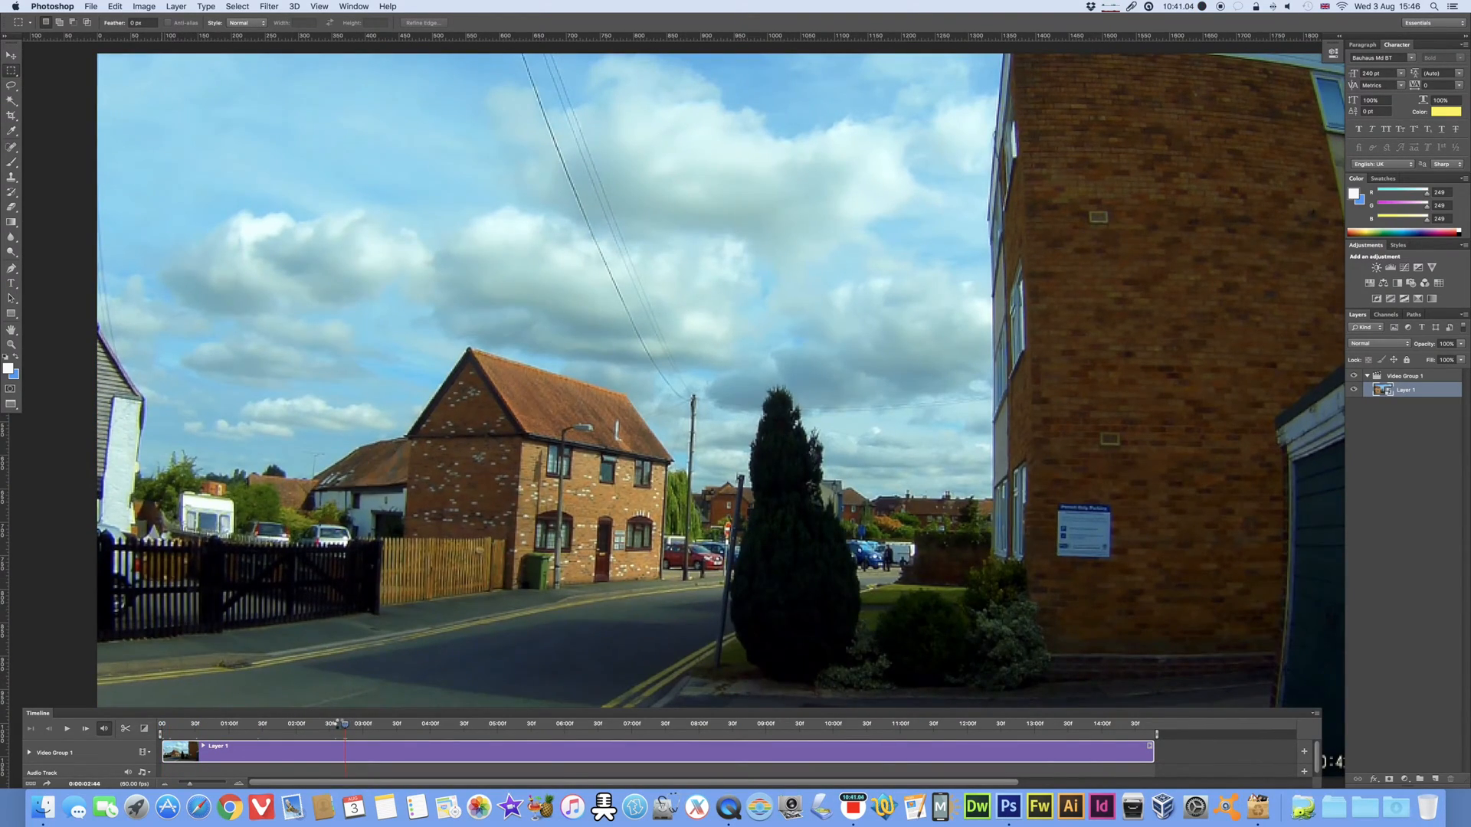
{"action": "left_click_drag", "start_coordinate": [341, 726], "coordinate": [244, 722]}
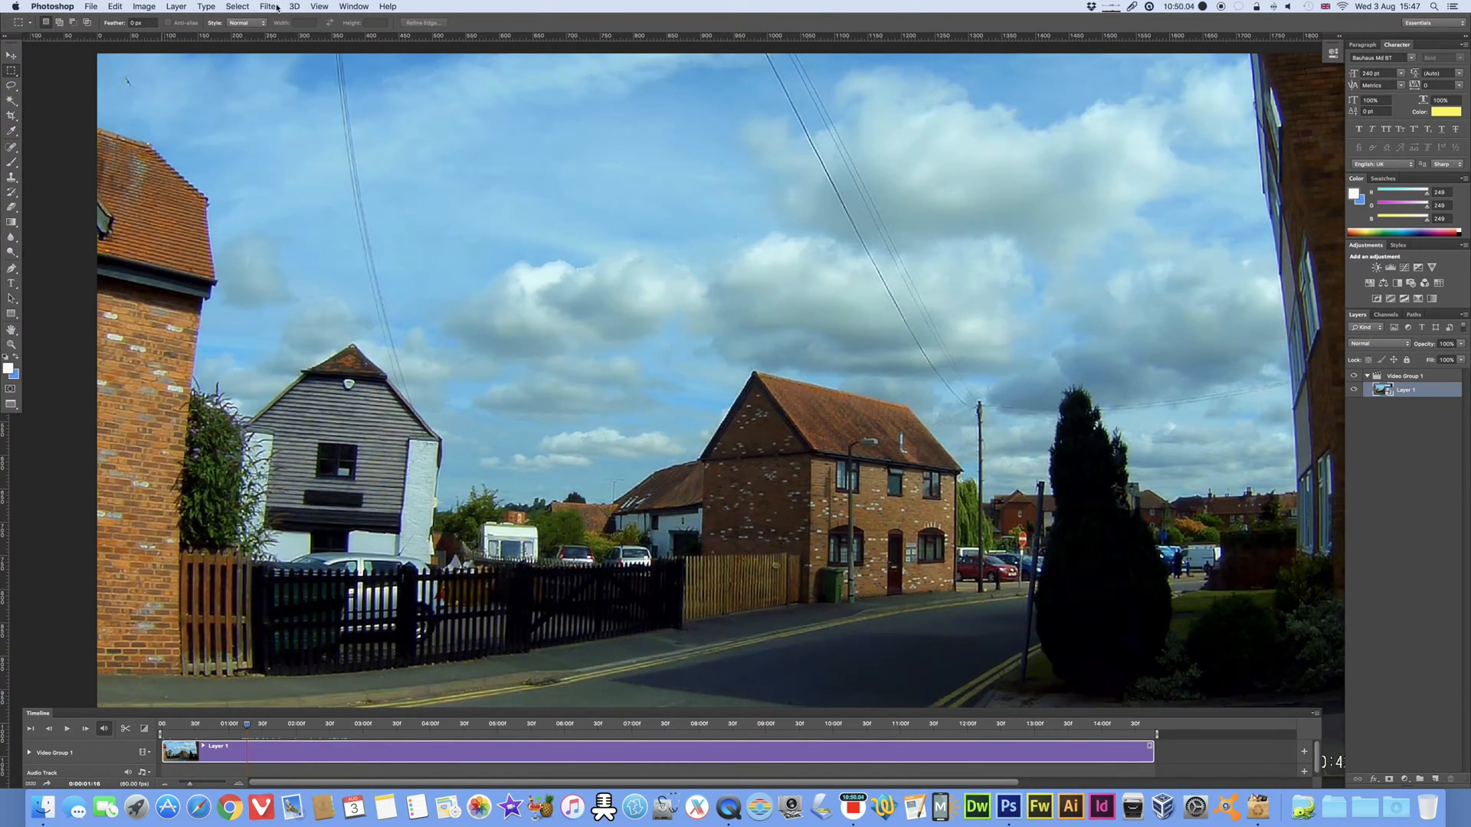
Step: Start a custom Lens Correction on Layer 1 and try Remove Distortion at about -68 and +100
{"action": "left_click", "coordinate": [269, 7]}
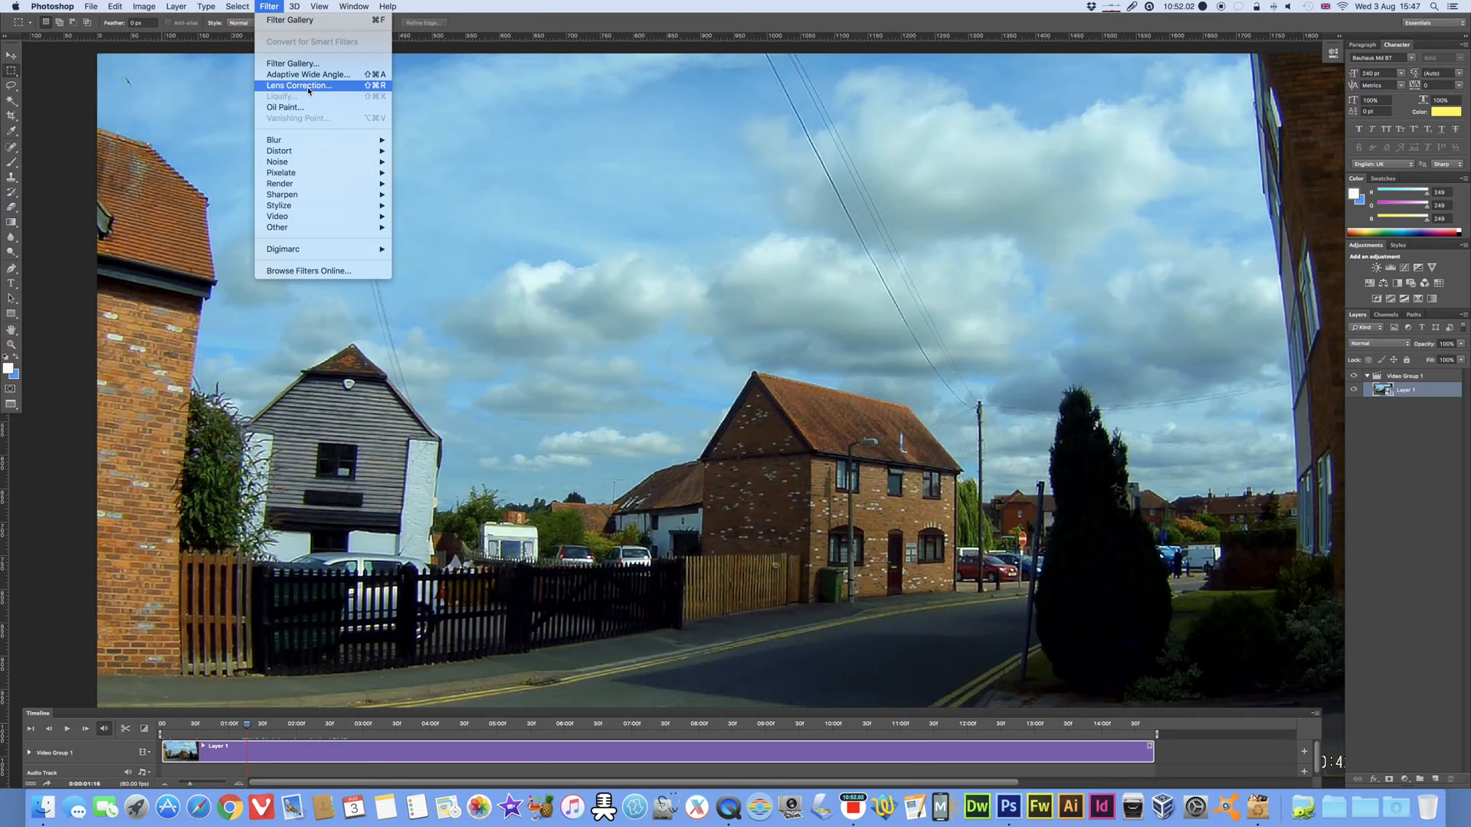
{"action": "left_click", "coordinate": [309, 86]}
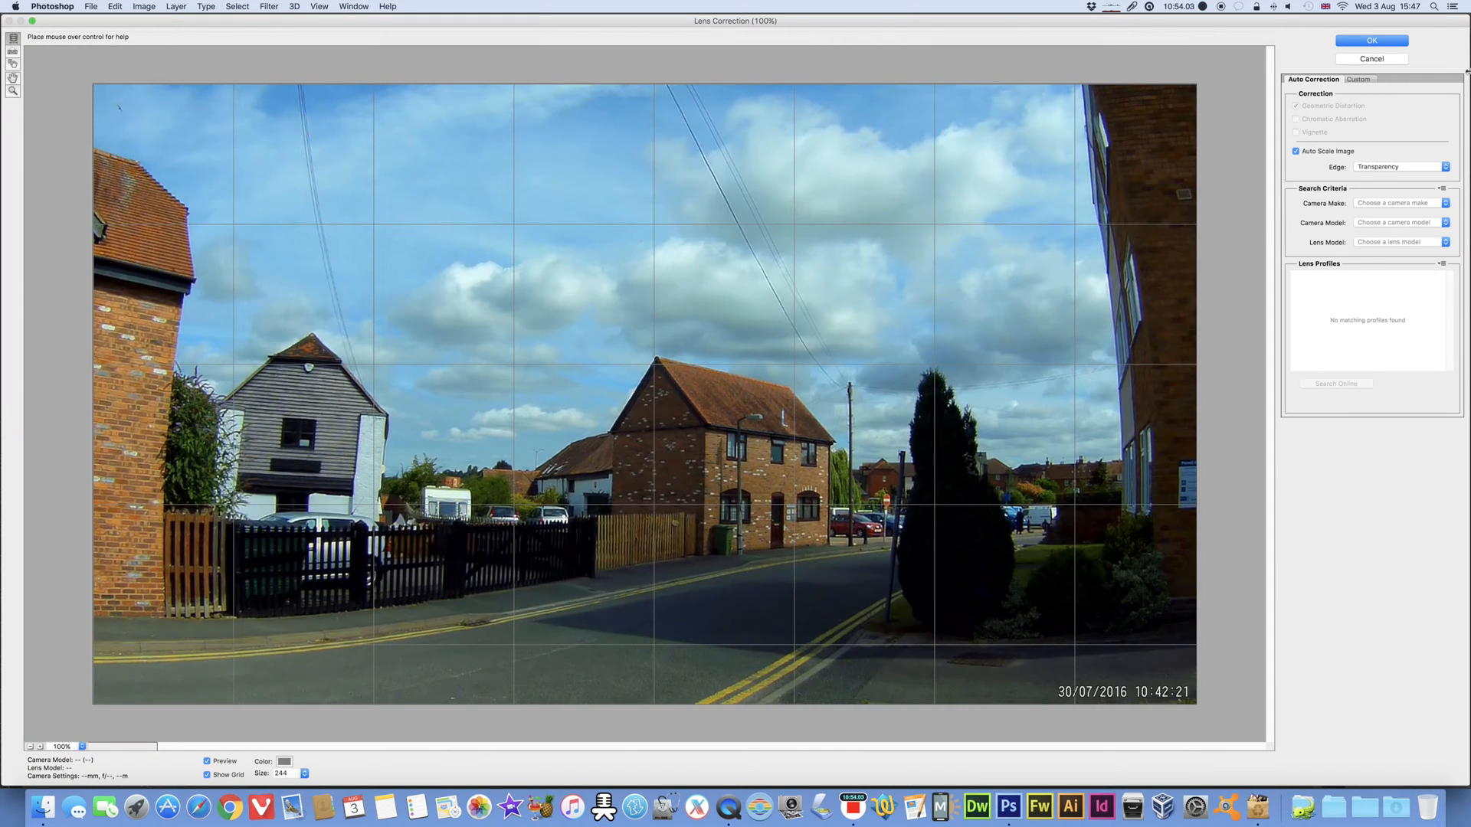
{"action": "left_click", "coordinate": [1358, 79]}
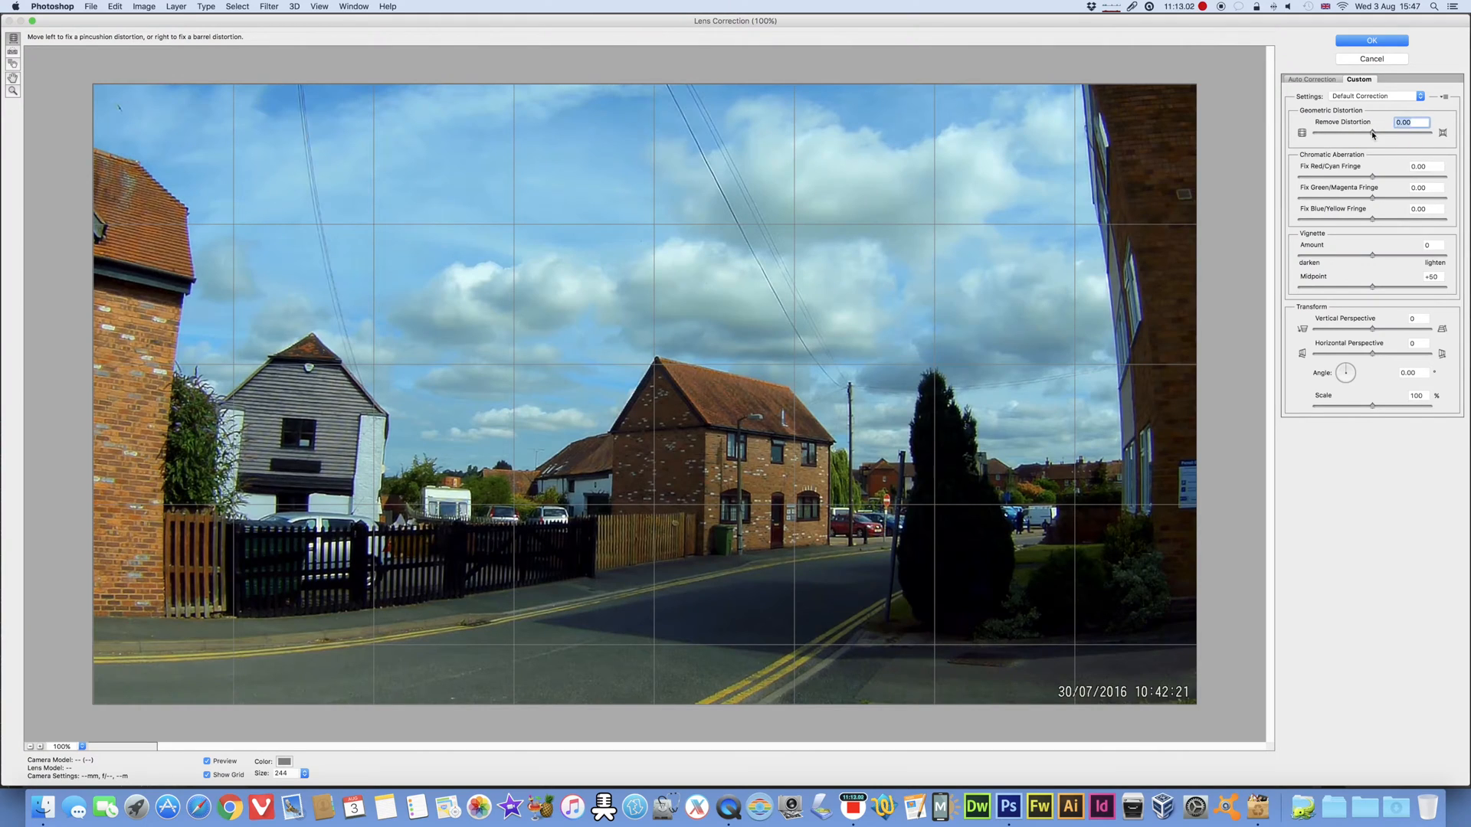
{"action": "left_click_drag", "start_coordinate": [1373, 136], "coordinate": [1333, 135]}
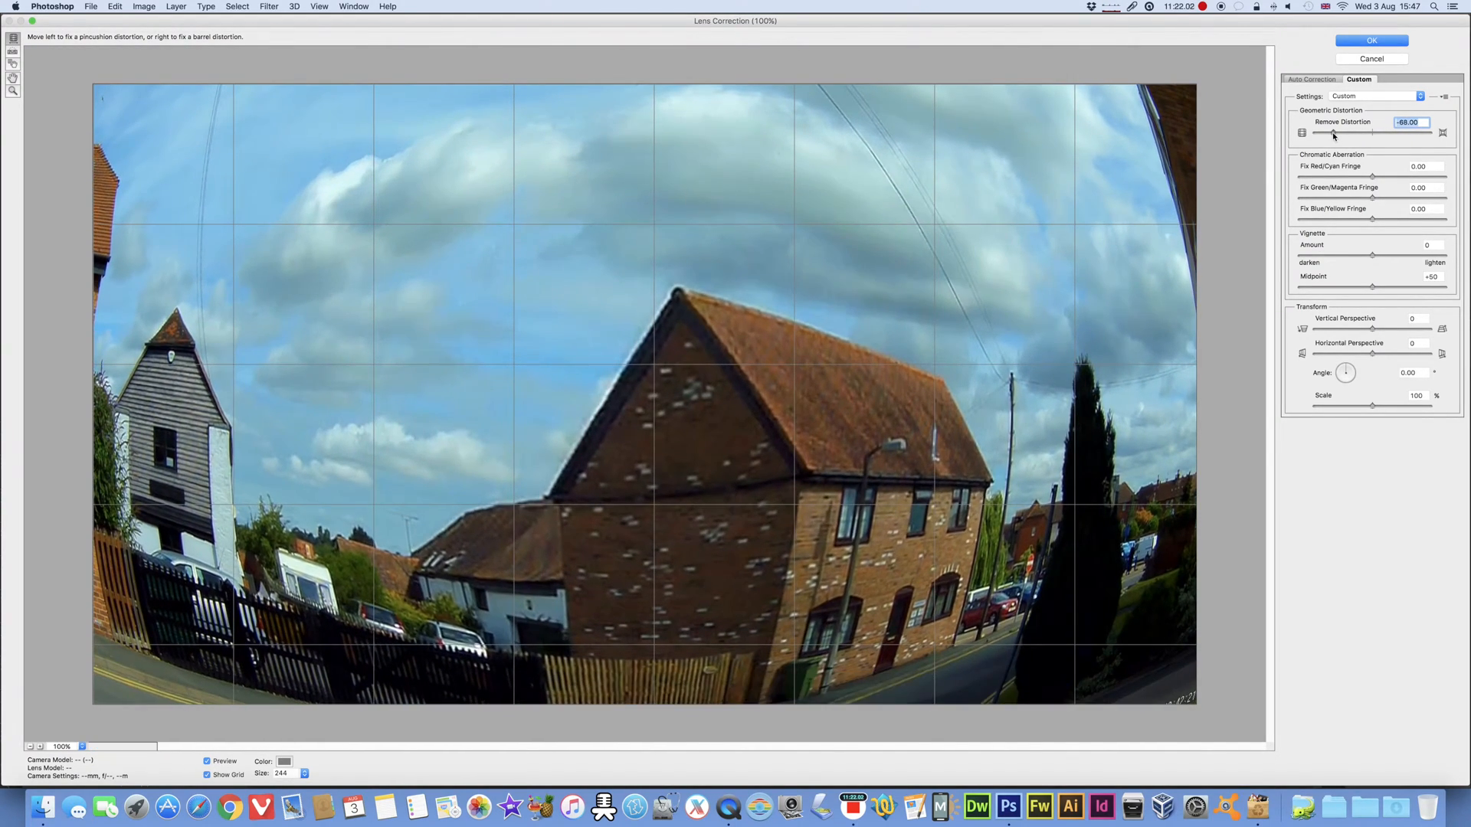
{"action": "left_click_drag", "start_coordinate": [1333, 135], "coordinate": [1437, 136]}
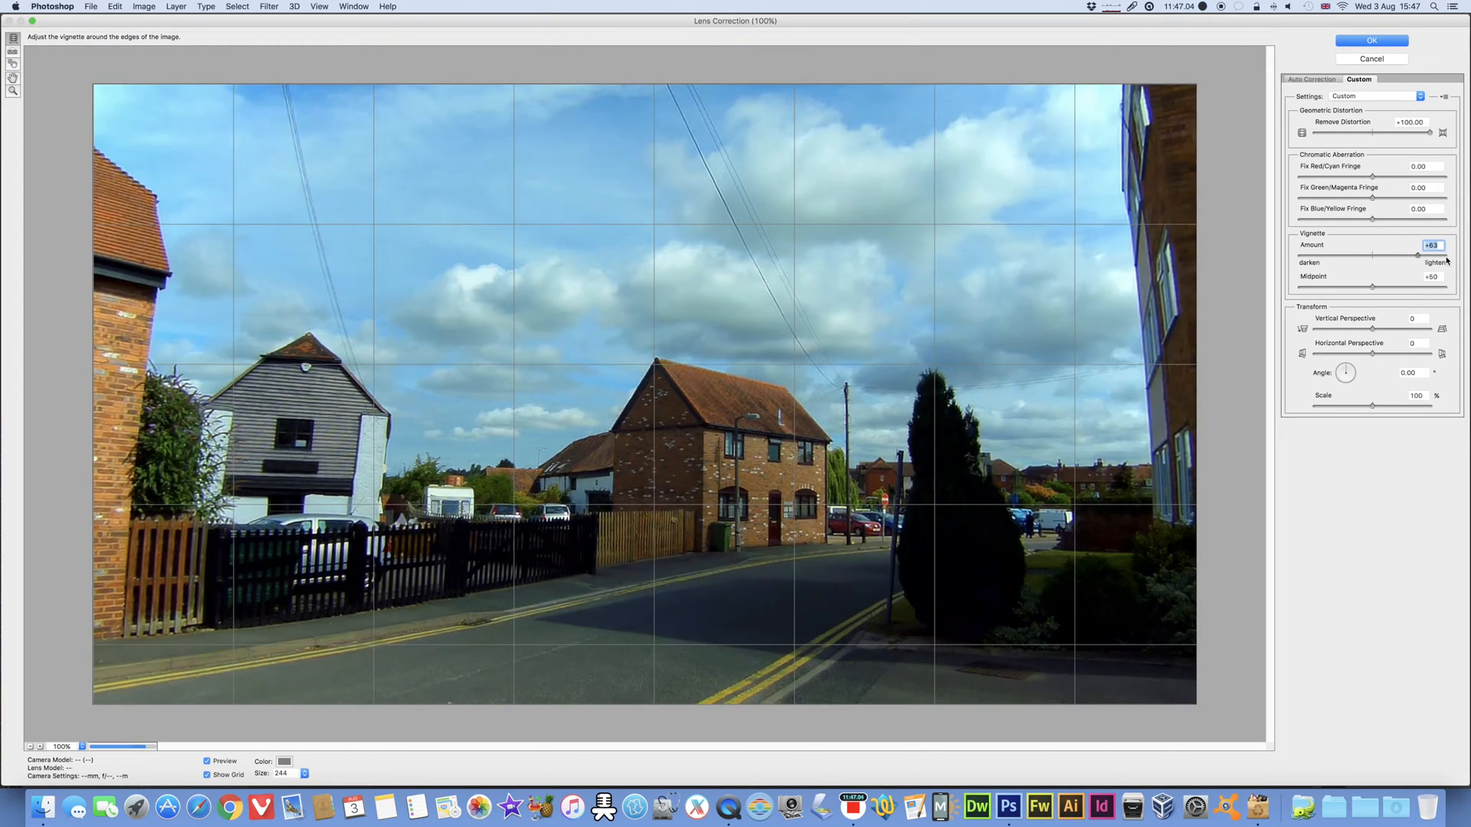
Step: Try lightening and darkening the vignette across its range, ending with its amount at +4
{"action": "left_click_drag", "start_coordinate": [1446, 261], "coordinate": [1452, 261]}
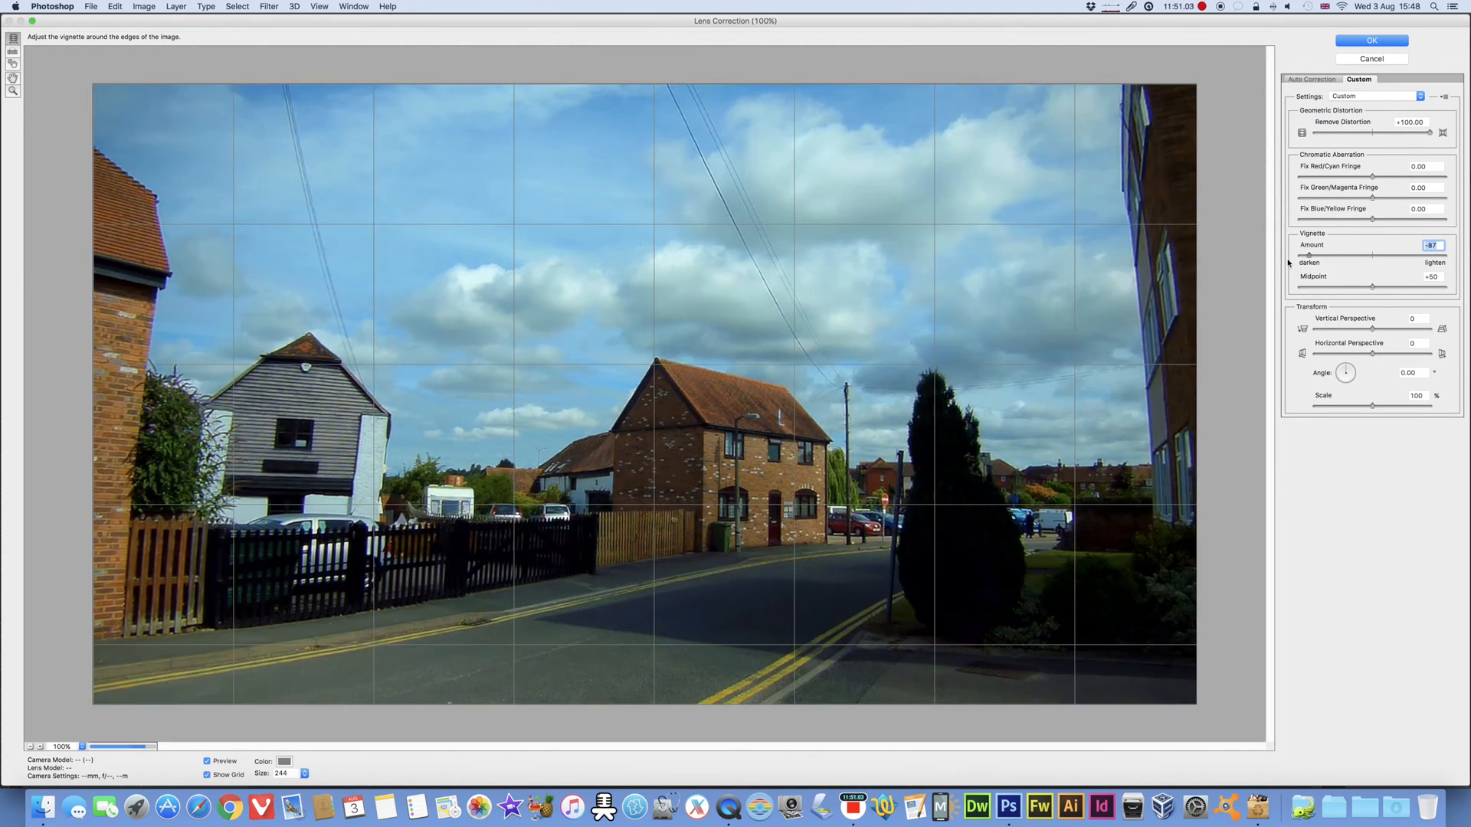
{"action": "left_click_drag", "start_coordinate": [1288, 262], "coordinate": [1445, 253]}
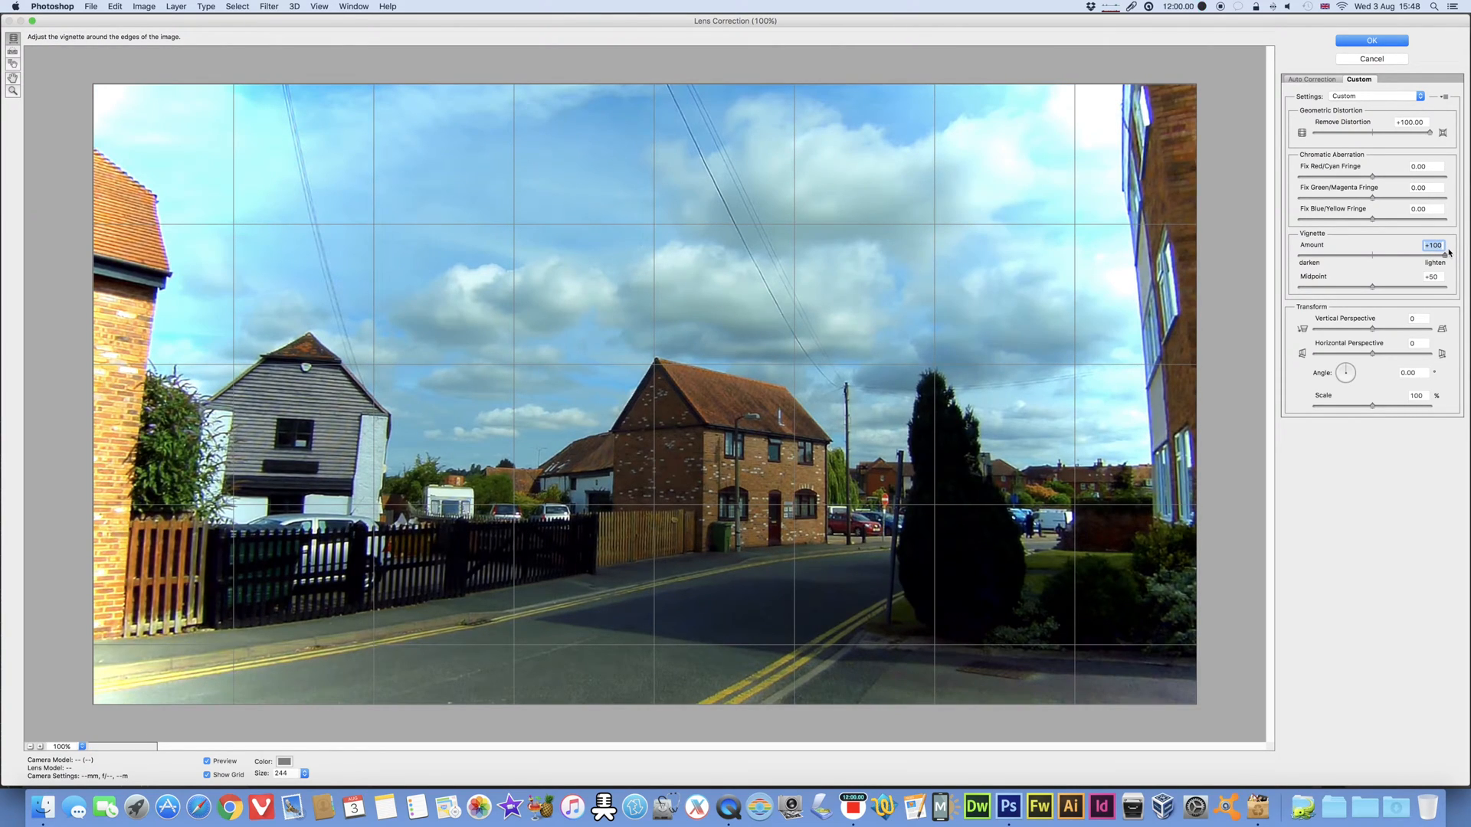
{"action": "left_click_drag", "start_coordinate": [1449, 252], "coordinate": [1374, 261]}
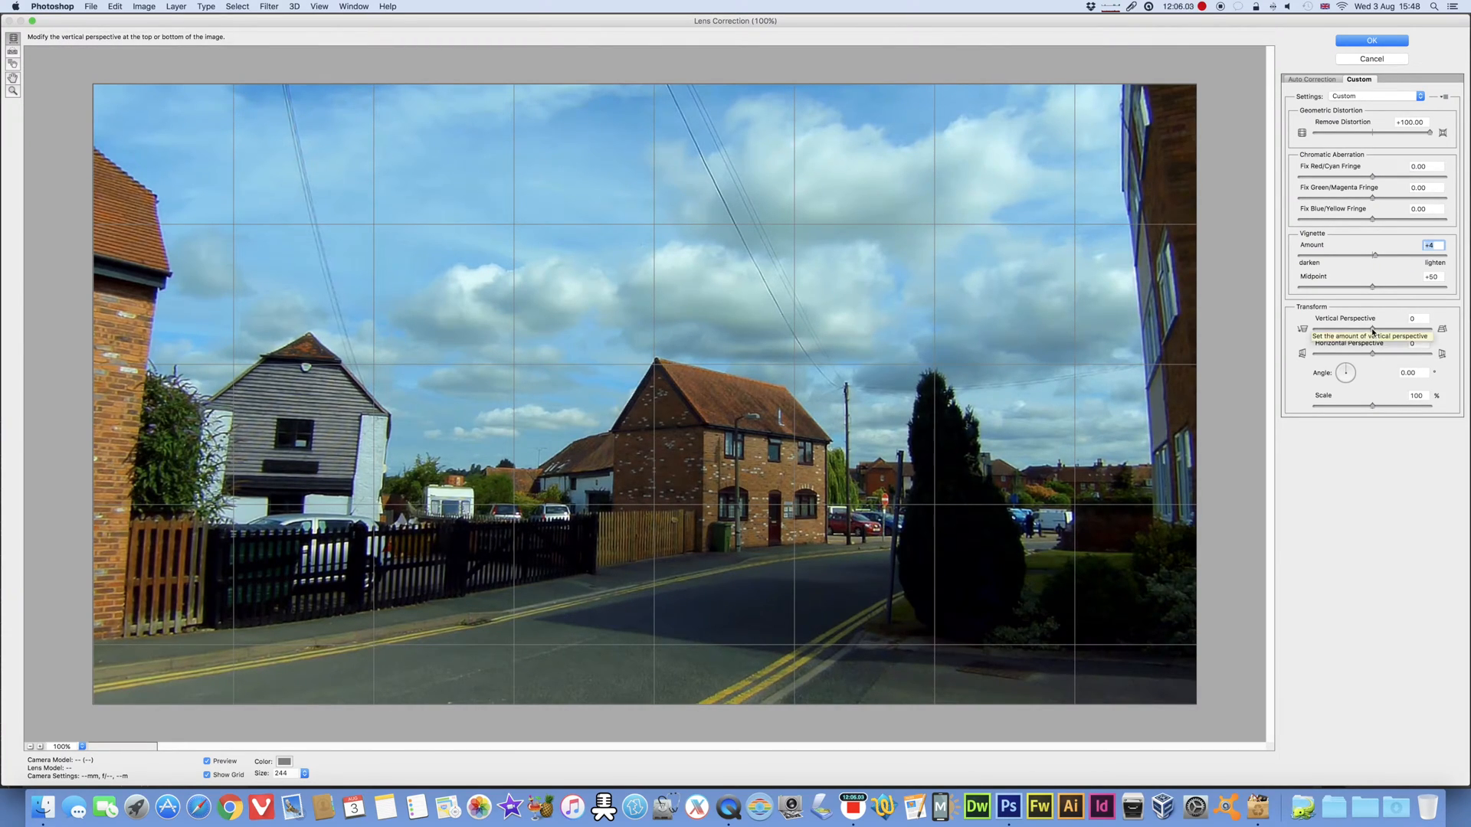
Step: Try a vertical perspective of -27 with Remove Distortion set to +52
{"action": "mouse_move", "coordinate": [1371, 331]}
{"action": "left_mouse_down"}
{"action": "mouse_move", "coordinate": [1400, 332]}
{"action": "mouse_move", "coordinate": [1358, 332]}
{"action": "left_mouse_up"}
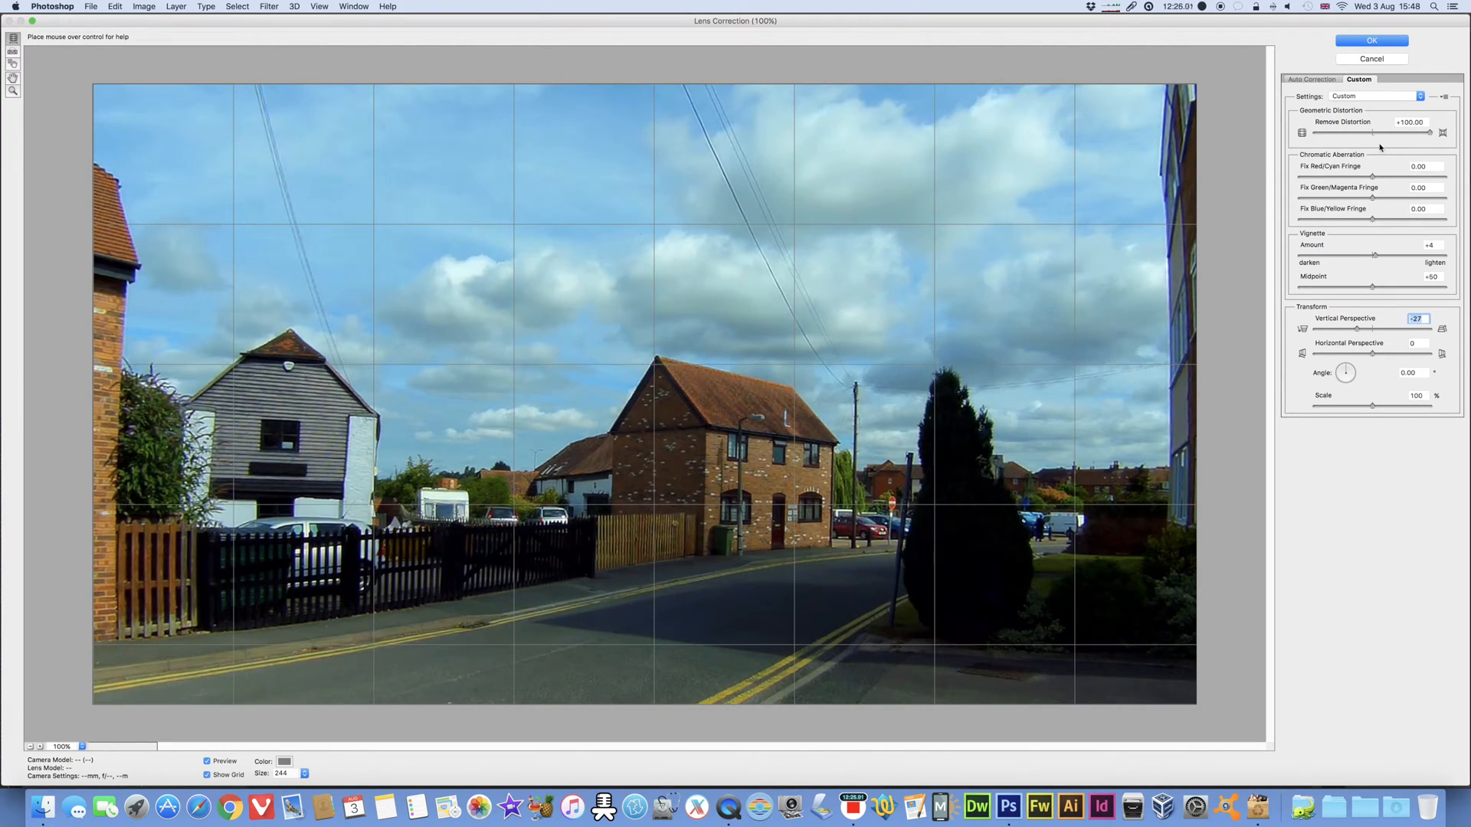
{"action": "left_click_drag", "start_coordinate": [1429, 134], "coordinate": [1401, 137]}
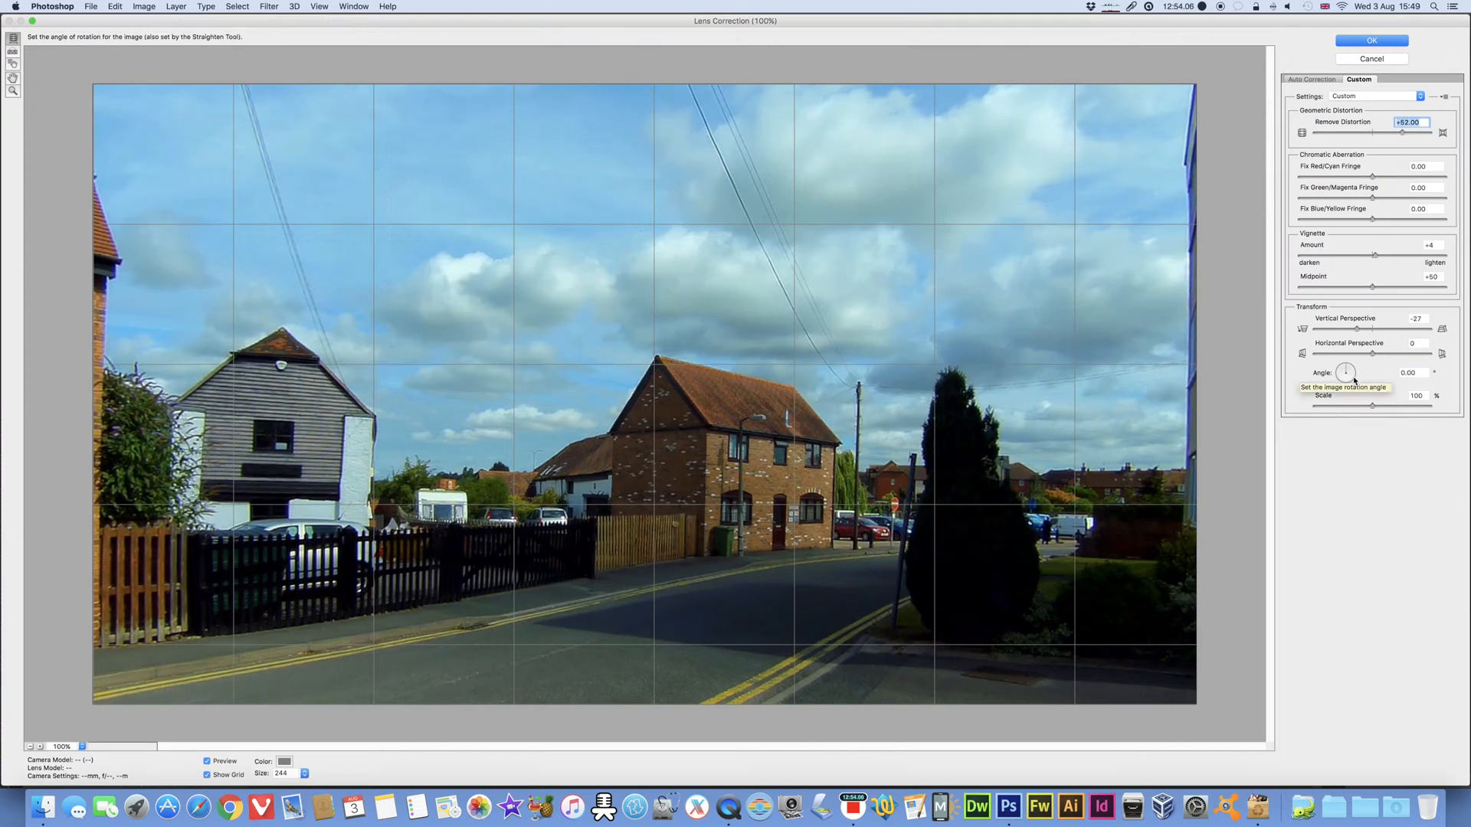
Step: Try scaling the corrected image to about 109% and 90%, return it to 100%, and discard the lens correction
{"action": "left_click_drag", "start_coordinate": [1343, 370], "coordinate": [1351, 368]}
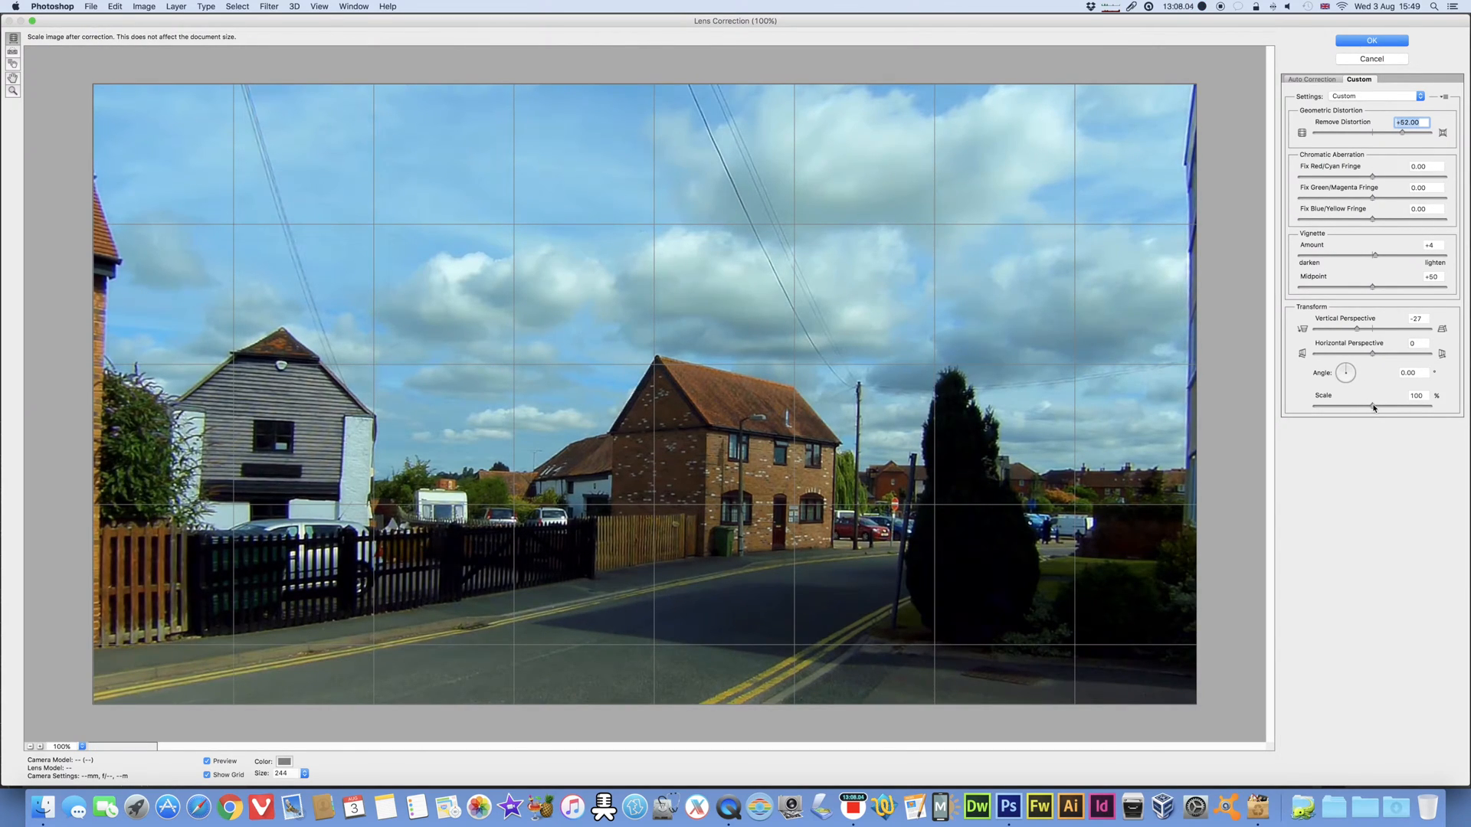
{"action": "mouse_move", "coordinate": [1373, 407]}
{"action": "left_mouse_down"}
{"action": "mouse_move", "coordinate": [1397, 408]}
{"action": "mouse_move", "coordinate": [1374, 408]}
{"action": "left_mouse_up"}
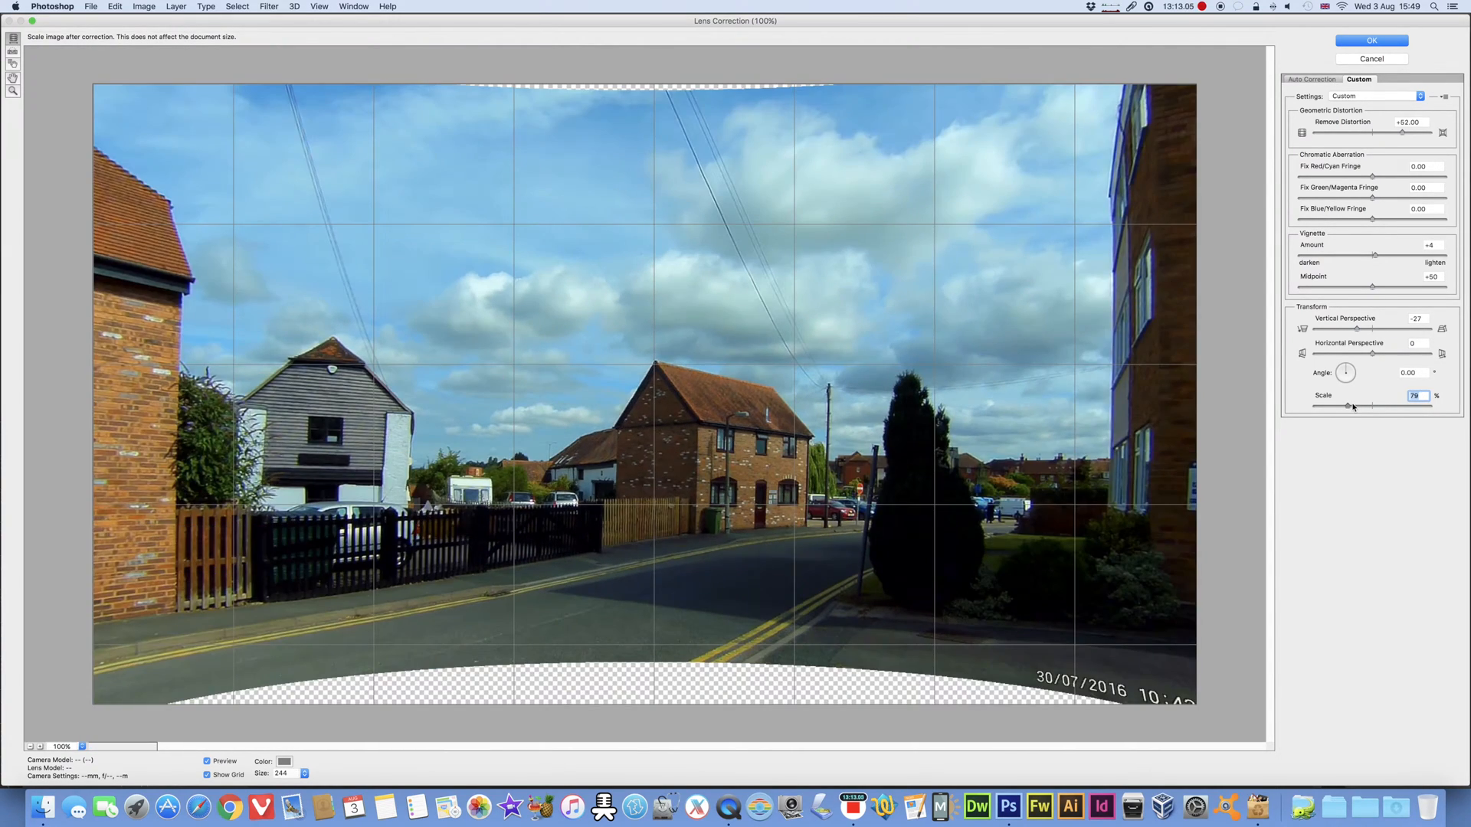
{"action": "left_click_drag", "start_coordinate": [1353, 408], "coordinate": [1363, 407]}
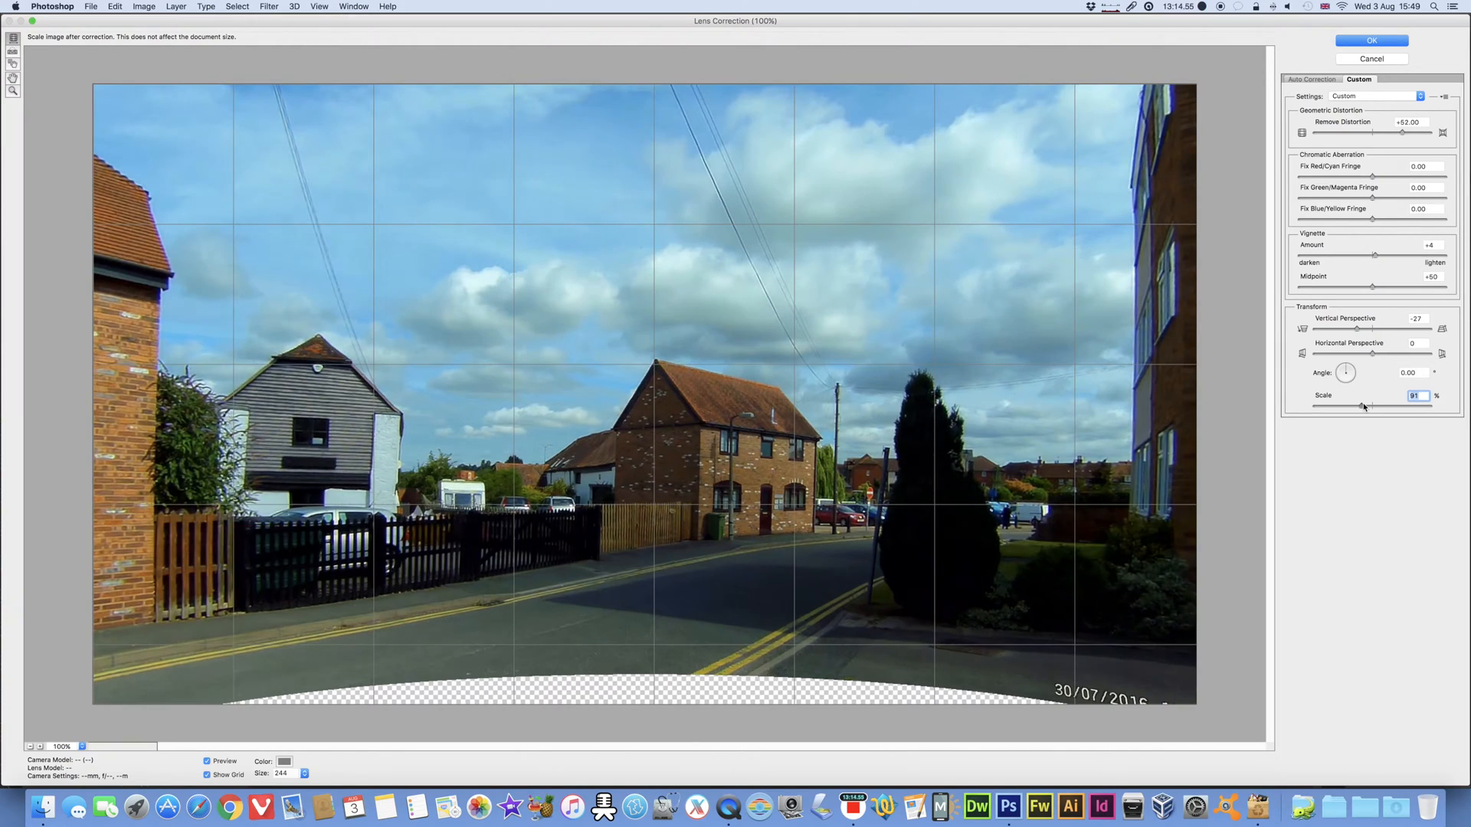
{"action": "mouse_move", "coordinate": [1365, 407]}
{"action": "left_mouse_down"}
{"action": "mouse_move", "coordinate": [1324, 409]}
{"action": "mouse_move", "coordinate": [1372, 409]}
{"action": "left_mouse_up"}
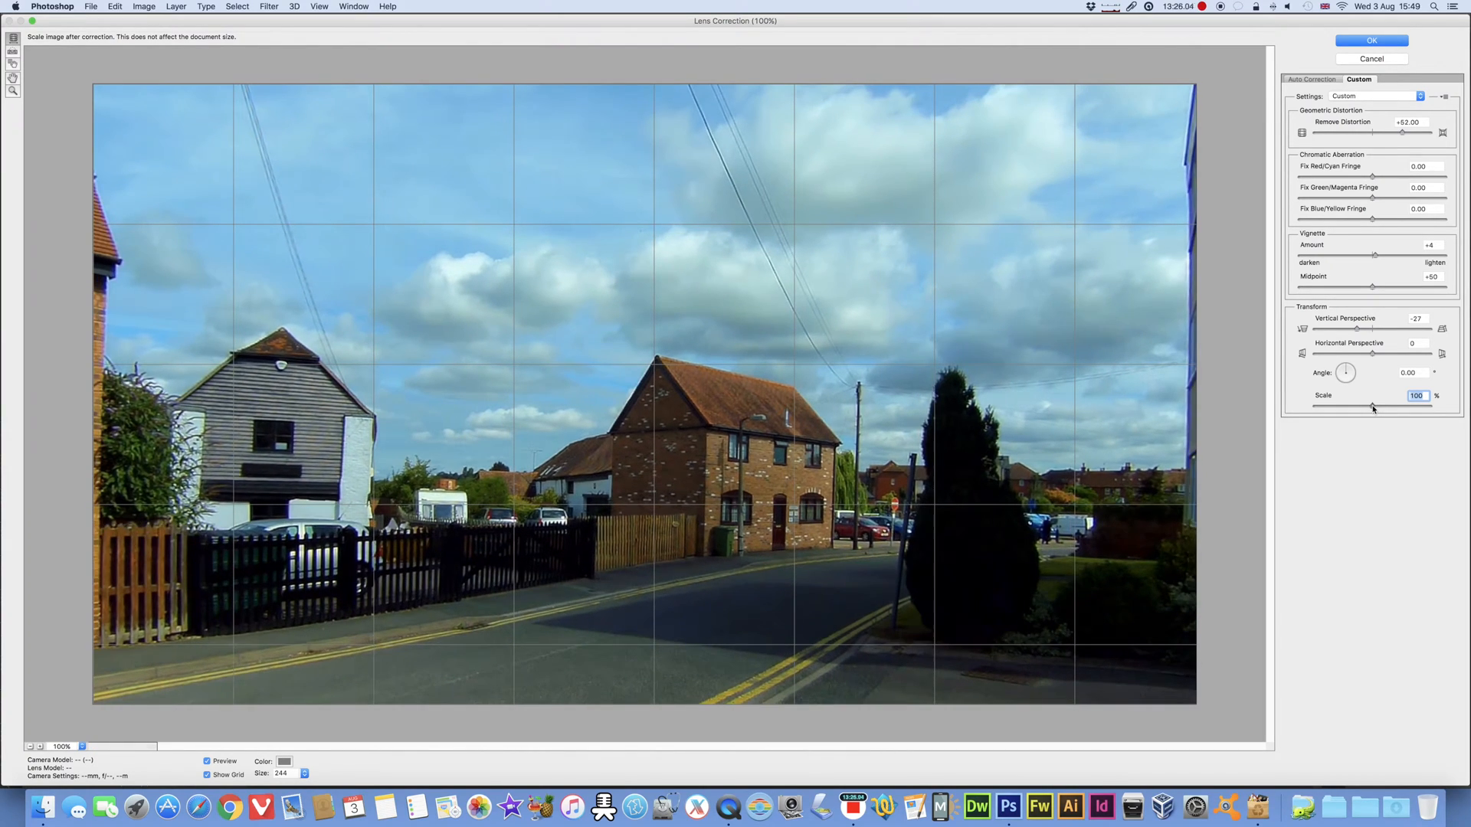
{"action": "left_click", "coordinate": [1371, 60]}
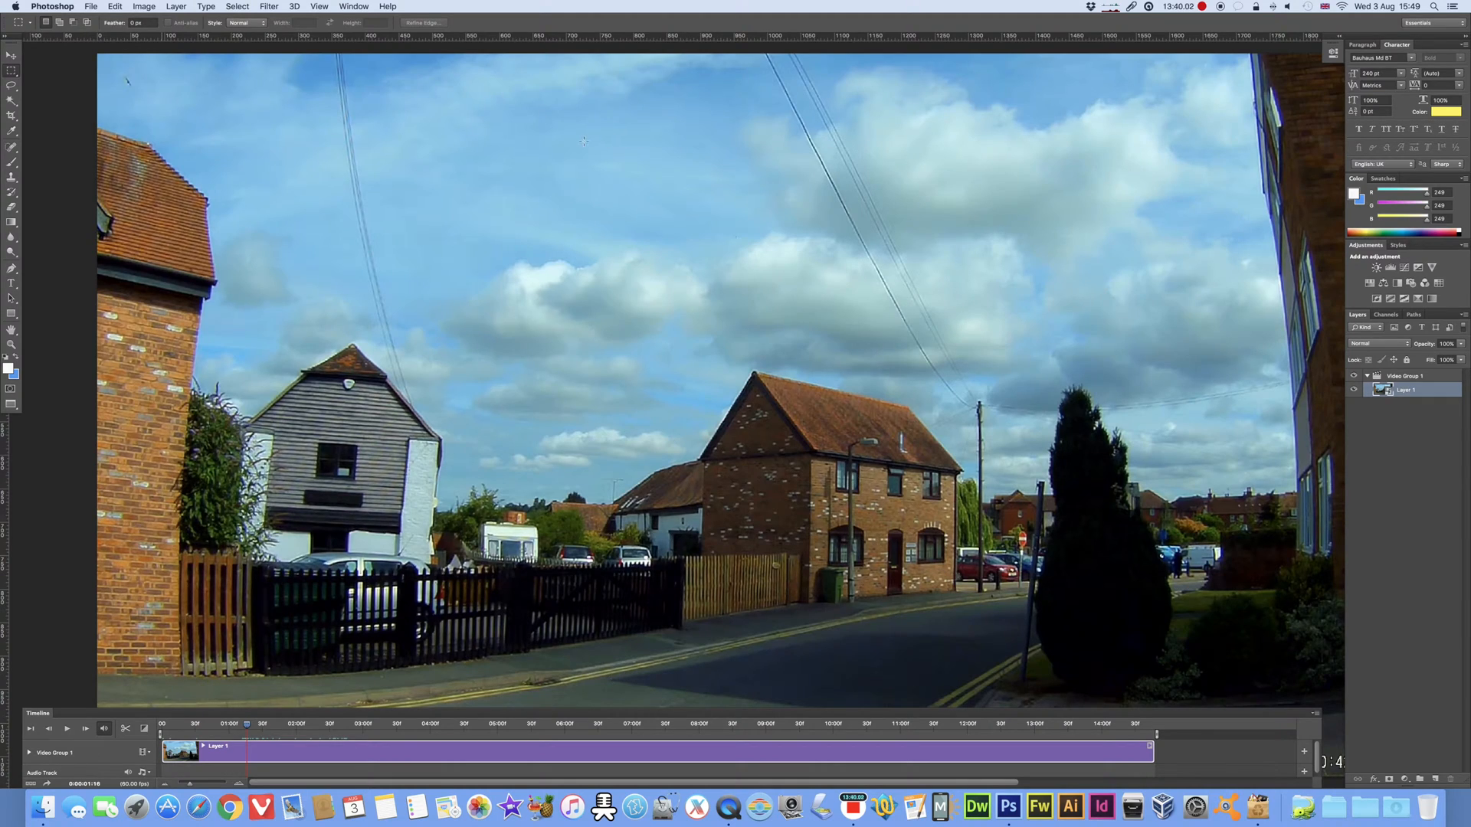
Step: Apply Lens Correction to Layer 1 as a smart filter using Auto Correction without custom adjustments
{"action": "left_click", "coordinate": [270, 6]}
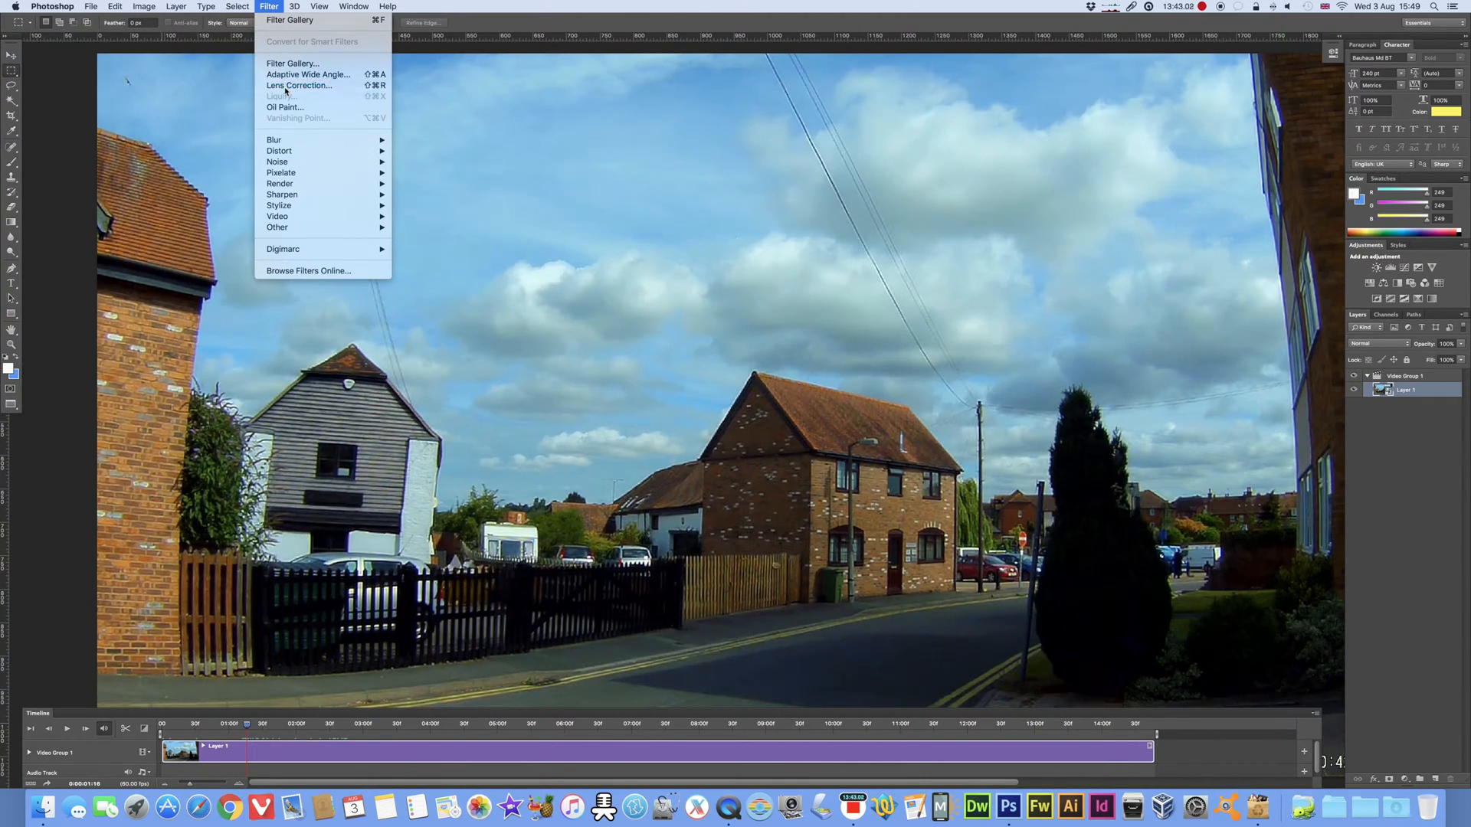
{"action": "left_click", "coordinate": [298, 85]}
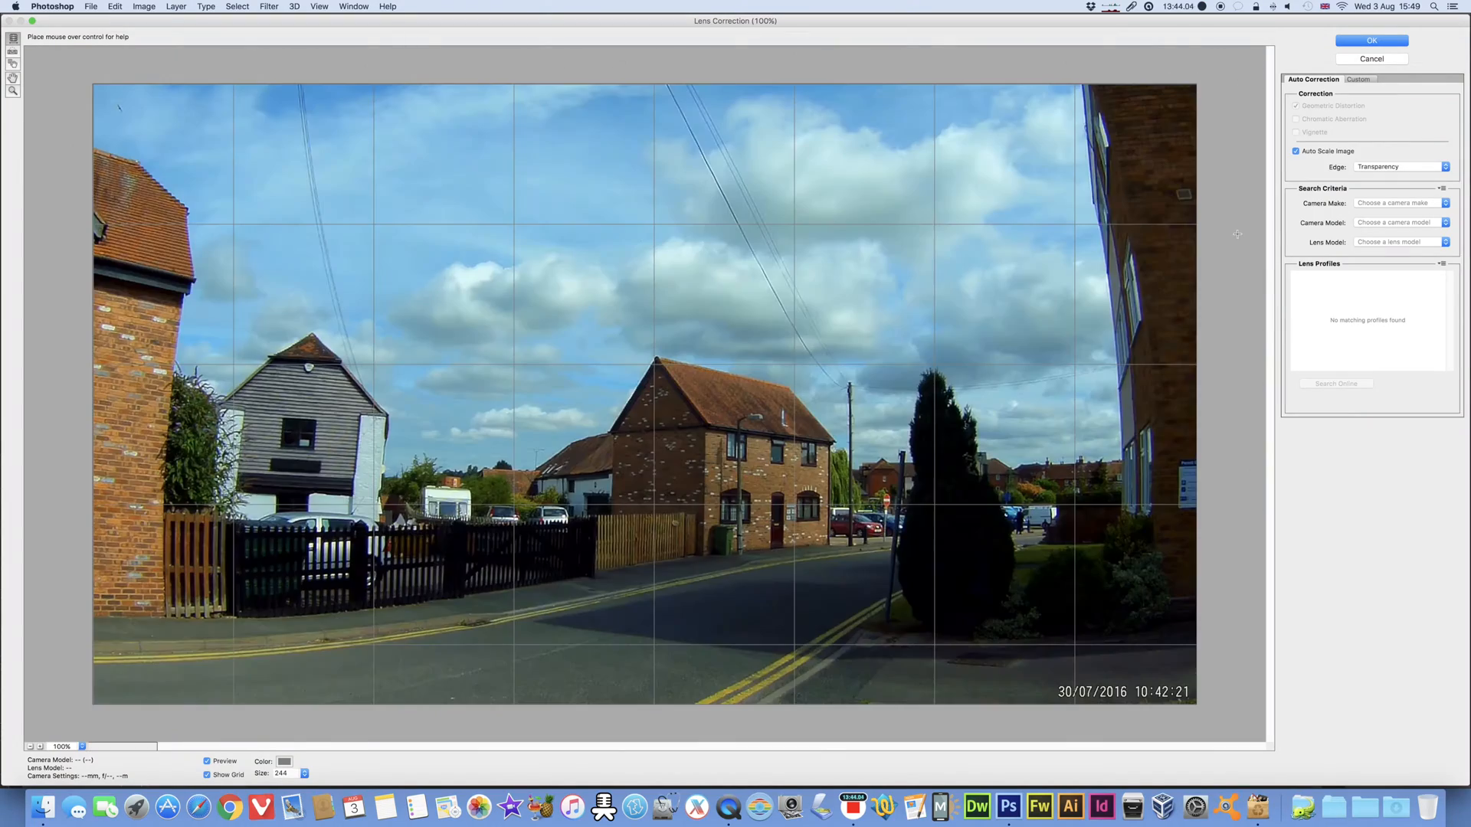
{"action": "left_click", "coordinate": [1382, 203]}
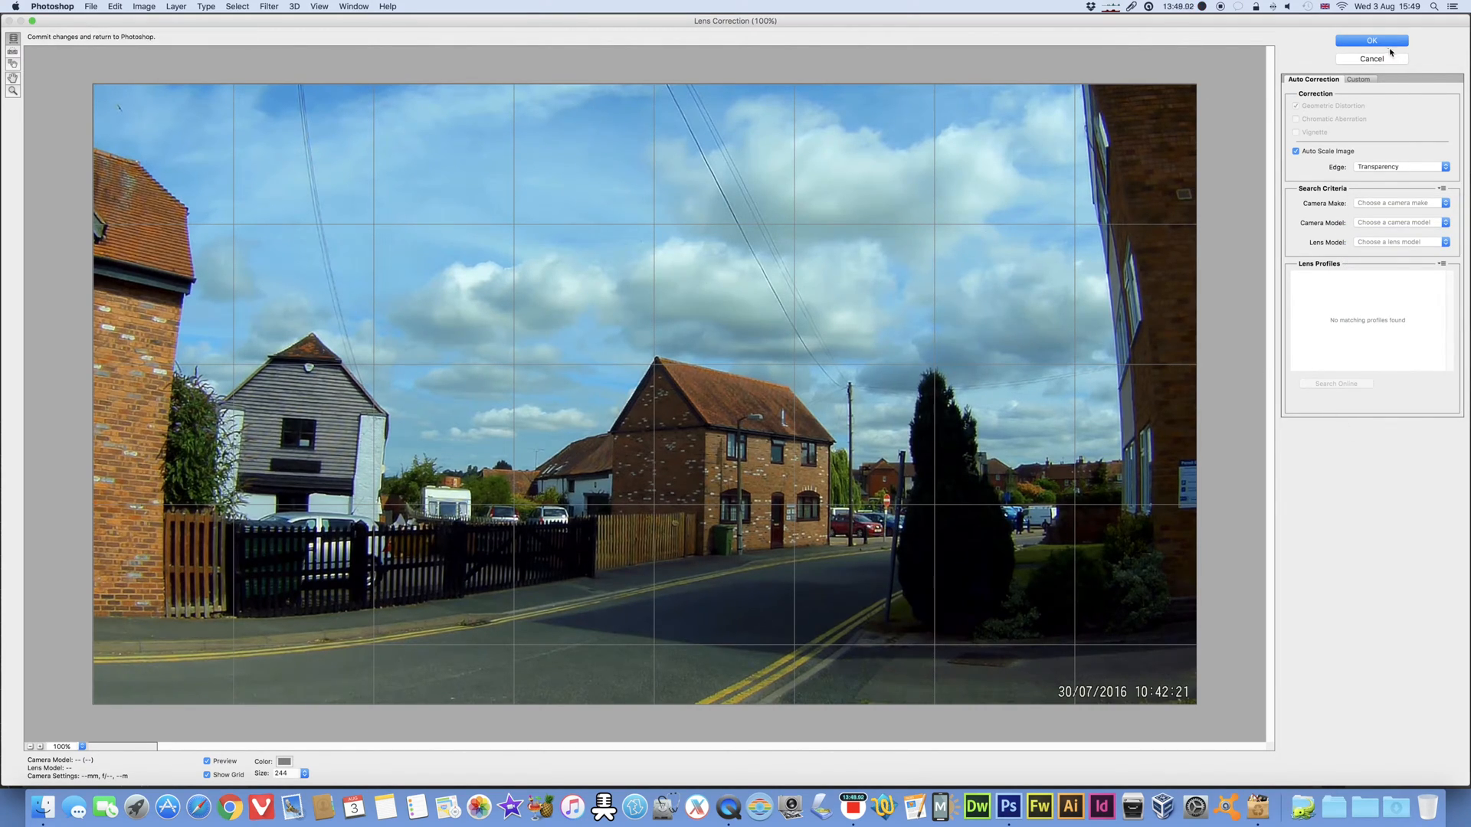
{"action": "left_click", "coordinate": [1383, 41]}
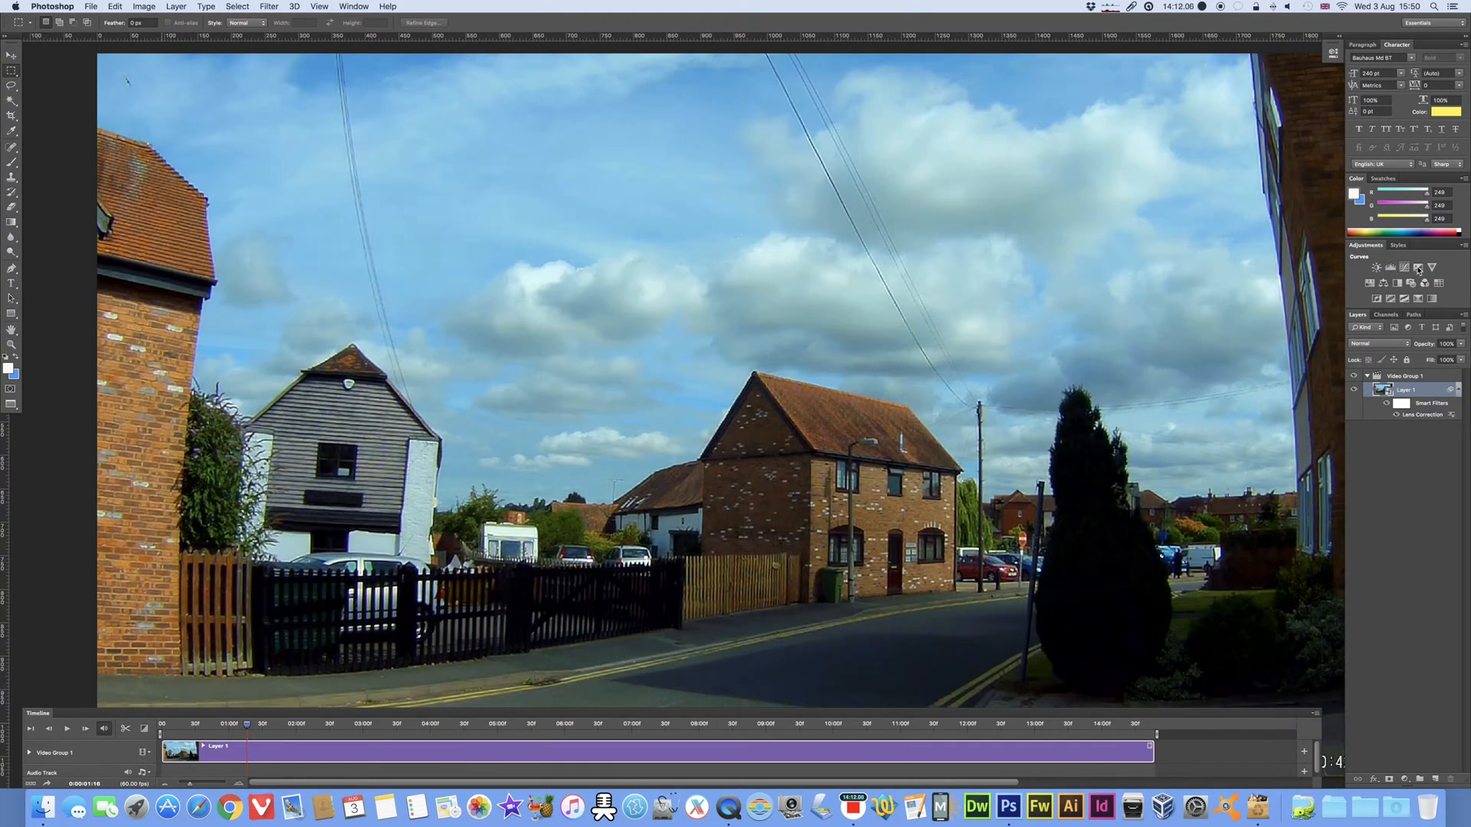
Step: Add a Levels adjustment above Layer 1 and brighten its midtones to about 1.44
{"action": "left_click", "coordinate": [1391, 270]}
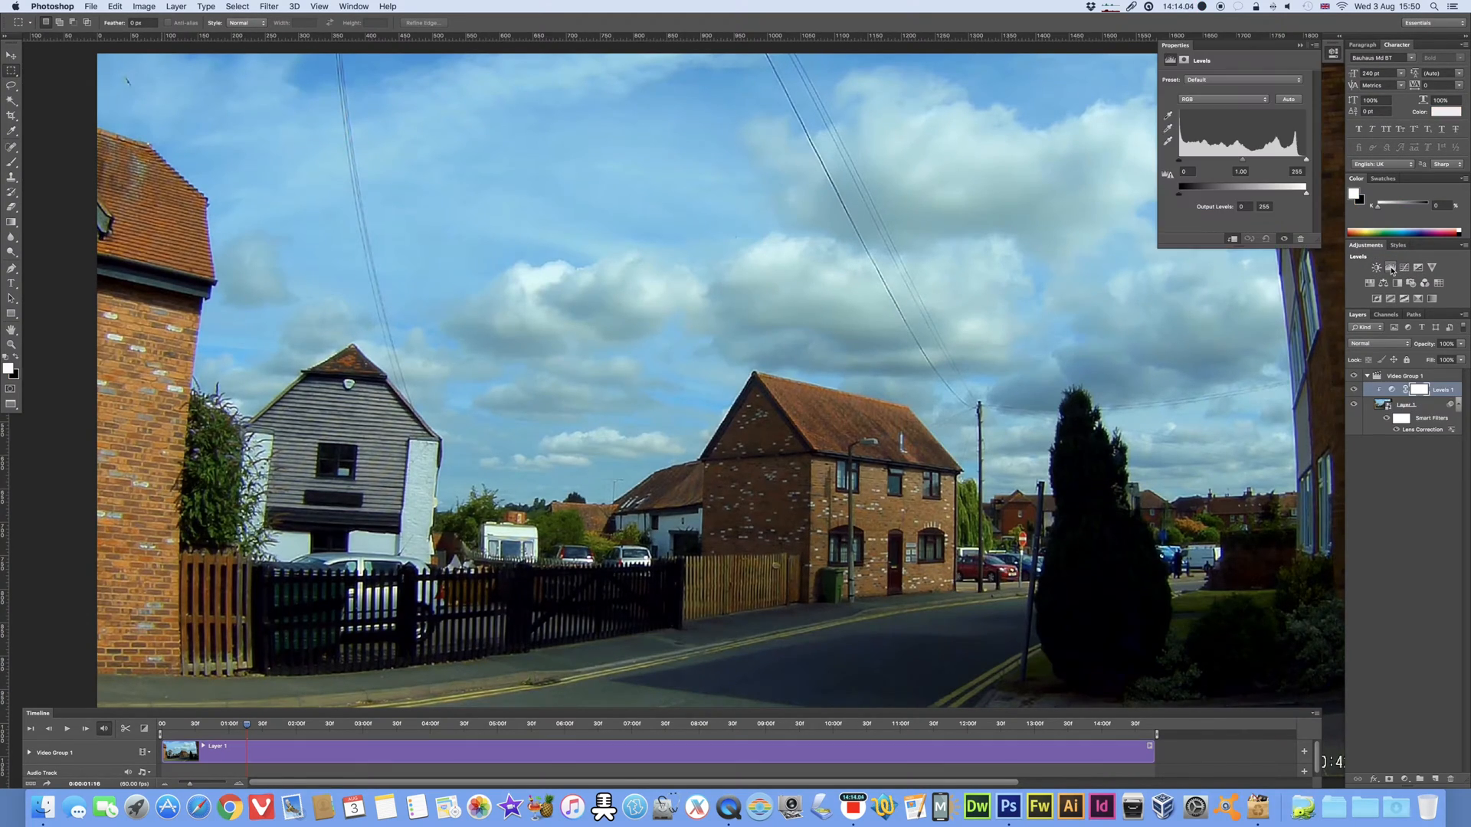
{"action": "mouse_move", "coordinate": [1243, 163]}
{"action": "left_mouse_down"}
{"action": "mouse_move", "coordinate": [1215, 163]}
{"action": "mouse_move", "coordinate": [1256, 164]}
{"action": "mouse_move", "coordinate": [1227, 164]}
{"action": "left_mouse_up"}
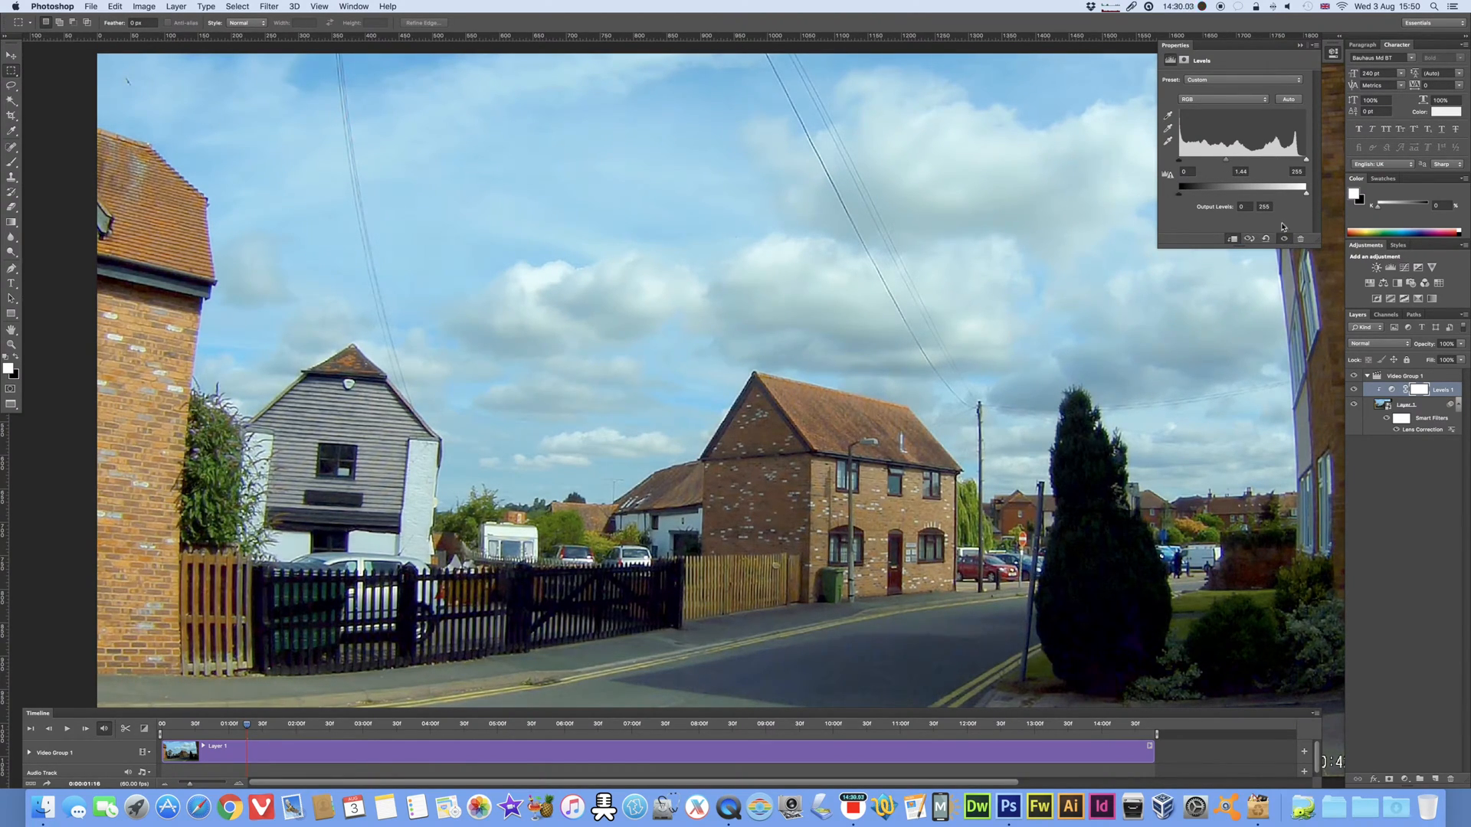
{"action": "left_click", "coordinate": [1174, 46]}
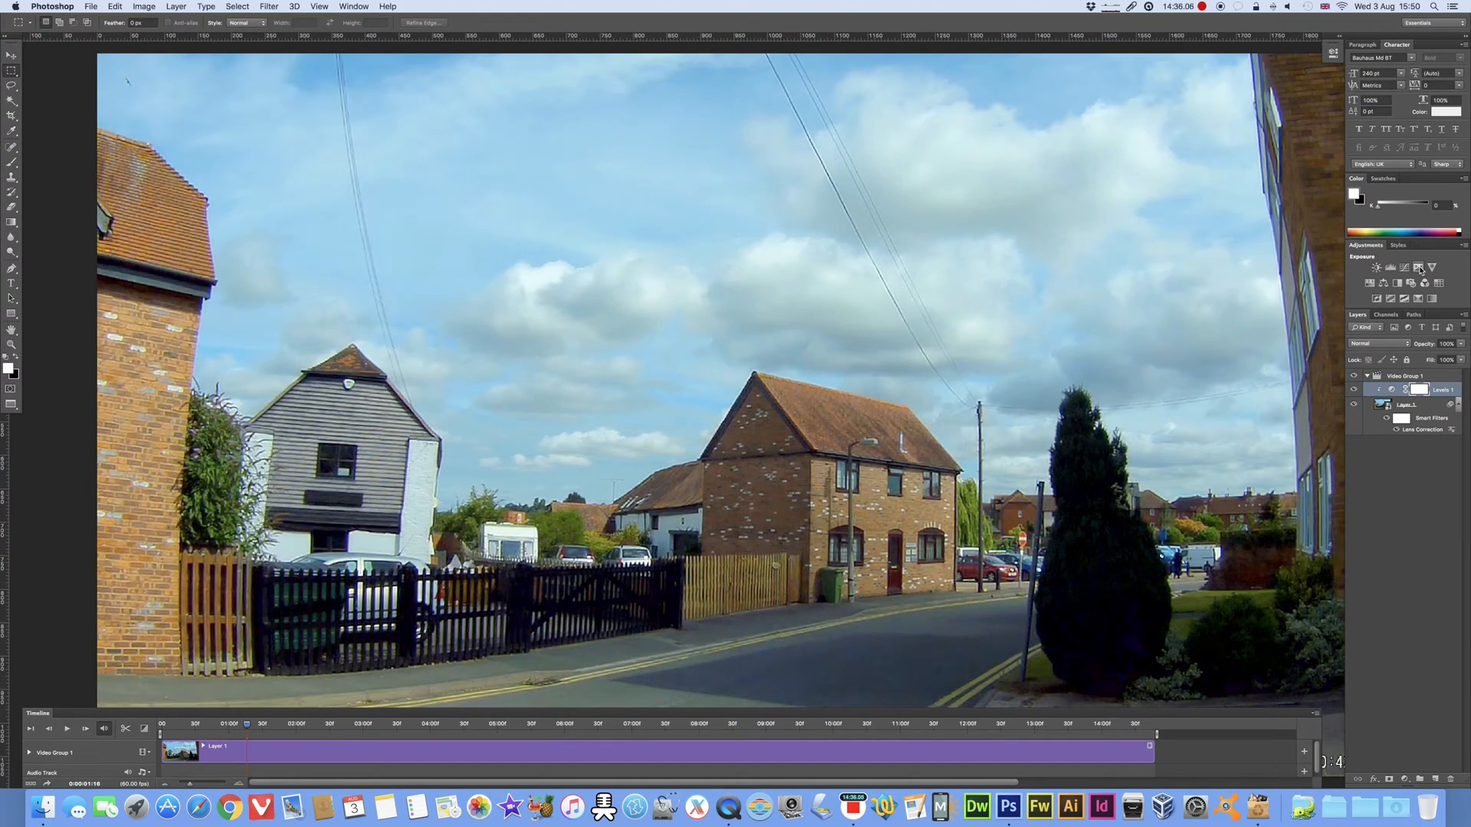
Step: Add a Curves adjustment with two points, raising the highlights and keeping the shadows close to the diagonal
{"action": "left_click", "coordinate": [1403, 270]}
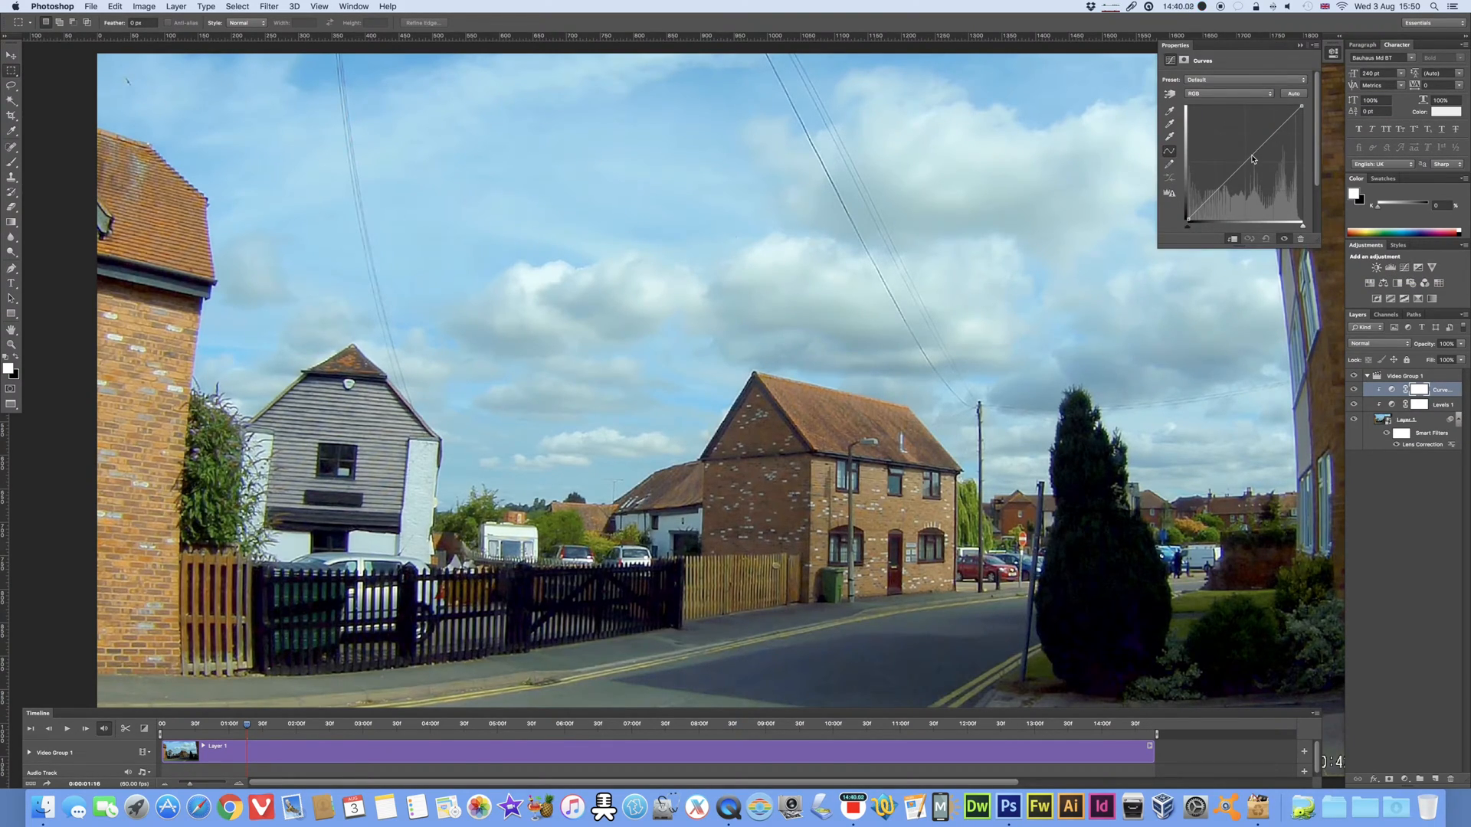
{"action": "mouse_move", "coordinate": [1253, 159]}
{"action": "left_mouse_down"}
{"action": "mouse_move", "coordinate": [1258, 132]}
{"action": "mouse_move", "coordinate": [1226, 178]}
{"action": "mouse_move", "coordinate": [1231, 168]}
{"action": "left_mouse_up"}
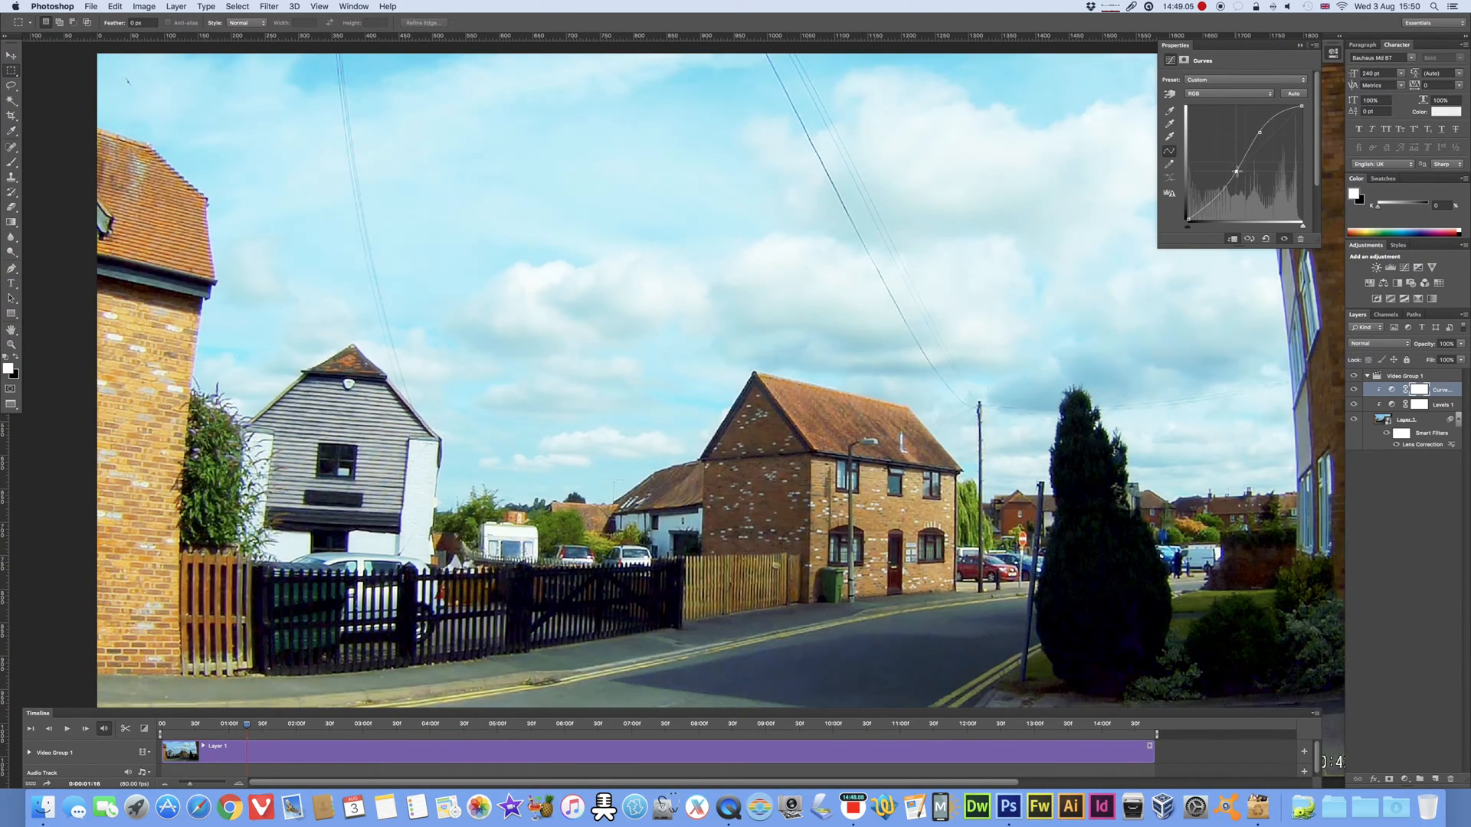
{"action": "left_click_drag", "start_coordinate": [1250, 181], "coordinate": [1257, 185]}
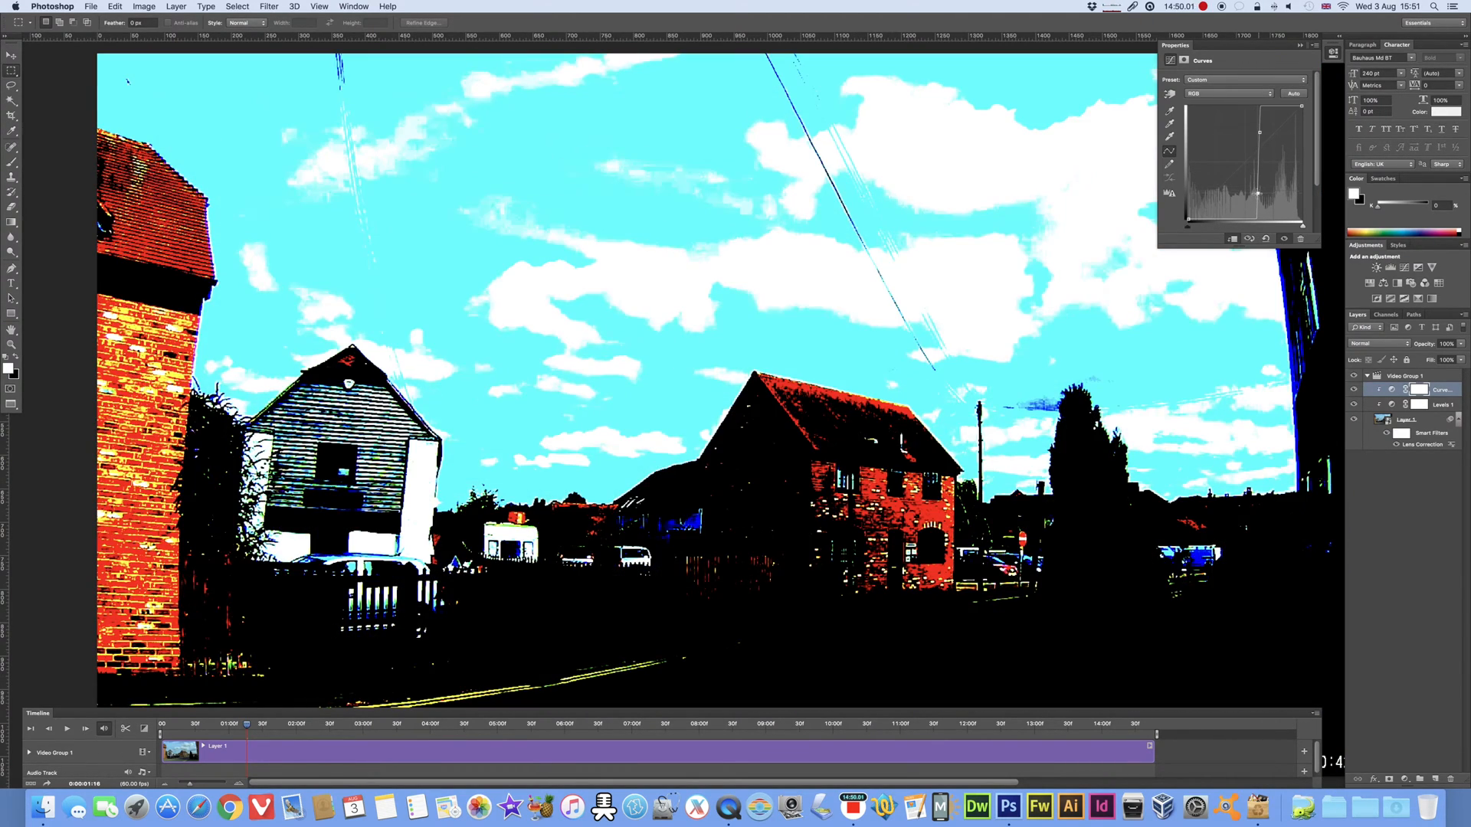
{"action": "left_click_drag", "start_coordinate": [1257, 184], "coordinate": [1227, 176]}
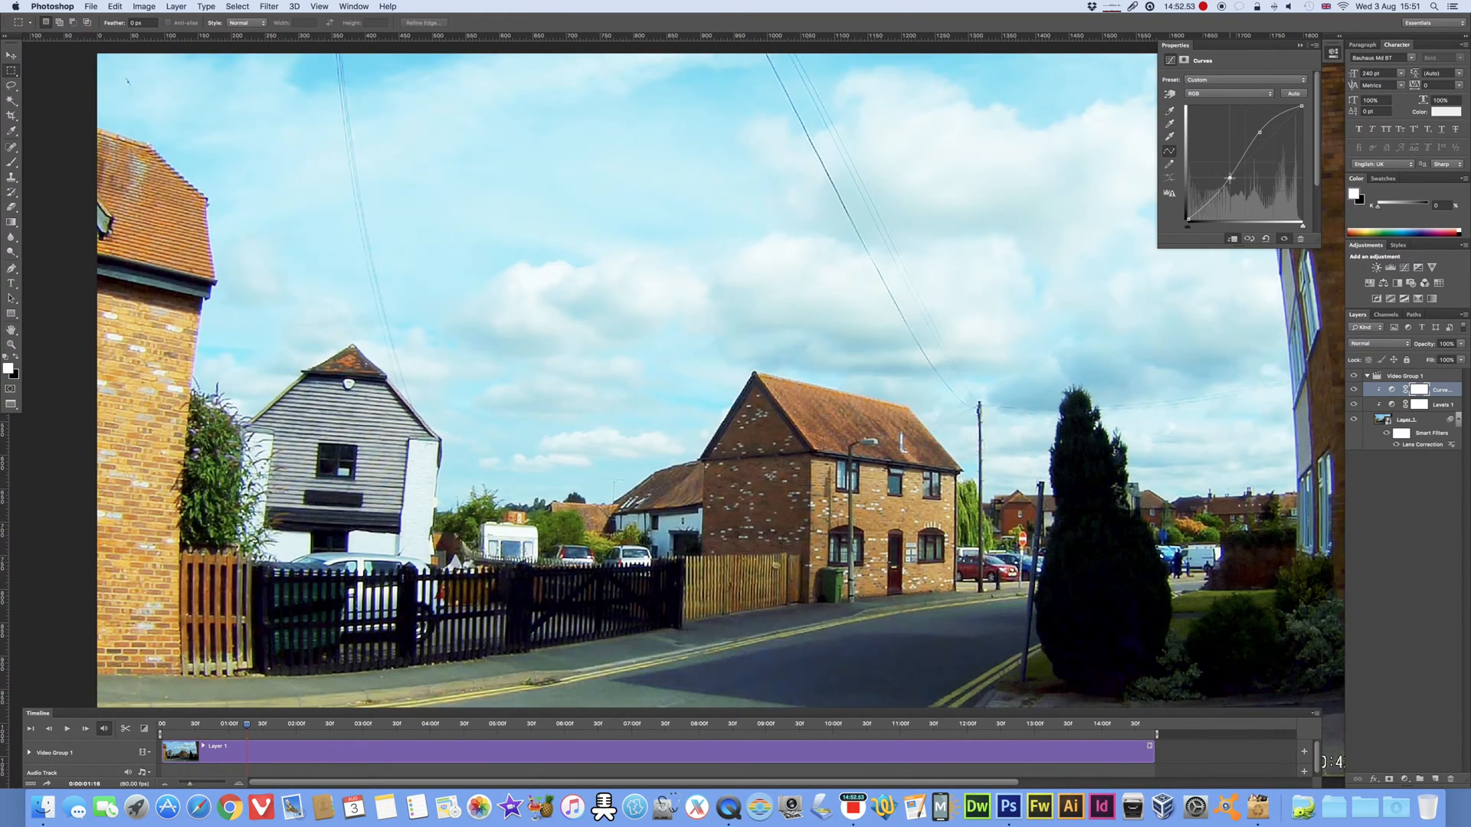
{"action": "left_click_drag", "start_coordinate": [1228, 177], "coordinate": [1229, 177]}
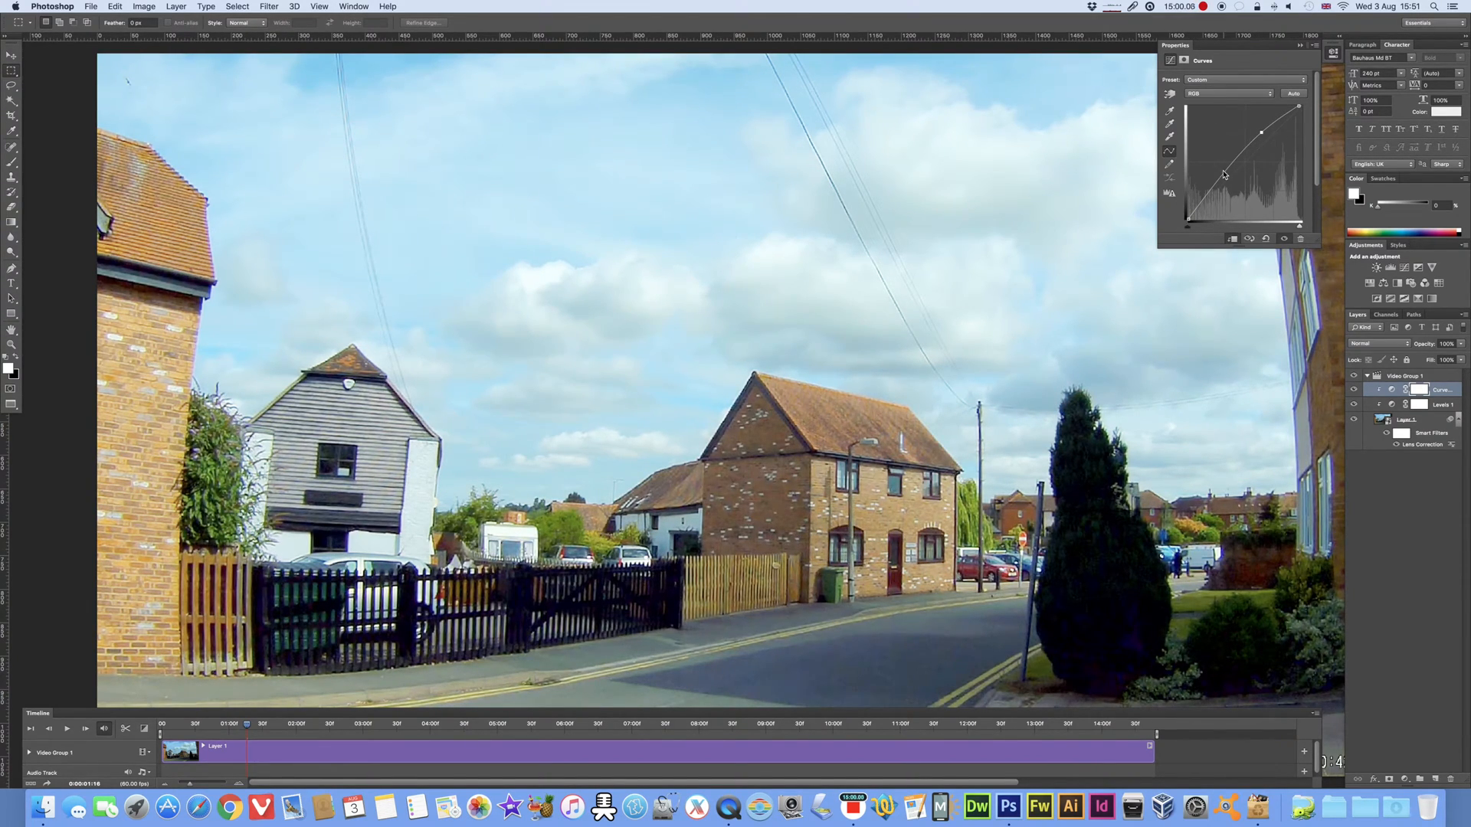
{"action": "left_click", "coordinate": [1224, 175]}
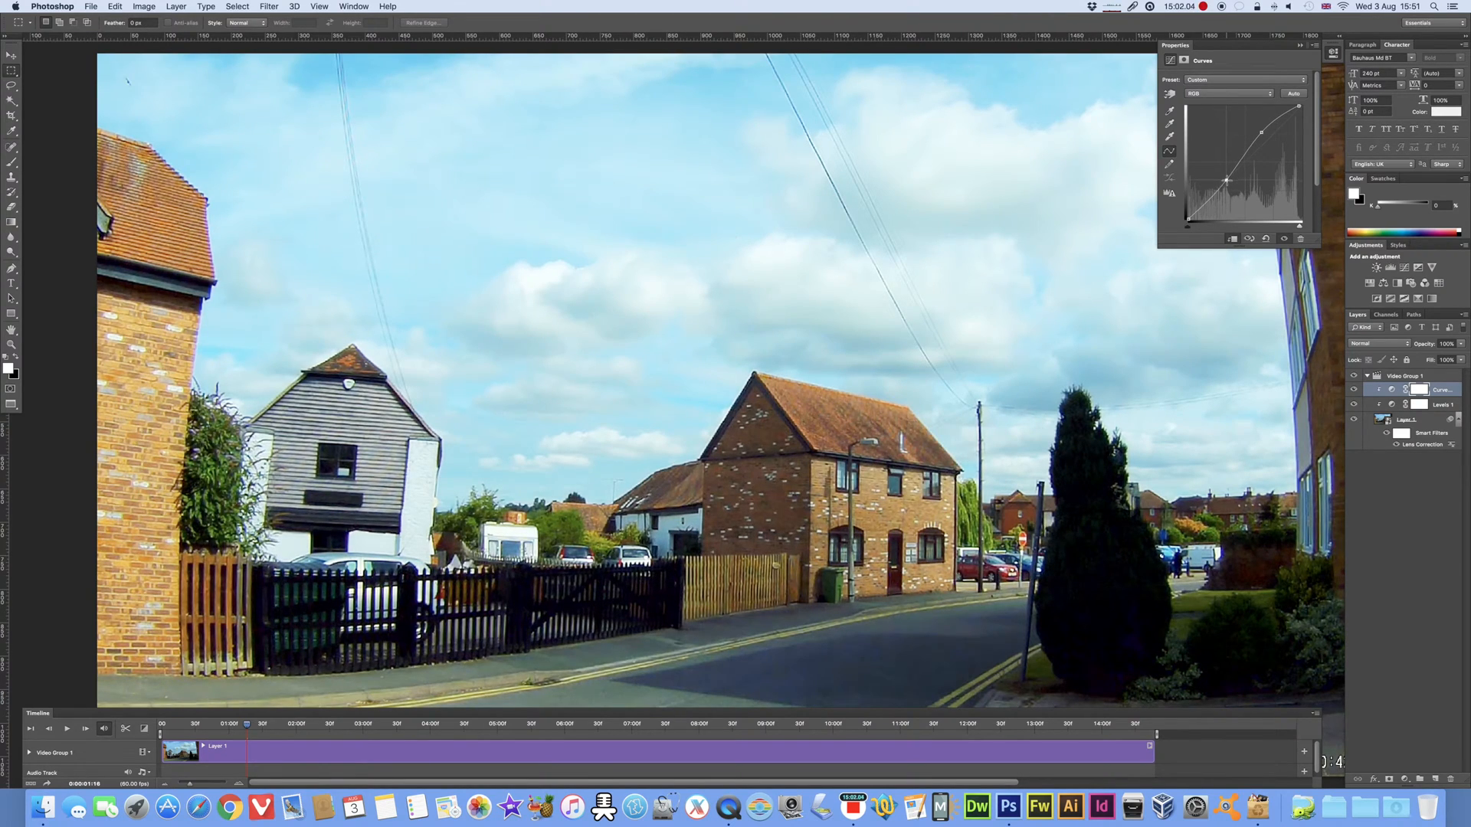
{"action": "left_click_drag", "start_coordinate": [1226, 179], "coordinate": [1227, 177]}
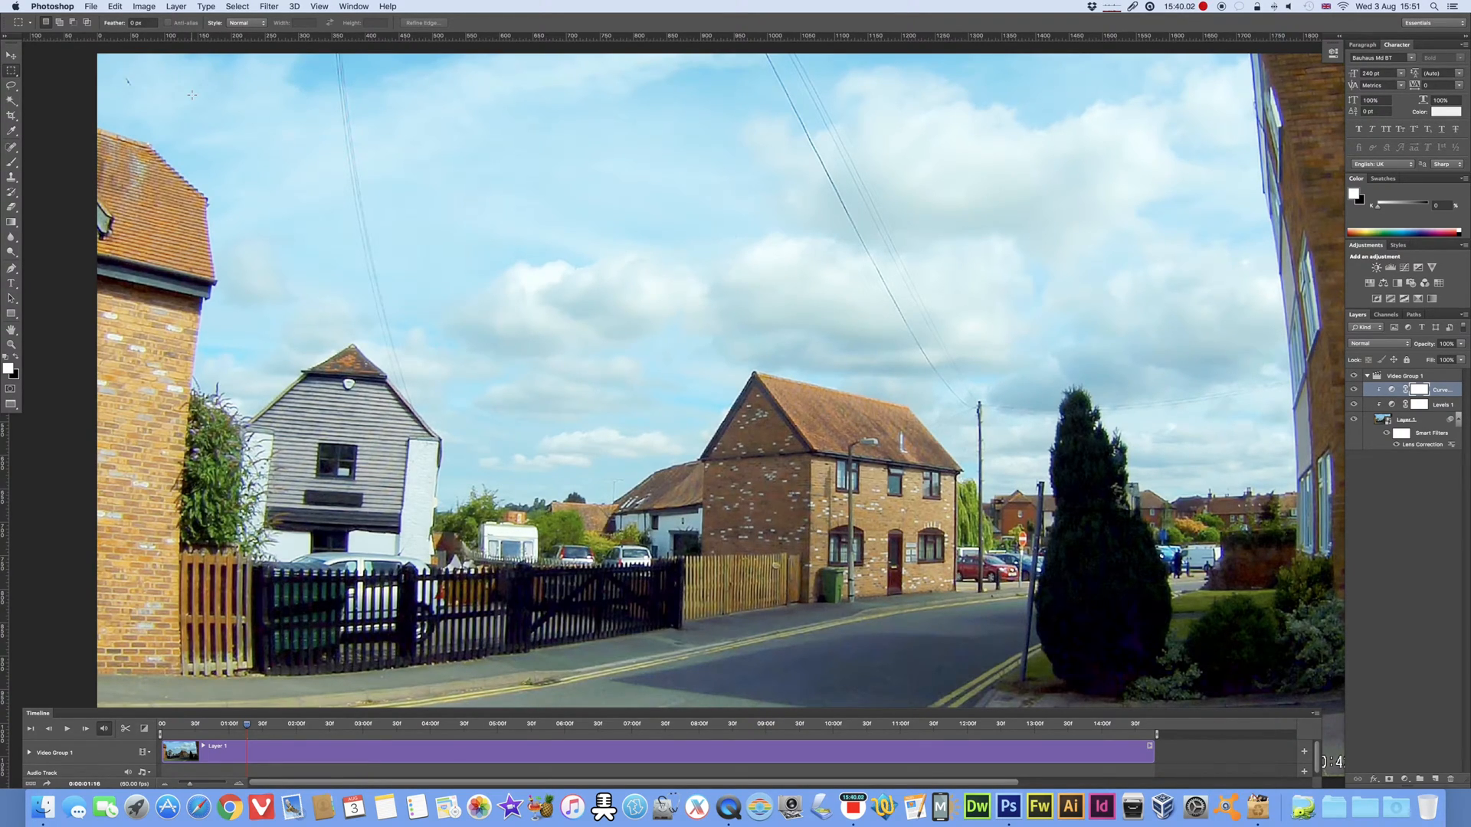
{"action": "left_click", "coordinate": [85, 5]}
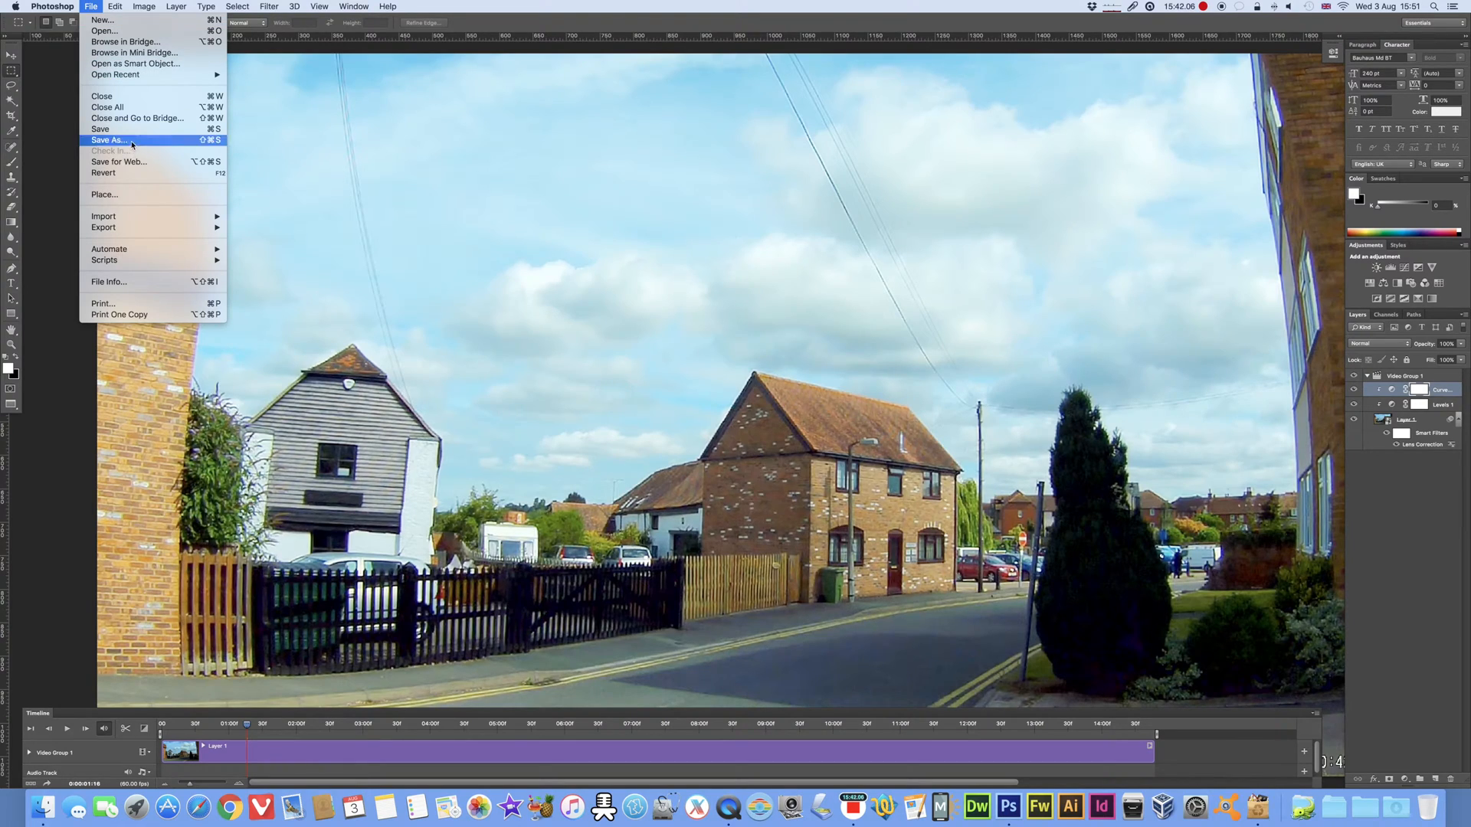
{"action": "left_click", "coordinate": [796, 196]}
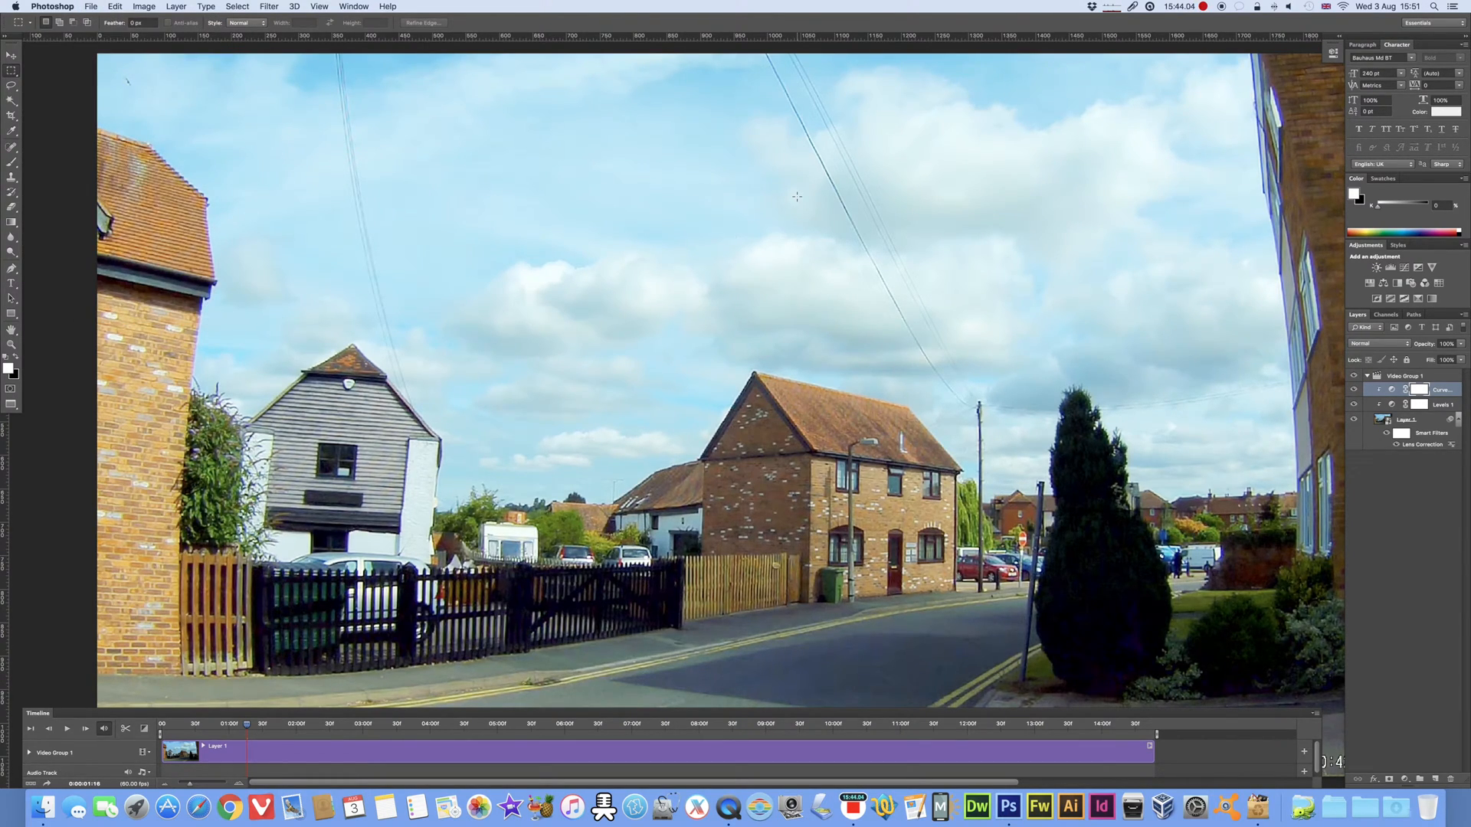